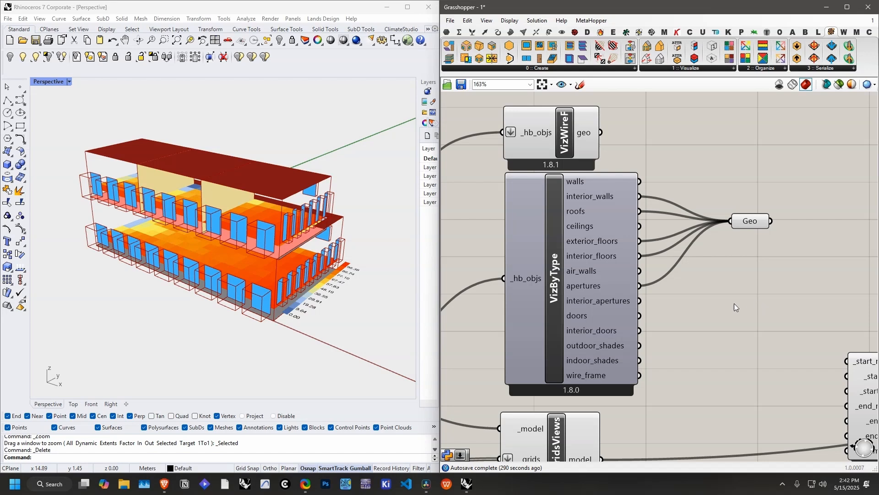
Step: Disconnect the walls output of VizByType from the Geo parameter and examine the building's interior from several angles
right_drag(410, 299, 121, 287)
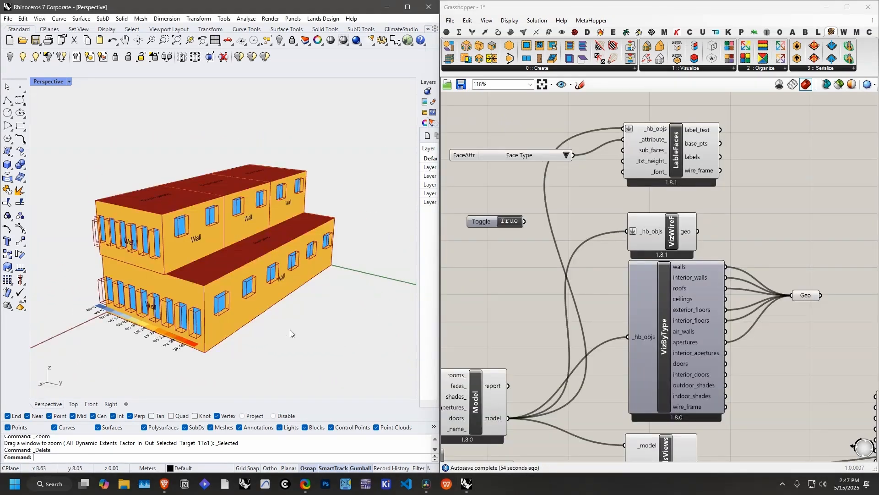
mouse_move(265, 328)
right_down()
mouse_move(318, 348)
mouse_move(205, 360)
mouse_move(242, 305)
mouse_move(250, 320)
right_up()
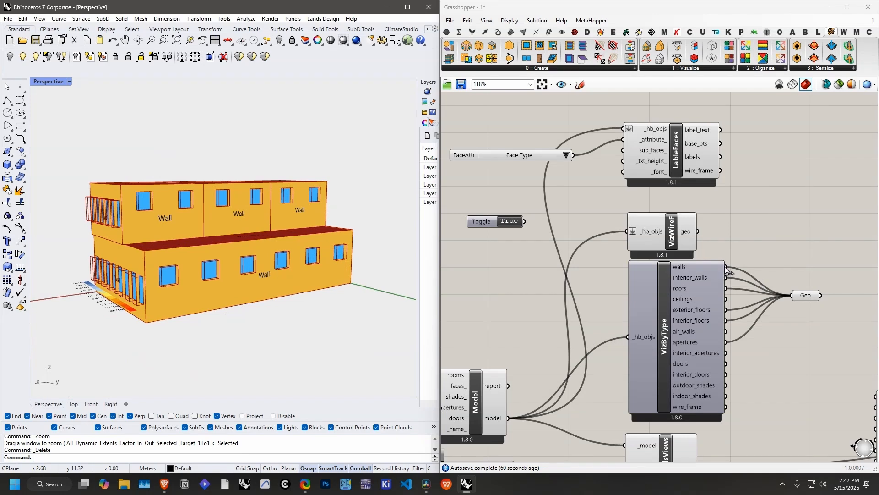
ctrl+drag(727, 267, 792, 296)
right_drag(312, 291, 270, 303)
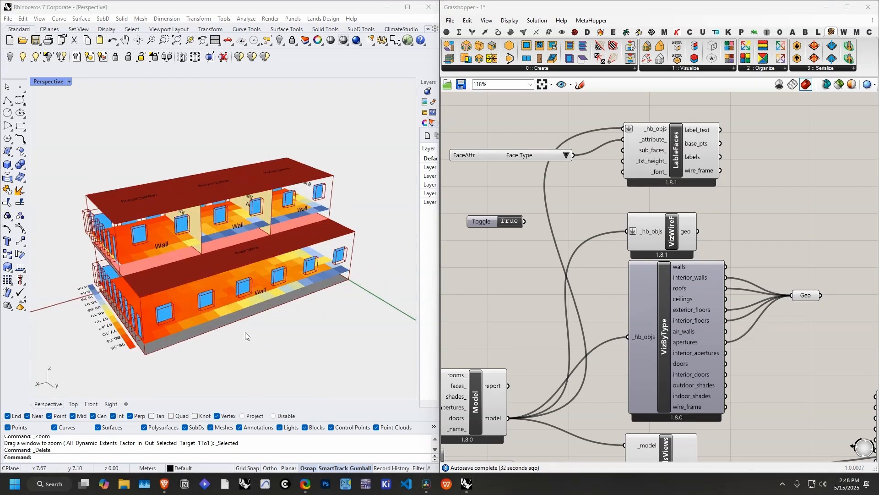
right_drag(245, 332, 205, 332)
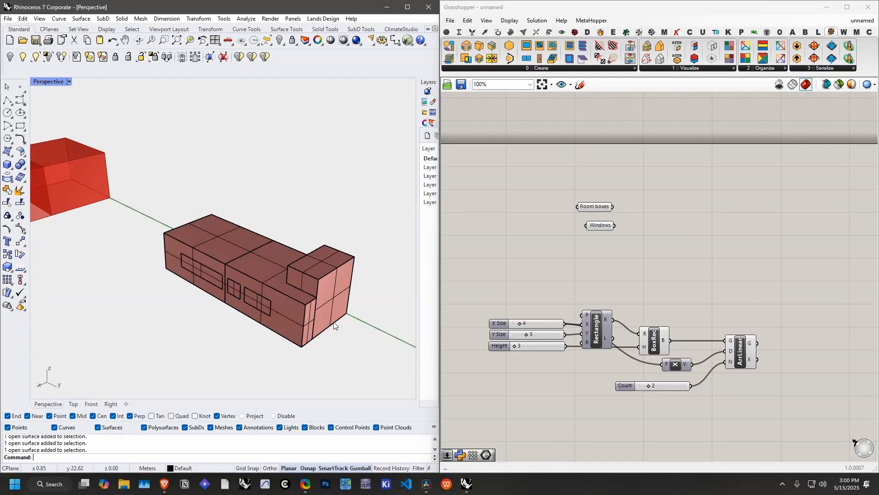
right_drag(334, 324, 312, 300)
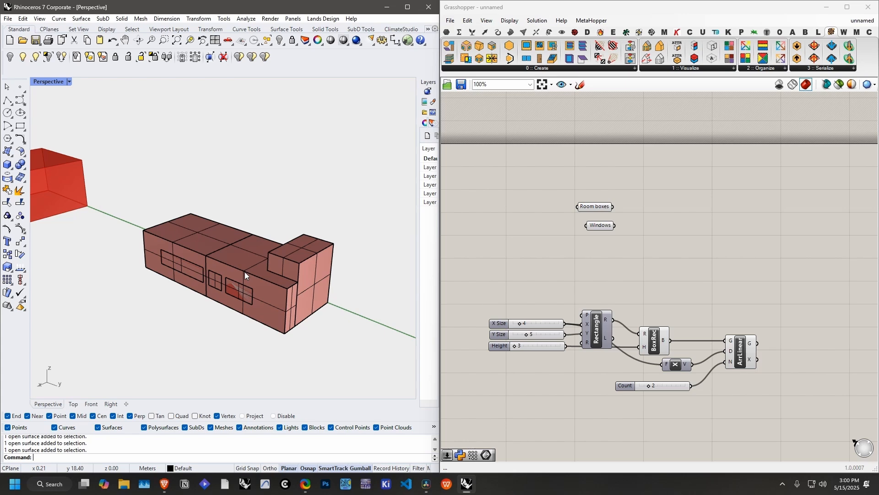
Step: Examine the room boxes by selecting separate volumes in the Rhino model, including the taller end room, and clear the selection
click(179, 245)
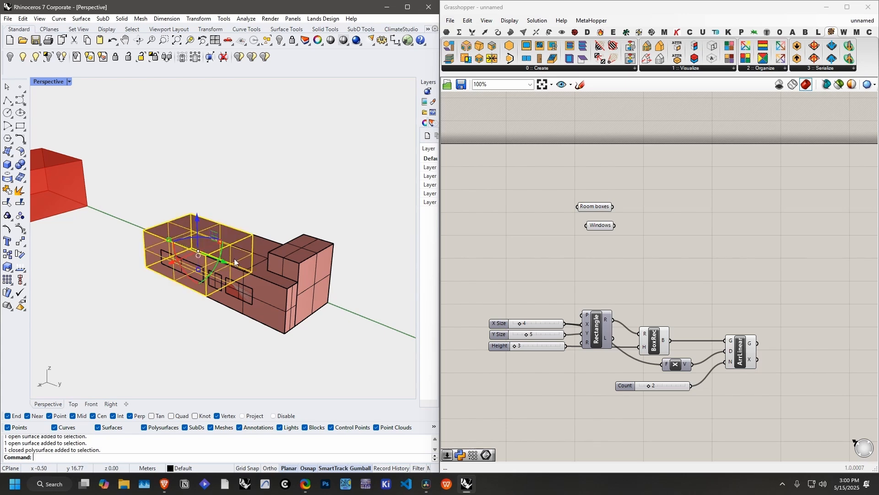
click(293, 270)
click(324, 251)
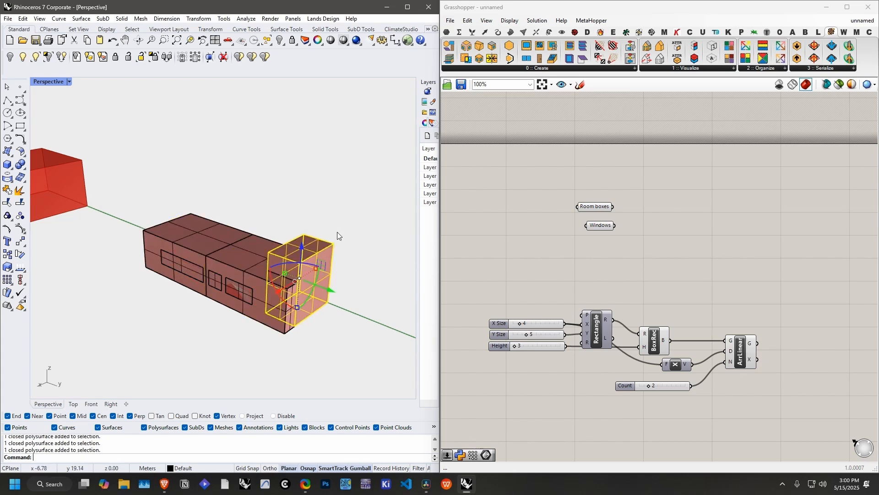
click(341, 222)
Step: Examine the three window surfaces on the long front wall by picking each one without keeping a selection
right_drag(244, 260, 246, 292)
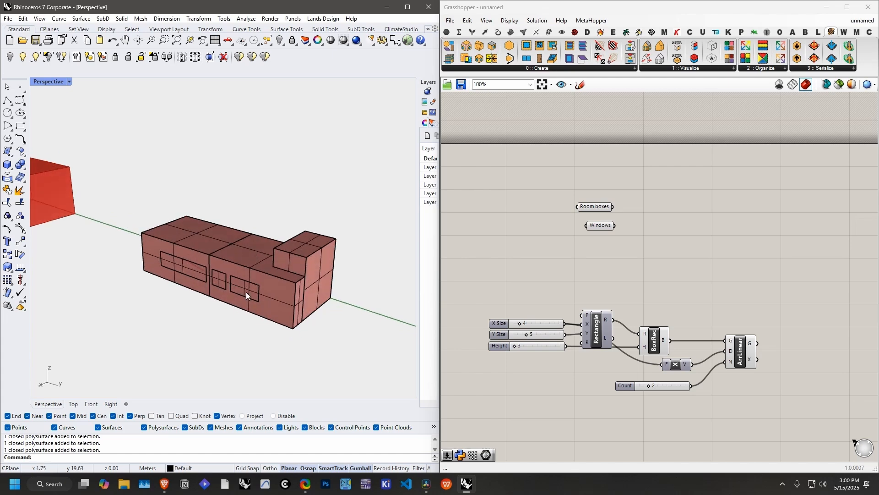
click(245, 288)
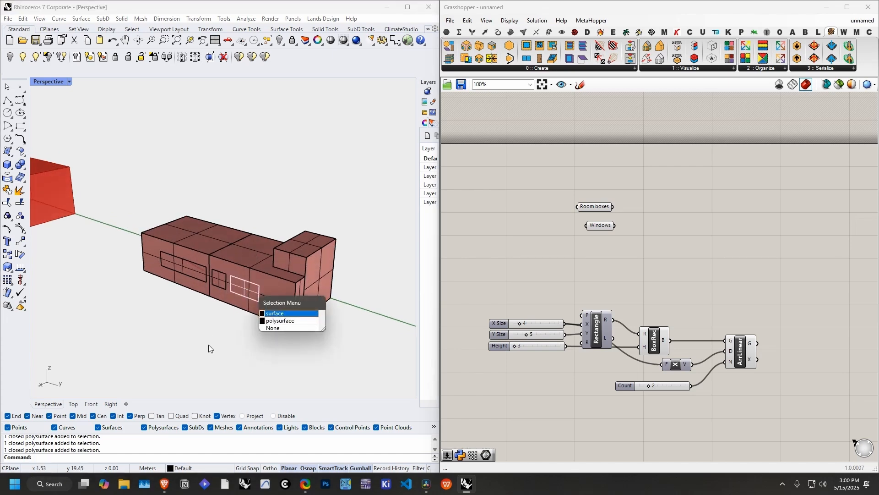
click(207, 344)
click(218, 281)
click(182, 267)
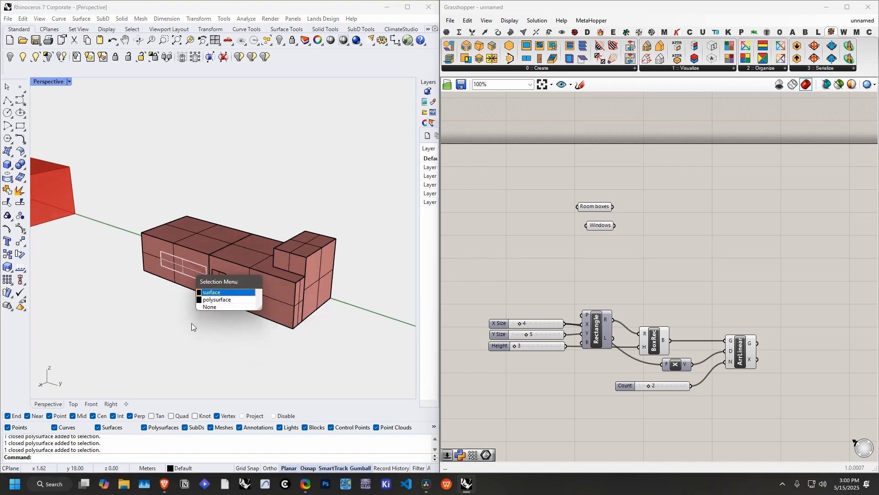
click(202, 347)
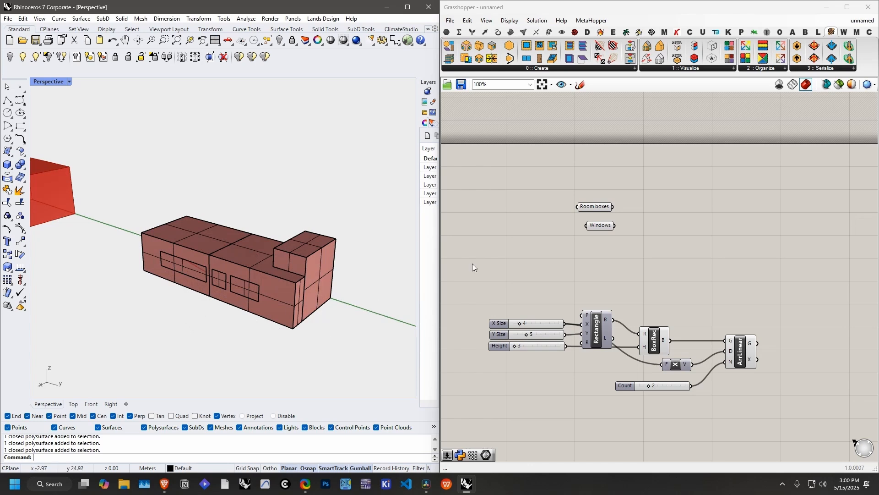
Step: Select all the building geometry in Rhino and check which objects the Room boxes and Windows parameters reference in Grasshopper
drag(364, 214, 192, 318)
key(Return)
click(605, 207)
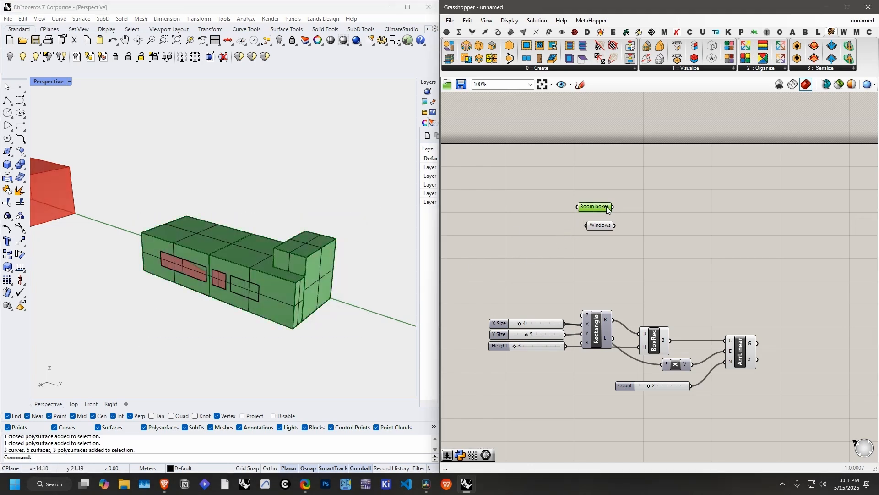
click(660, 210)
click(596, 207)
click(599, 225)
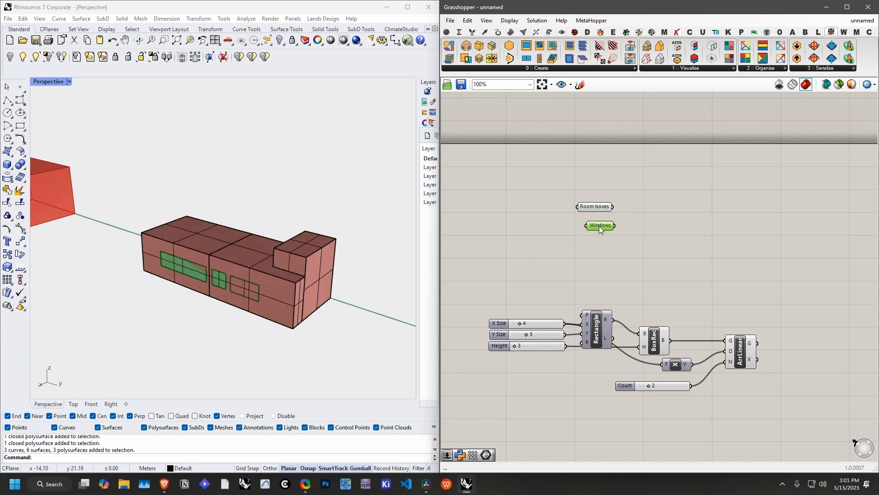
click(649, 229)
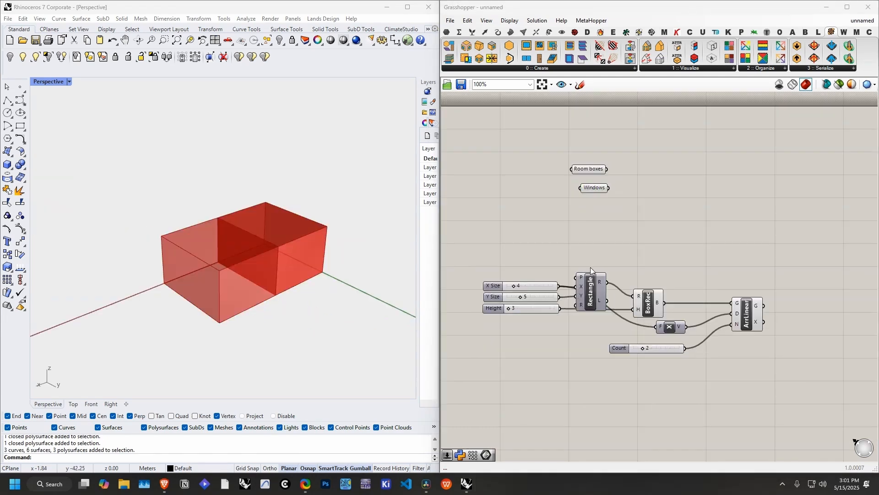
Step: Move the BoxRec component closer to the Rectangle component and adjust the Count and Y Size sliders
drag(648, 306, 636, 306)
click(620, 239)
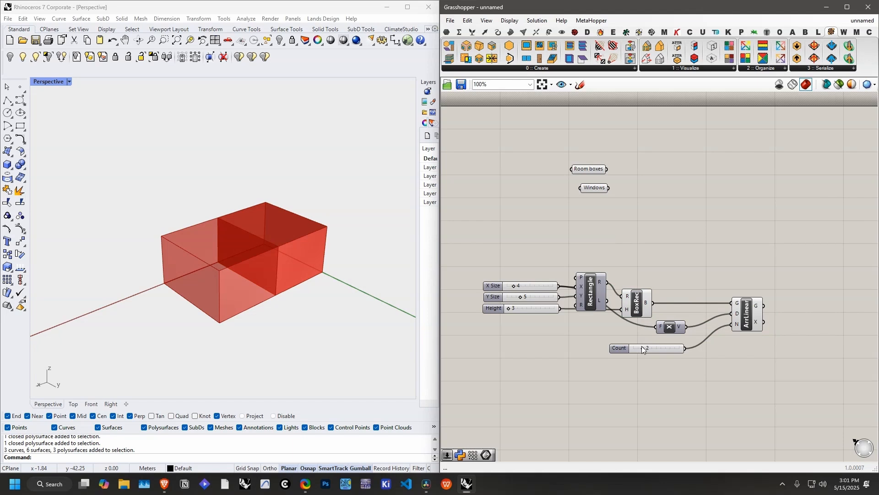
drag(641, 348, 644, 350)
drag(521, 297, 525, 298)
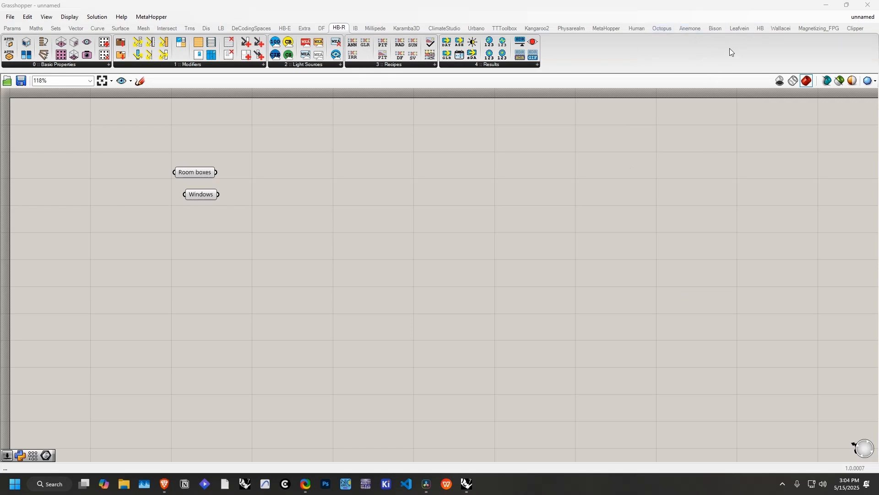
Step: Examine the component lists of Honeybee, Honeybee-Radiance and Honeybee-Energy, including Create, Visualize, Basic Properties and Recipes
click(760, 33)
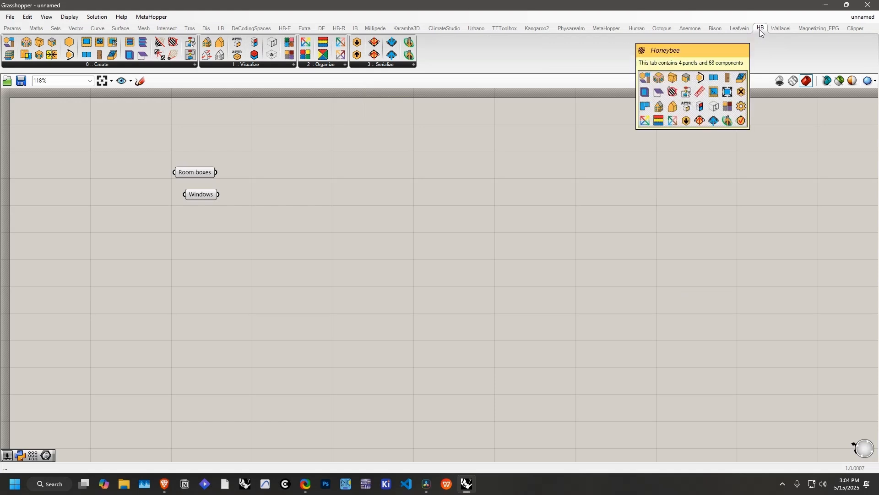
click(102, 65)
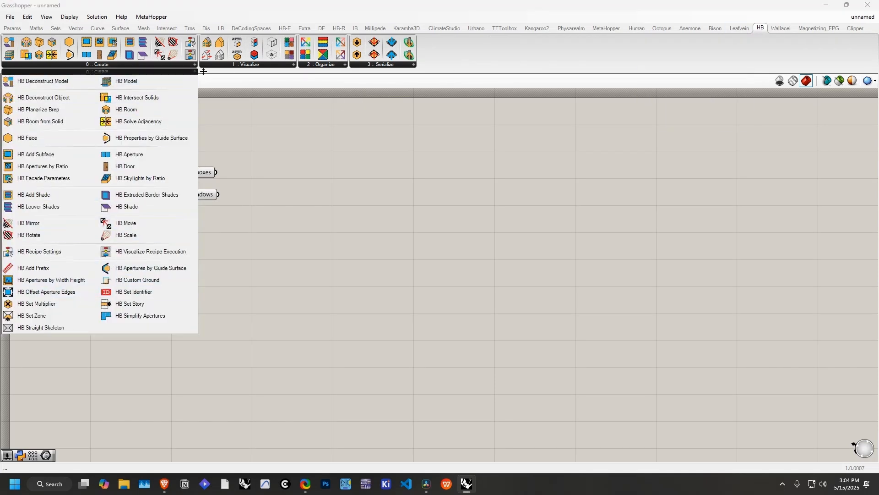
click(247, 65)
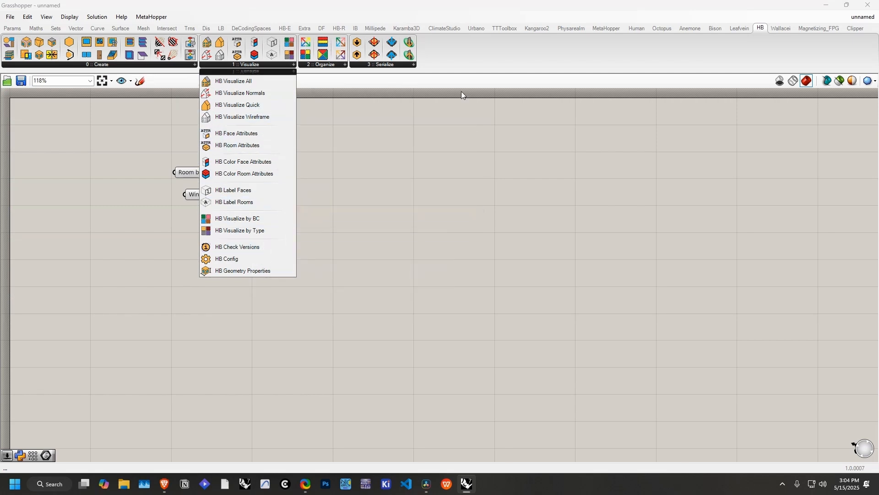
click(337, 28)
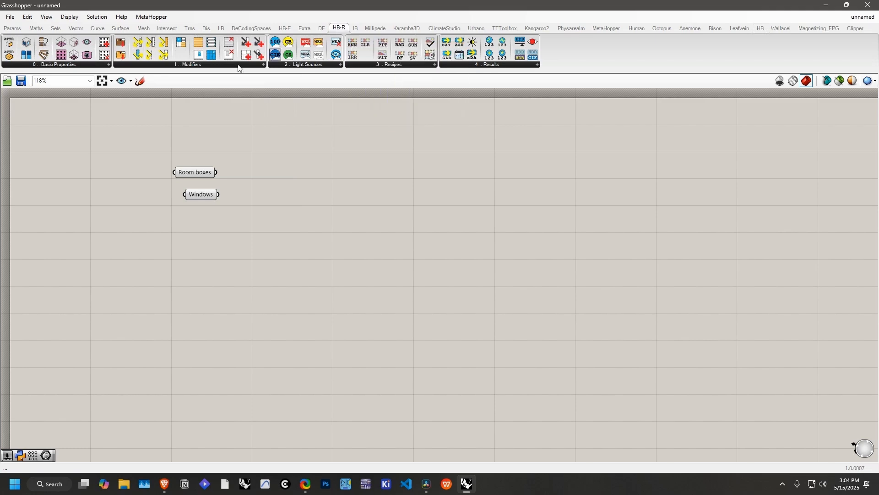
click(64, 64)
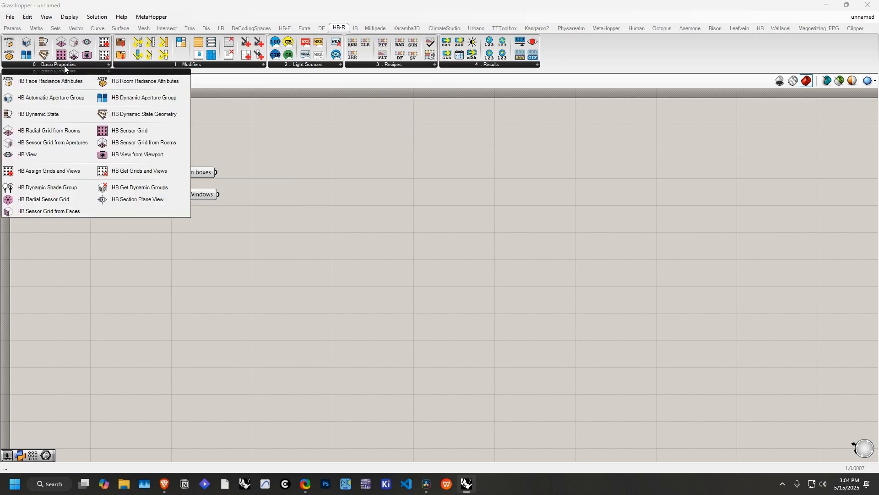
click(180, 67)
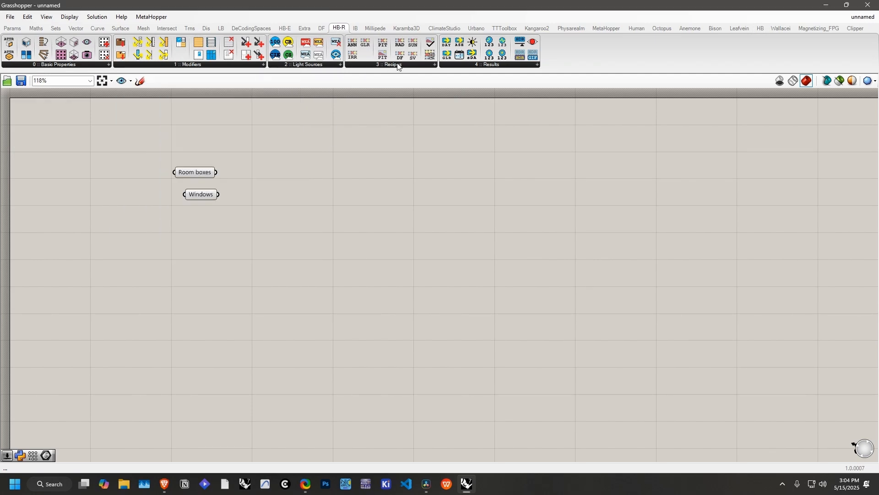
click(400, 66)
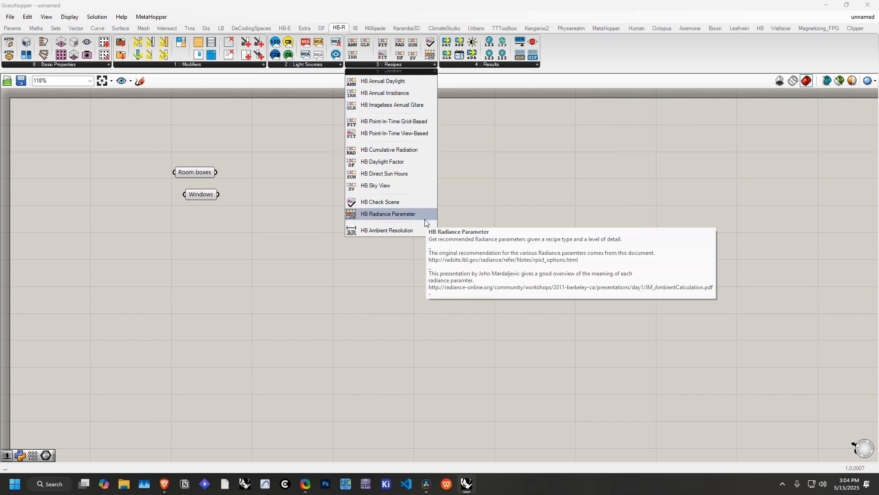
click(292, 29)
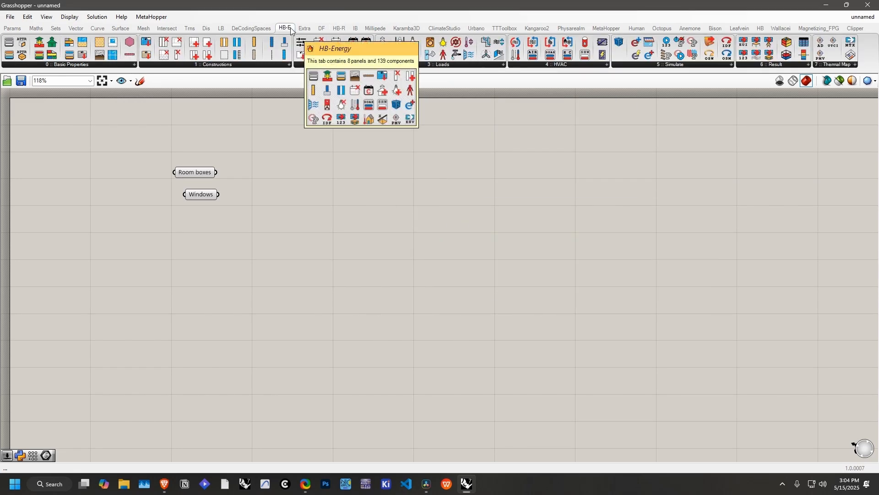
click(117, 65)
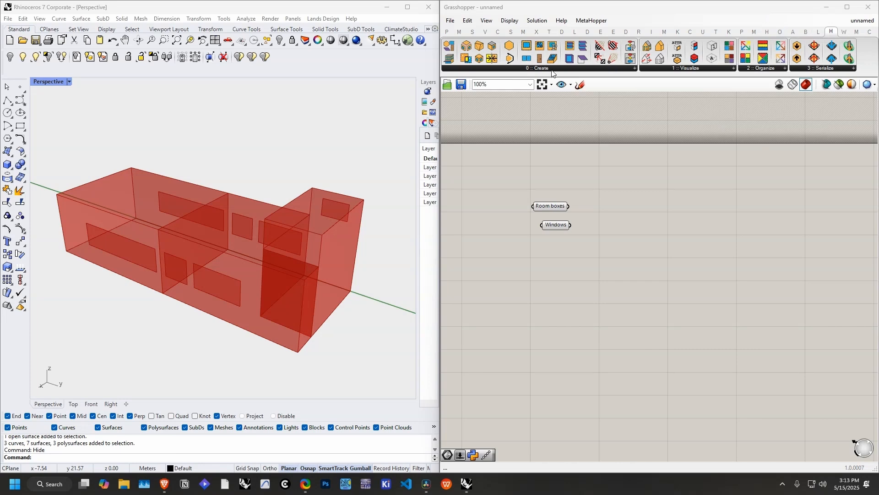
Step: Add an HB Room from Solid component and connect the Room boxes parameter to its _geo input
mouse_move(550, 71)
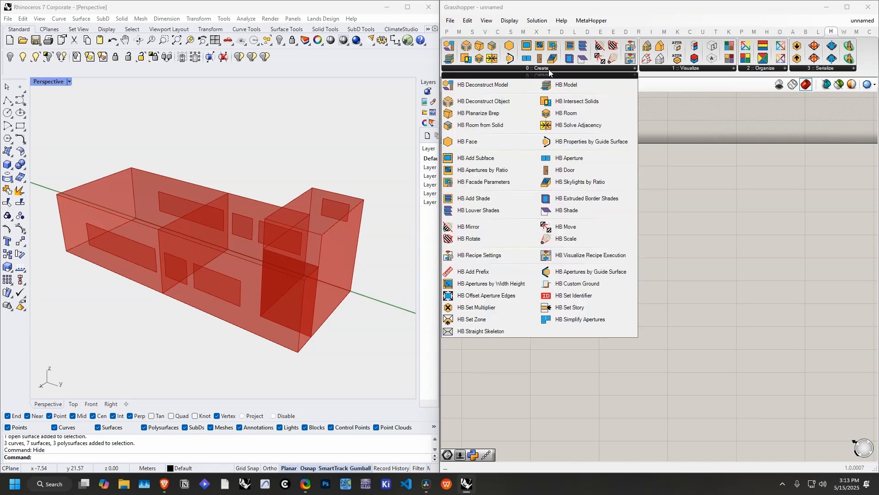
click(487, 128)
click(654, 235)
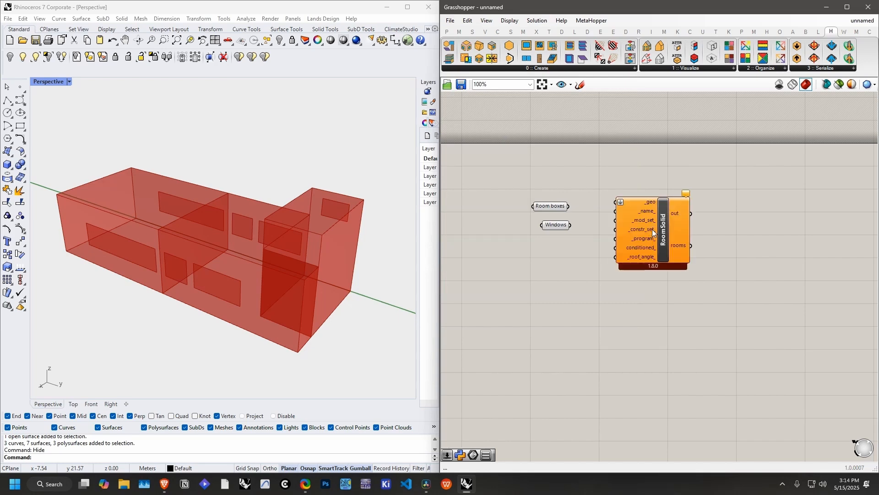
drag(548, 209, 557, 207)
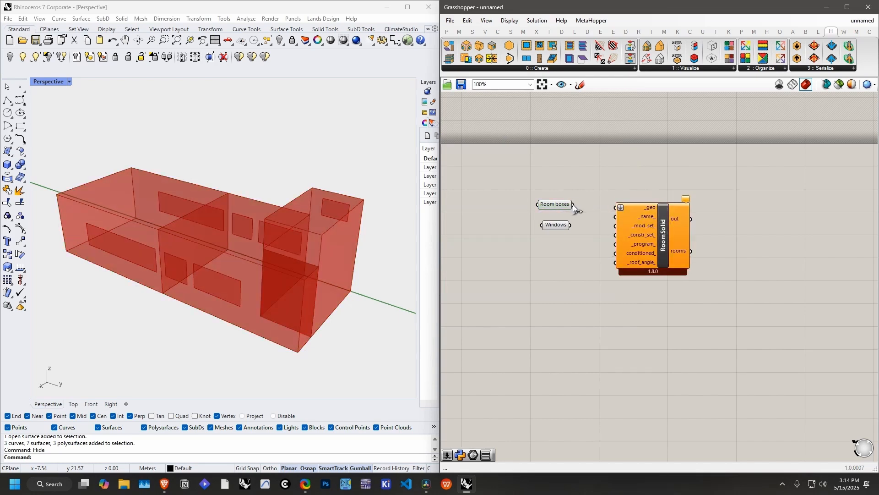
drag(606, 193, 616, 207)
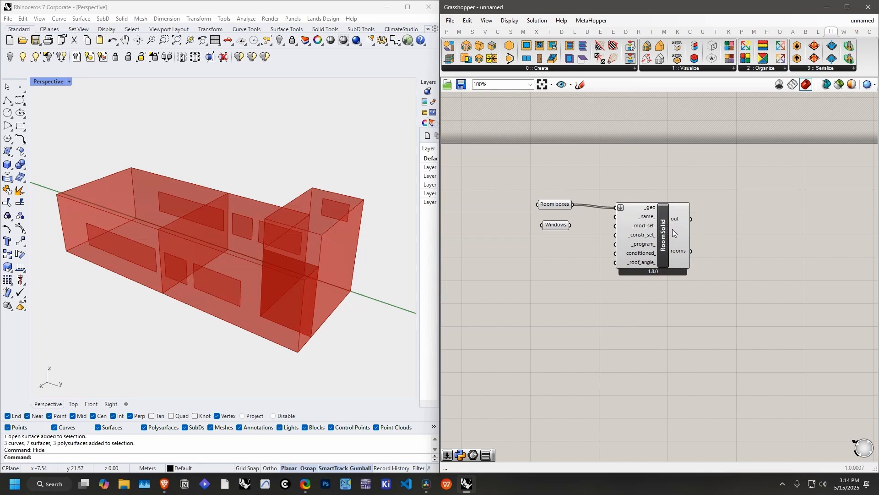
right_drag(726, 208, 633, 202)
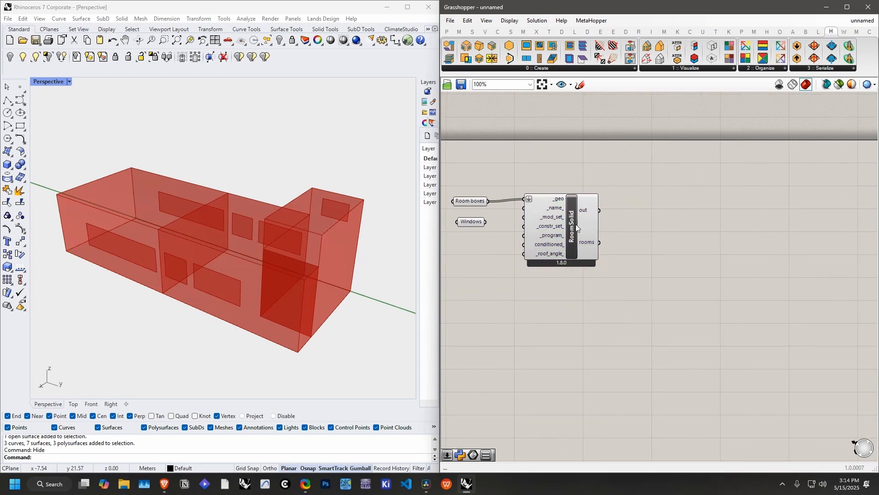
mouse_move(587, 246)
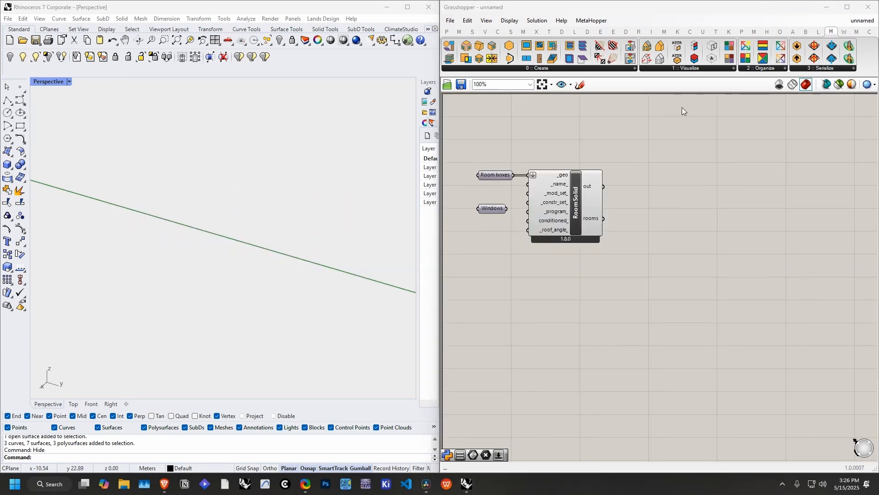
Step: Add an HB Visualize Wireframe component and connect the rooms output of RoomSolid to its _hb_objs input
click(688, 69)
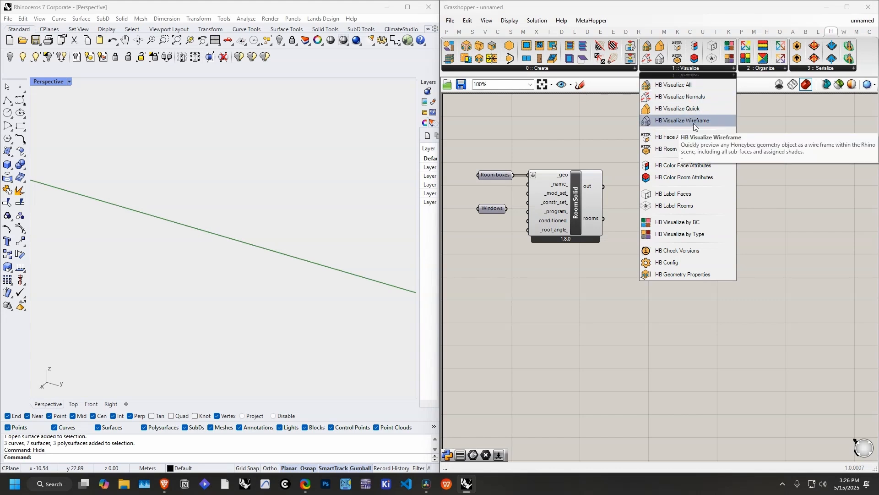
drag(693, 123, 690, 158)
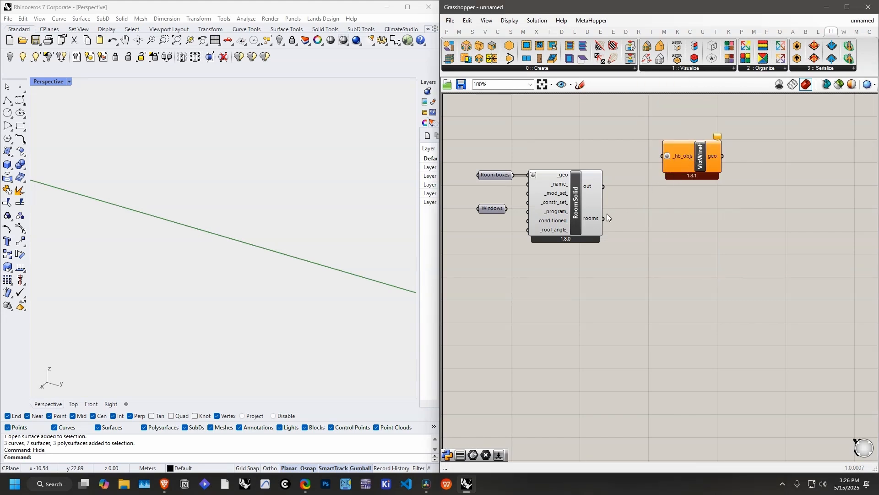
drag(604, 219, 699, 152)
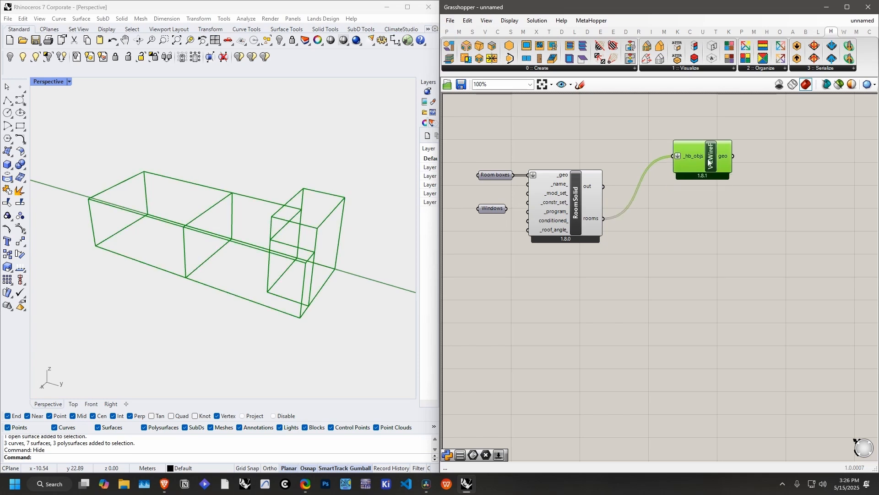
click(689, 116)
Step: Add an HB Color Face Attributes component and connect RoomSolid's rooms output to its _hb_objs input
click(678, 70)
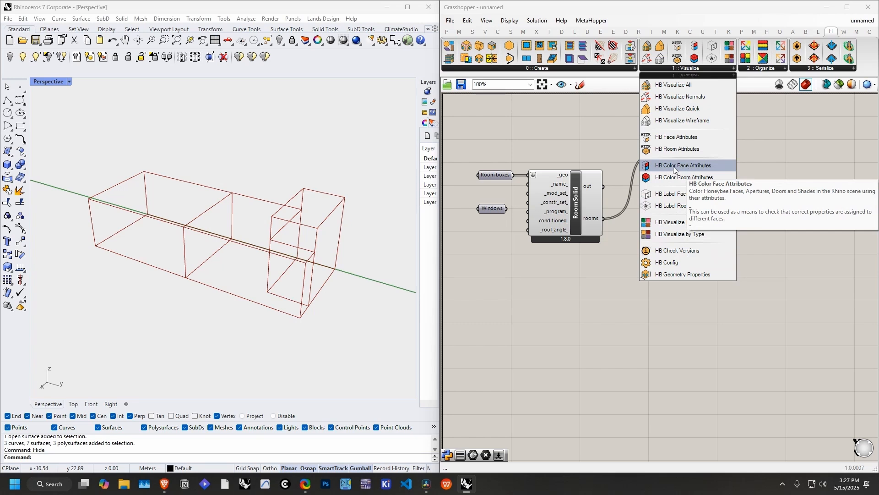
click(689, 166)
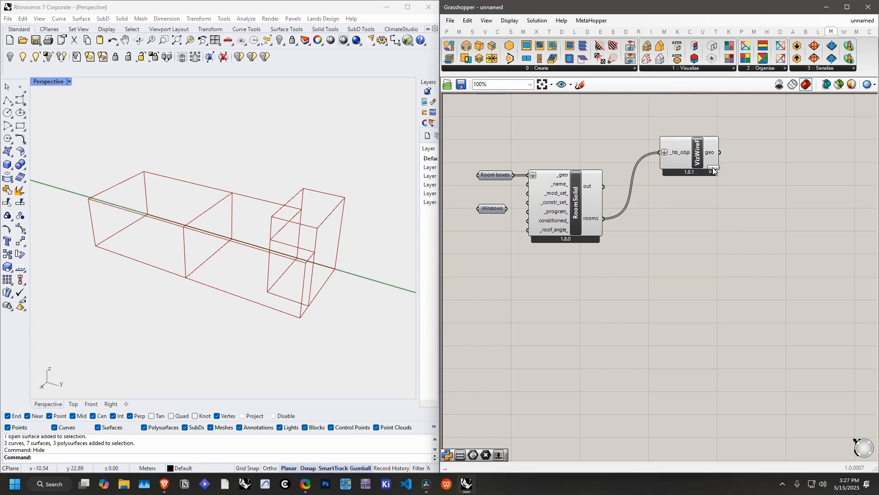
click(754, 234)
drag(754, 238, 705, 250)
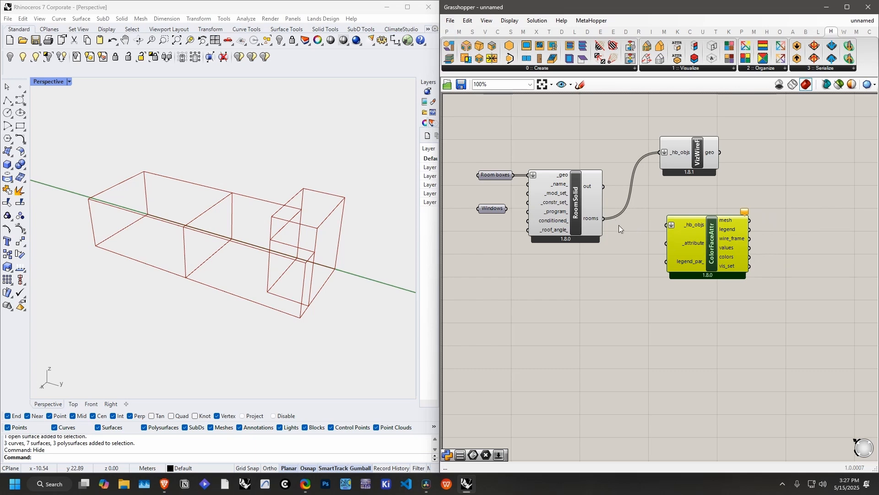
drag(604, 218, 695, 228)
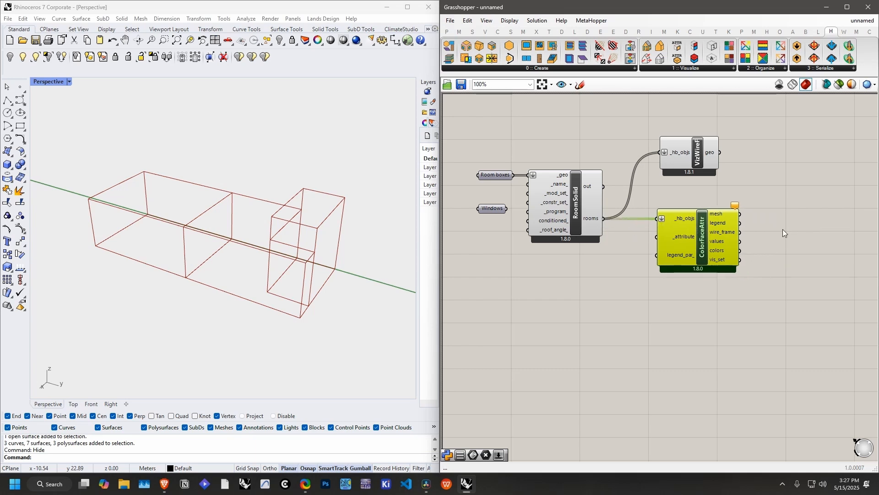
click(782, 229)
Step: Add an HB Face Attributes list below RoomSolid and connect it to the _attribute input of ColorFaceAttr
mouse_move(685, 241)
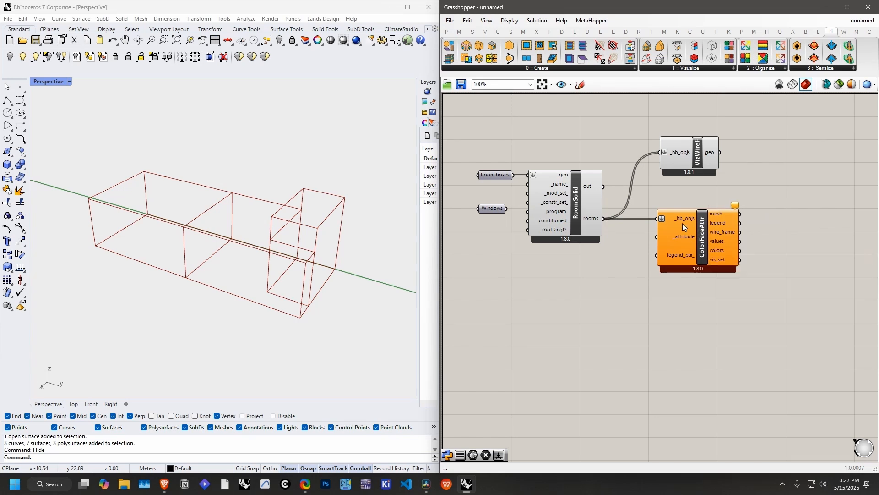
click(679, 69)
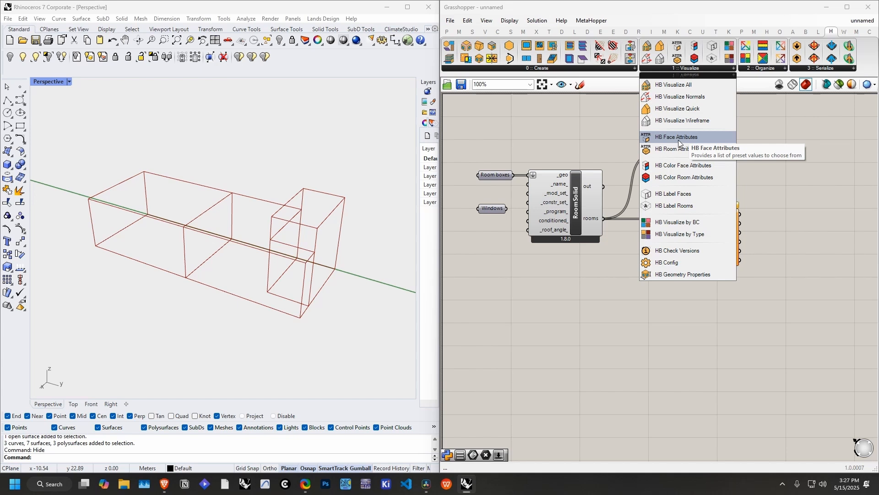
drag(680, 139, 568, 276)
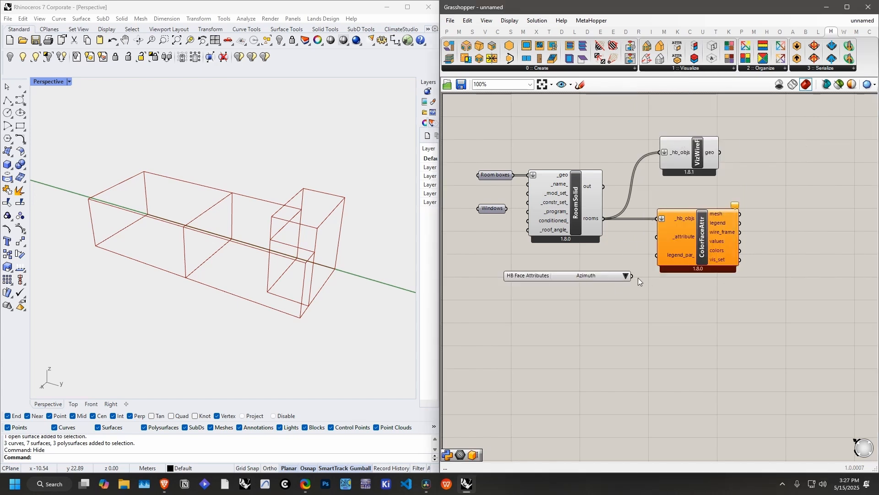
drag(632, 276, 658, 236)
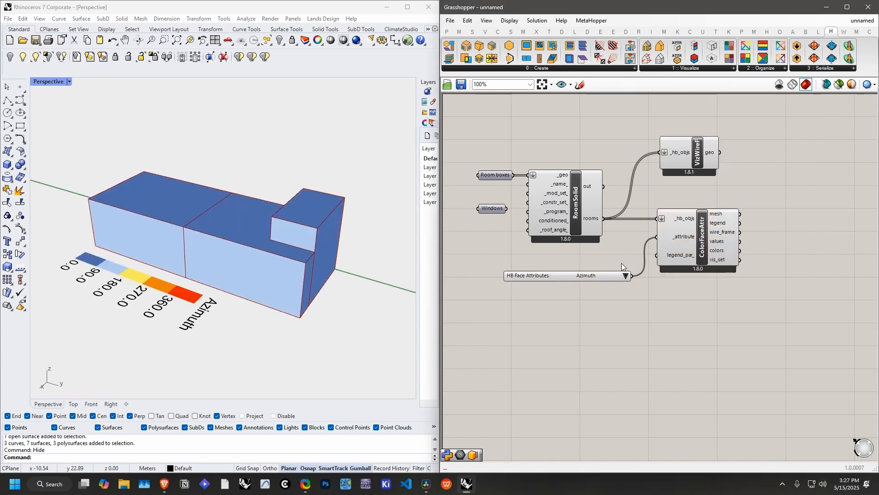
drag(581, 277, 546, 274)
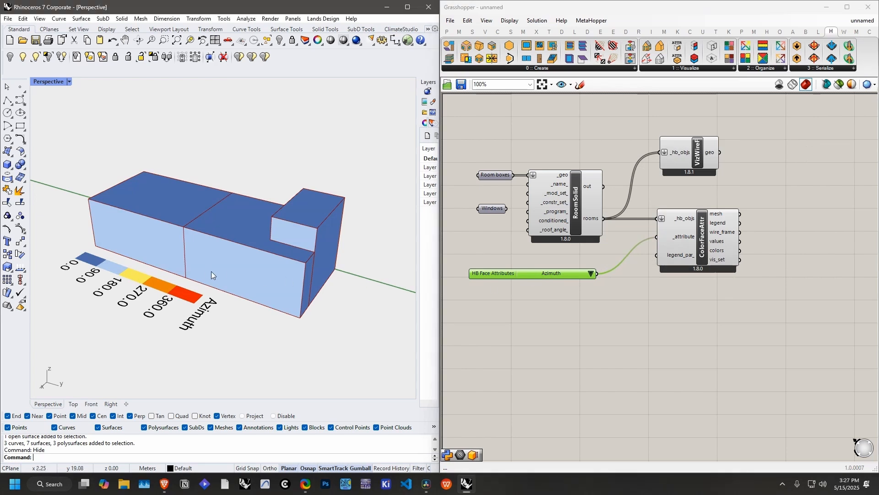
right_drag(210, 271, 239, 291)
Step: Color the faces by Display Name and by Perimeter to compare the two attributes
click(590, 273)
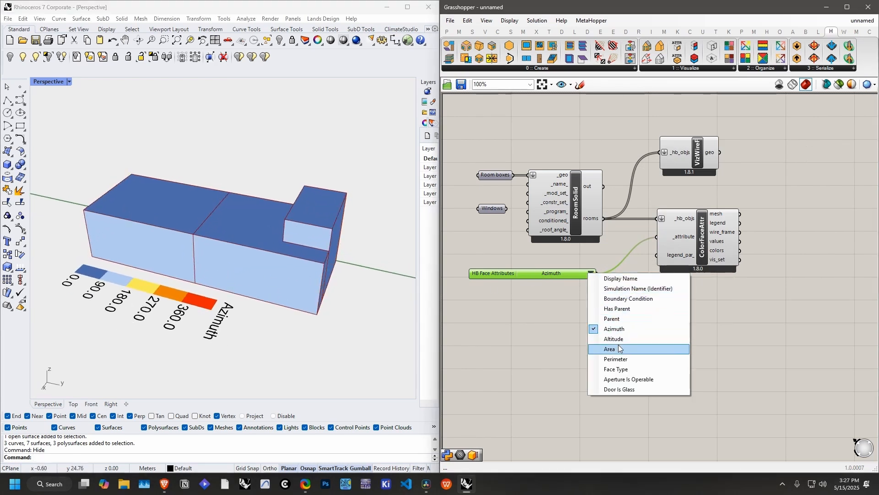
click(624, 283)
right_drag(344, 281, 371, 289)
click(592, 274)
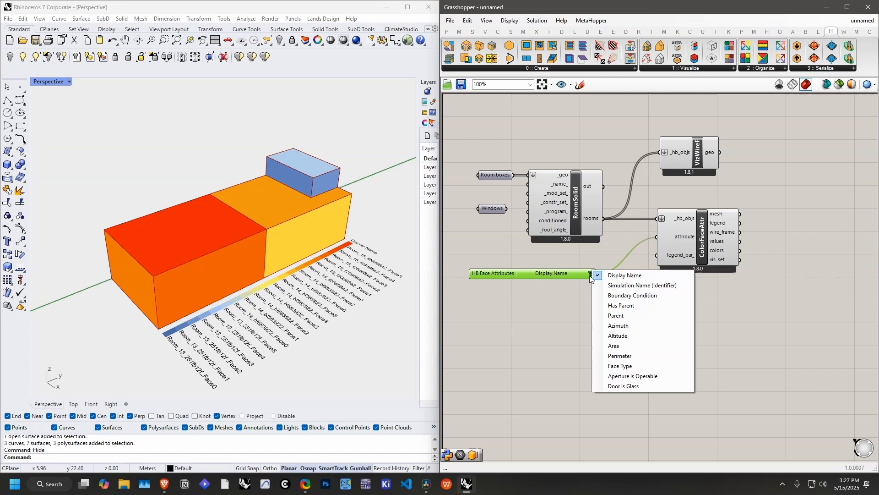
click(620, 356)
right_drag(329, 259, 275, 259)
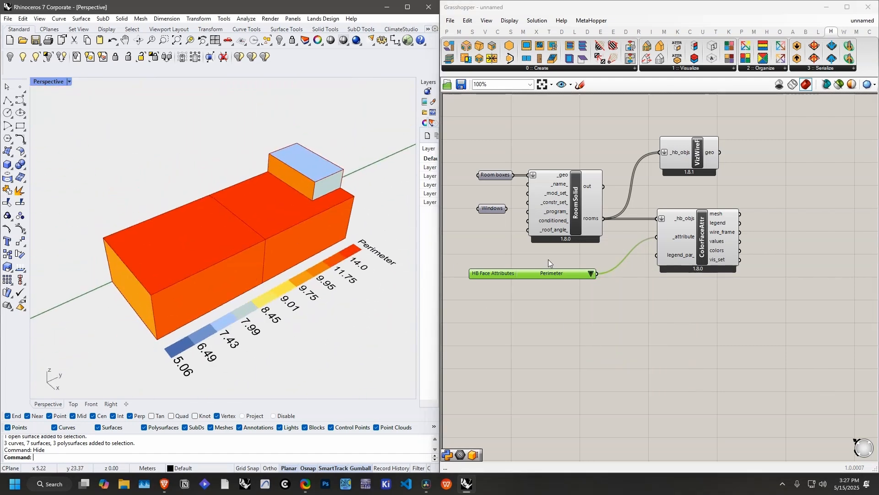
Step: Color the faces by Area, followed by Face Type, and inspect the model from another angle
click(592, 274)
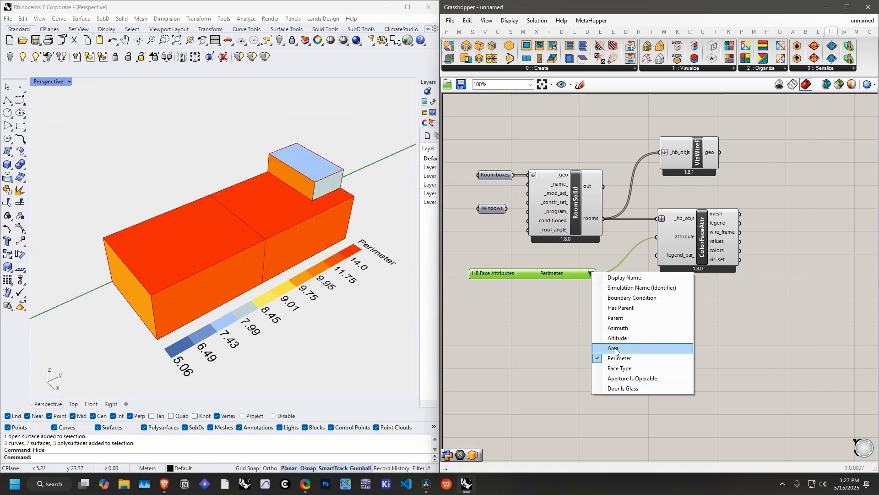
click(604, 346)
right_drag(275, 248, 290, 257)
click(591, 274)
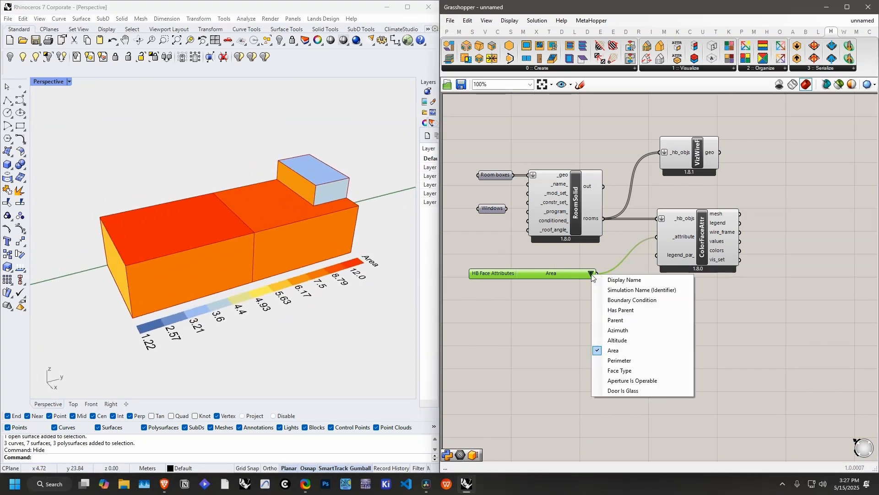
click(620, 370)
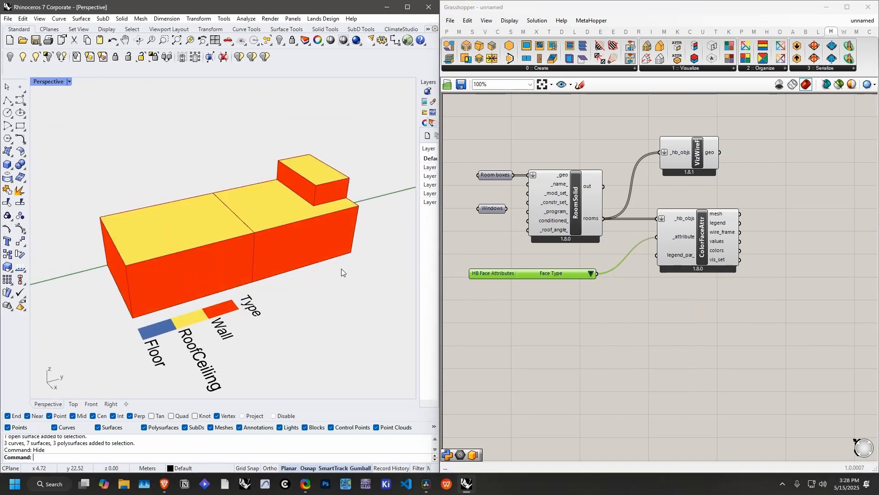
right_drag(341, 269, 272, 265)
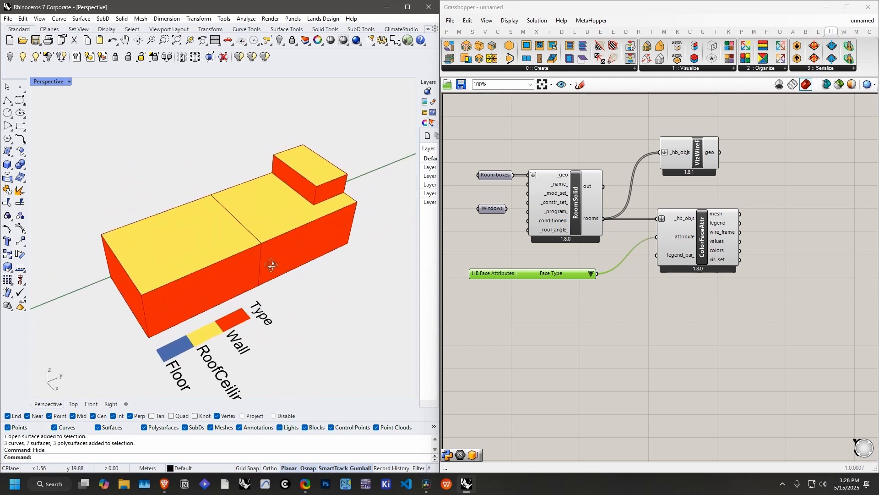
click(672, 291)
Step: Add an HB Label Faces component and feed it the RoomSolid rooms and the HB Face Attributes selection
click(696, 69)
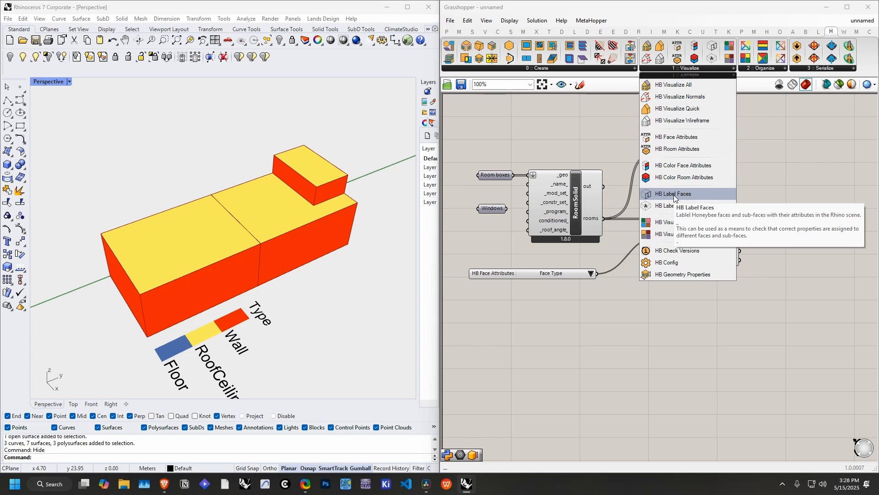
drag(674, 194, 712, 309)
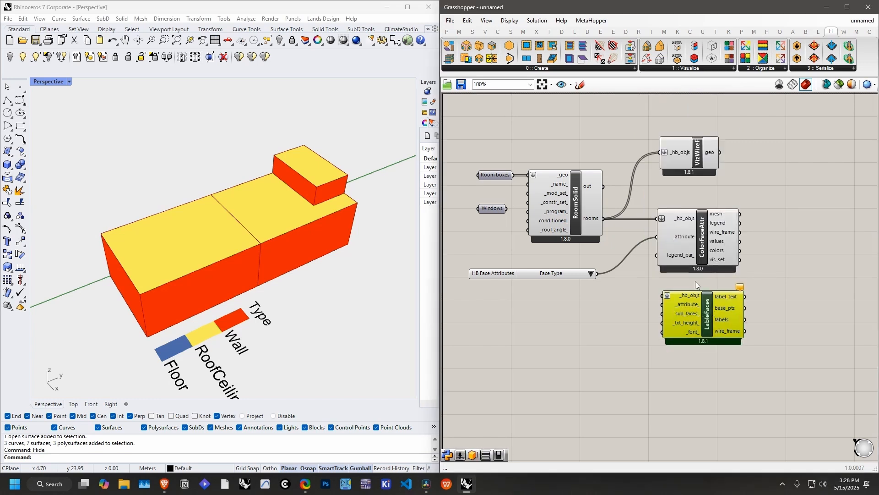
drag(603, 219, 662, 295)
click(636, 290)
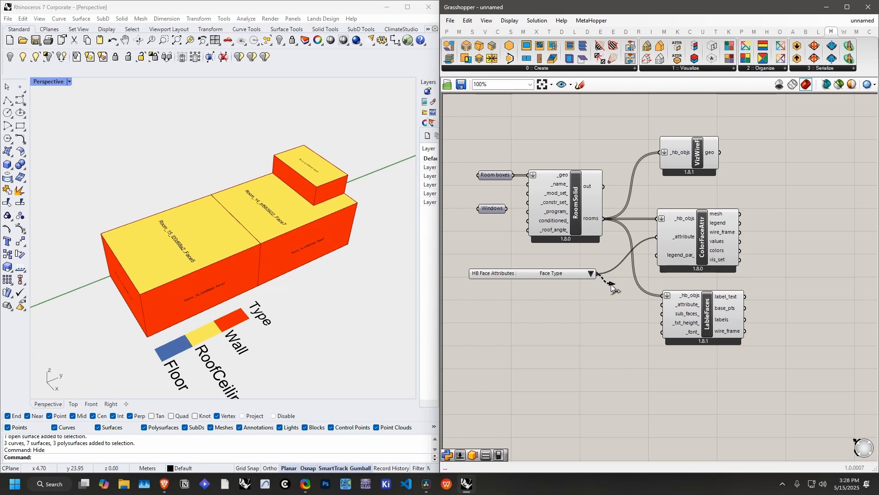
drag(659, 308, 659, 306)
mouse_move(212, 169)
right_down()
mouse_move(202, 153)
mouse_move(212, 158)
right_up()
Step: Set HB Face Attributes to Area for both the face coloring and the labels
click(587, 274)
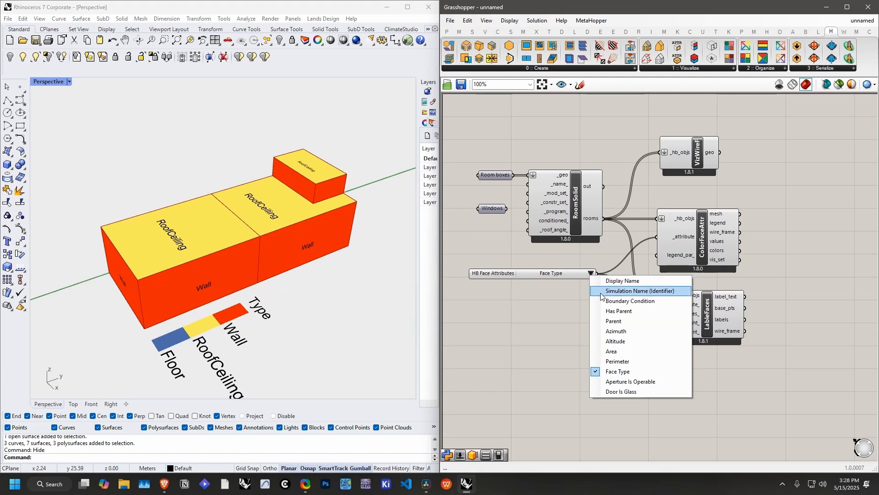
click(619, 351)
right_drag(293, 238, 348, 226)
Step: Add an HB Visualize by Type component below LabelFaces
right_drag(715, 227, 701, 196)
click(693, 68)
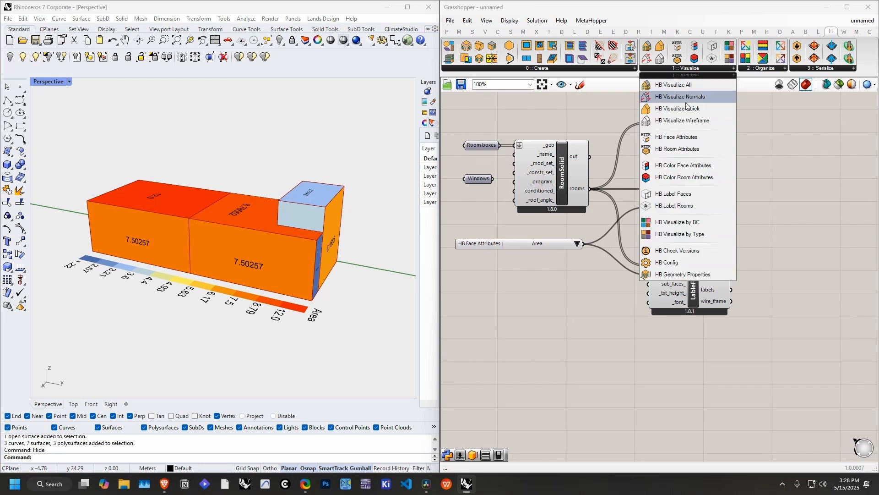
drag(669, 222, 690, 379)
right_drag(733, 322, 699, 292)
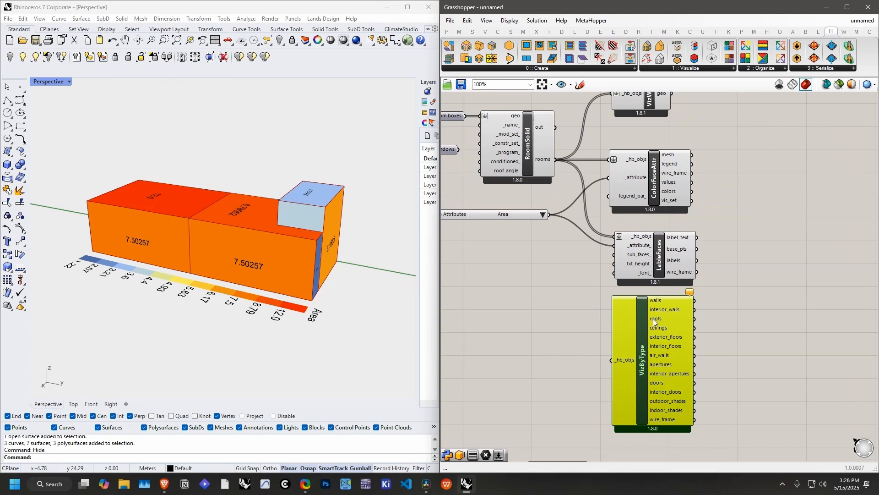
drag(670, 311, 673, 318)
click(716, 296)
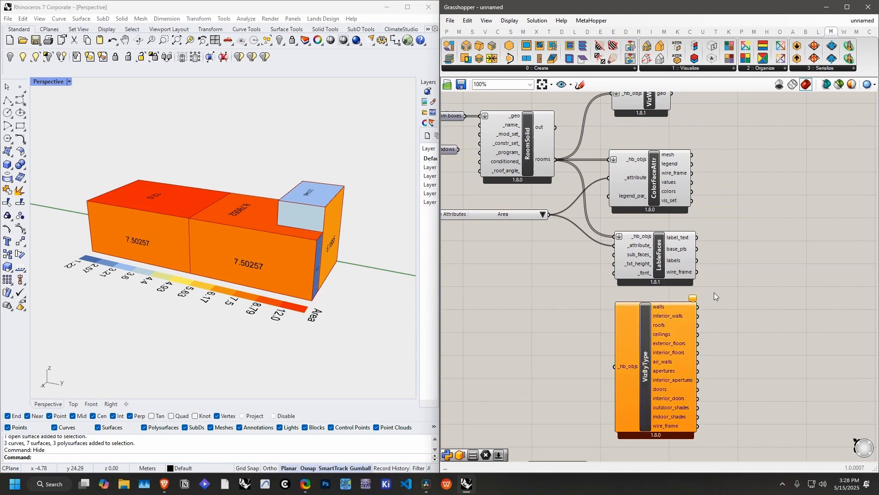
Step: Move VizByType beside the wireframe component and connect RoomSolid's rooms output to its _hb_objs input
click(692, 68)
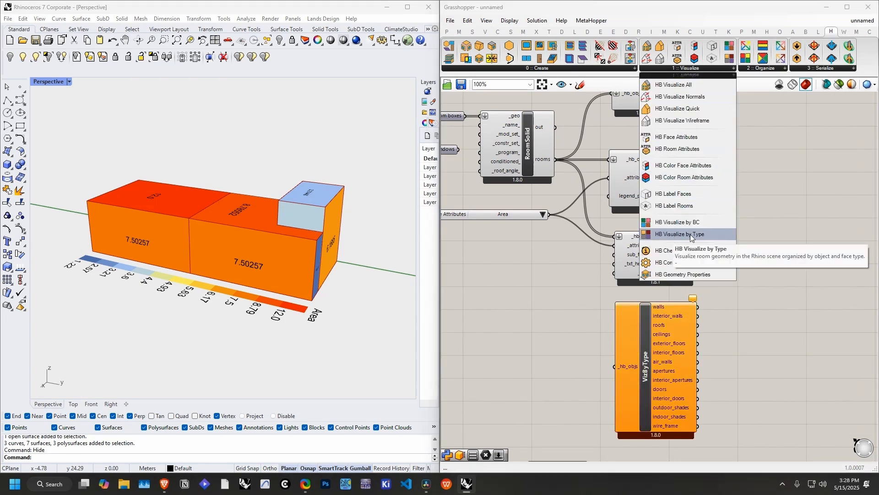
click(650, 342)
right_drag(741, 304, 713, 244)
scroll(620, 205, down, 1)
right_drag(566, 138, 564, 204)
drag(549, 188, 713, 148)
Step: Turn off the preview of the ColorFaceAttr and LabelFaces components
right_drag(776, 140, 710, 224)
drag(608, 188, 542, 376)
middle_click(565, 328)
click(593, 300)
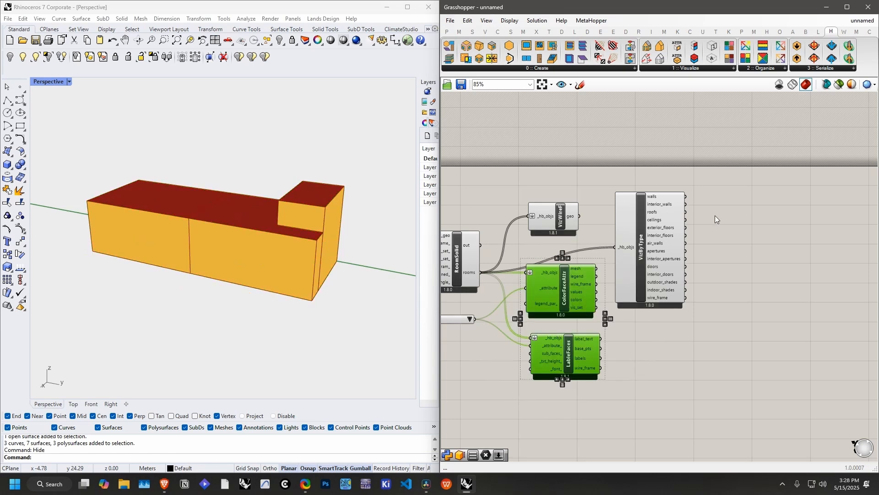
click(722, 224)
Step: Add a Geometry parameter beside VizByType and connect the walls output to it
scroll(638, 255, up, 5)
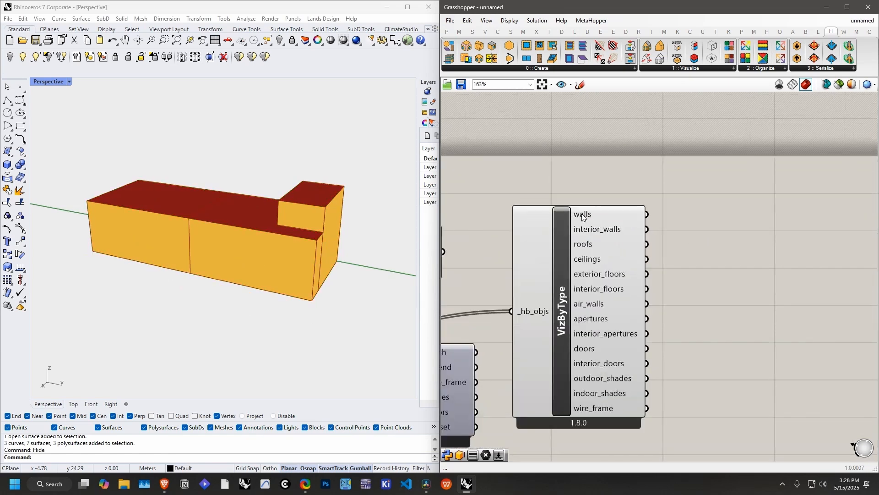
double_click(712, 234)
text(geo)
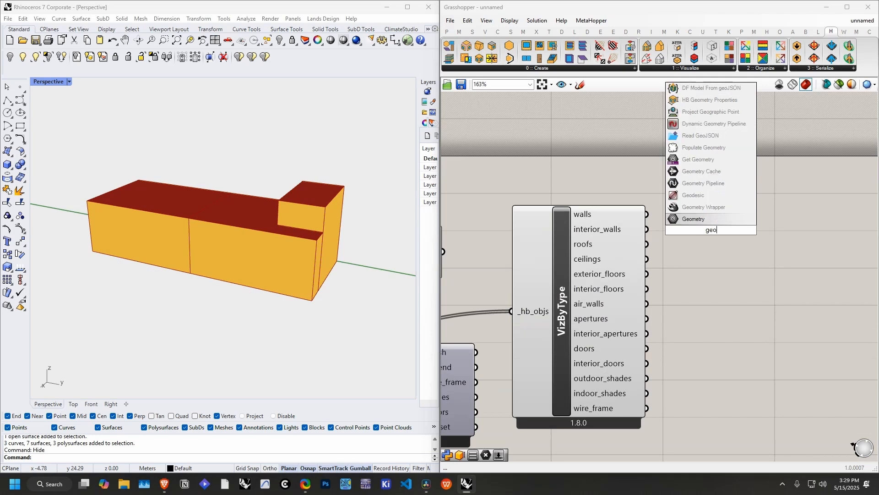
click(696, 219)
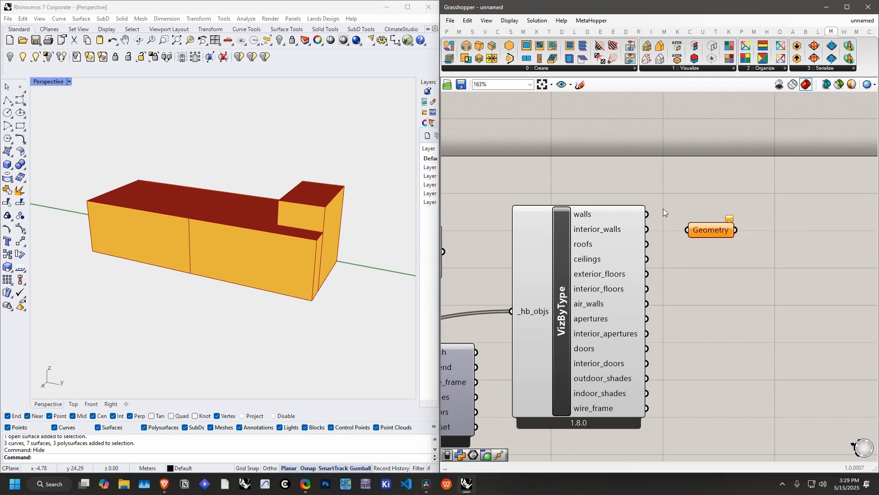
drag(646, 214, 728, 224)
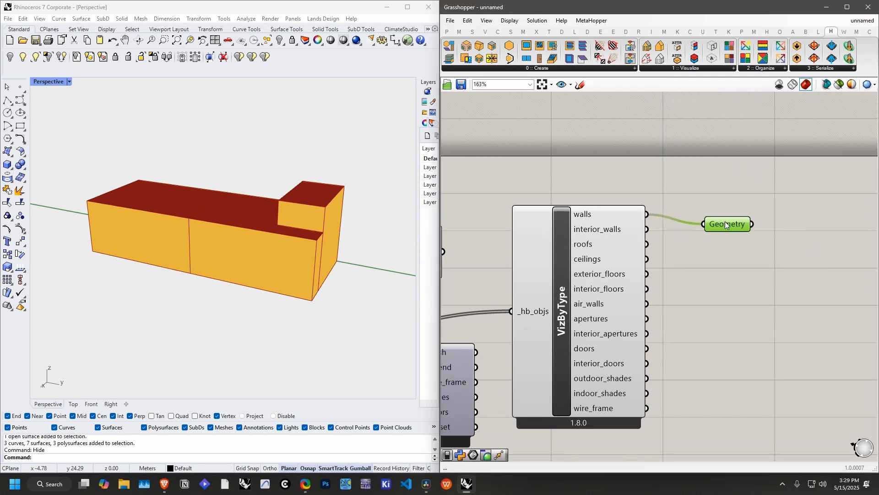
Step: Turn off the preview of VizByType, move the Geometry parameter farther away from it and inspect the walls
right_click(566, 260)
click(596, 334)
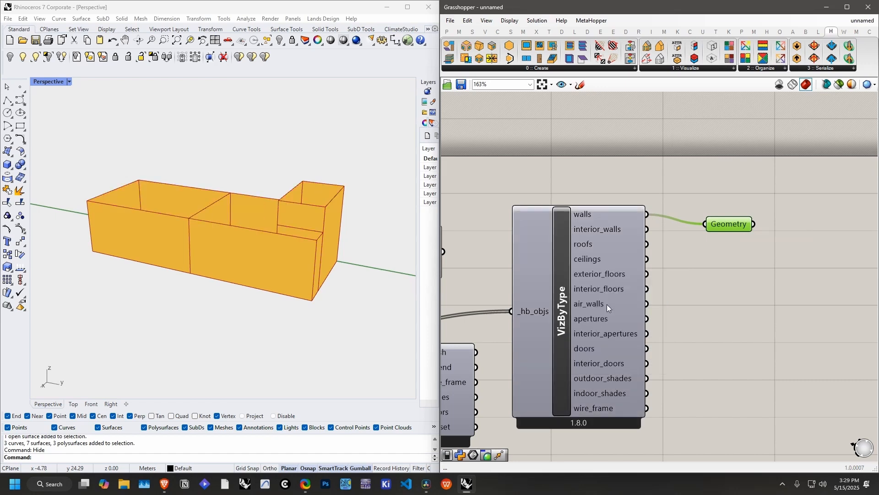
click(747, 256)
drag(742, 229, 767, 233)
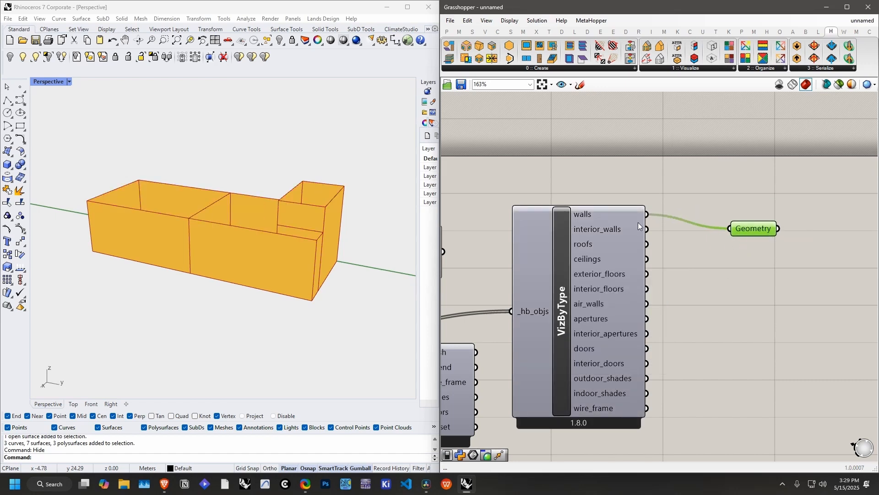
right_drag(247, 251, 316, 252)
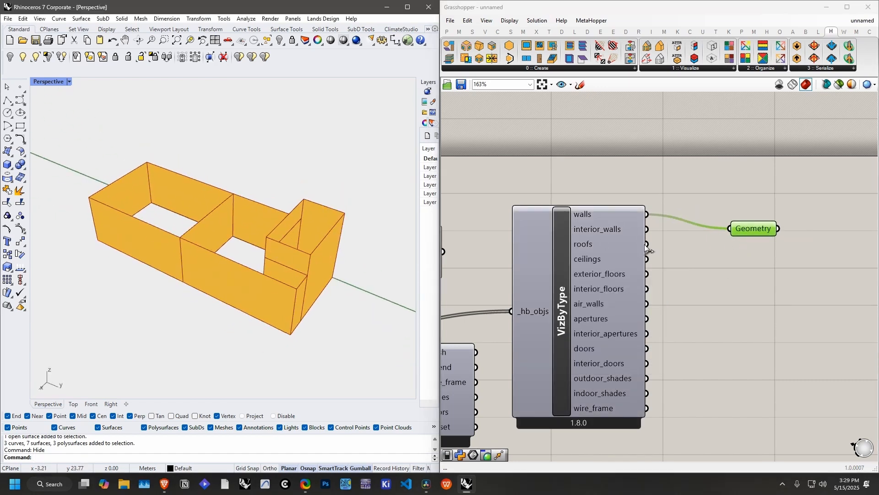
Step: Feed the Geometry parameter from VizByType's roofs, interior_floors and exterior_floors outputs in turn to inspect each face type
shift+drag(647, 244, 731, 229)
right_drag(391, 238, 338, 208)
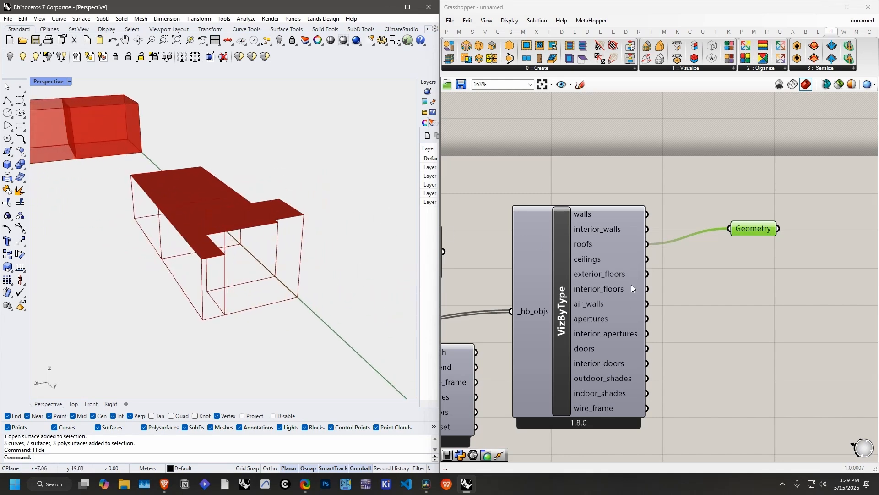
drag(647, 289, 730, 228)
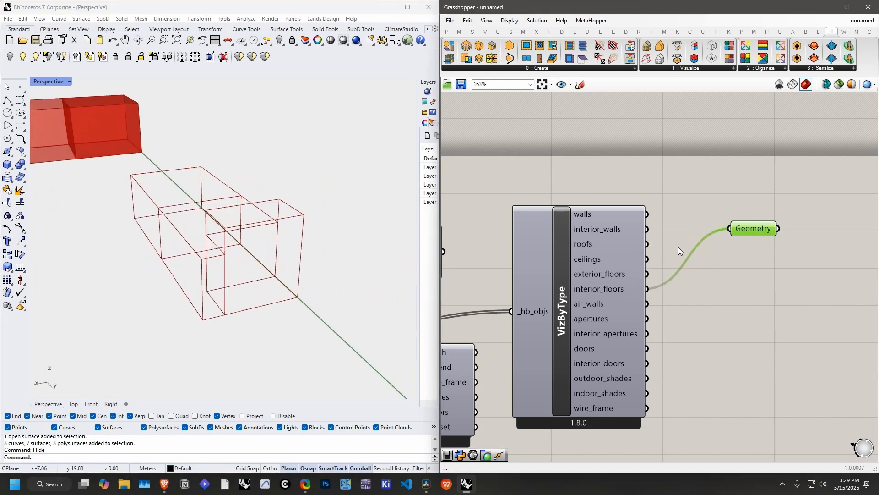
drag(647, 274, 730, 229)
right_drag(359, 251, 312, 275)
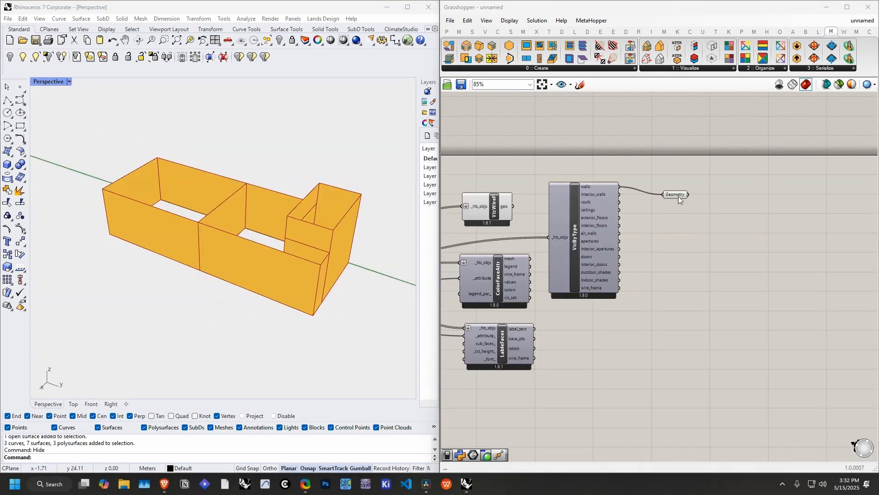
Step: Reconnect VizByType's walls output to the Geometry parameter and inspect the walls from above
drag(679, 198, 681, 192)
right_drag(267, 261, 291, 304)
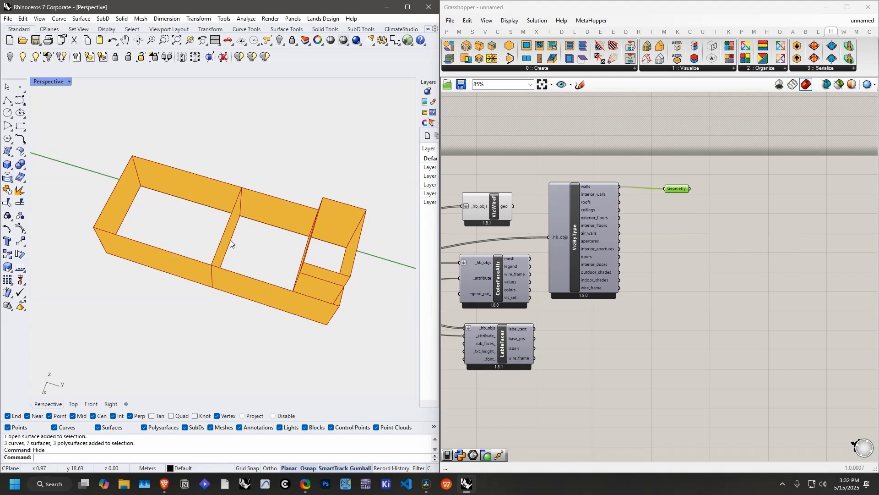
Step: Feed the Geometry parameter from VizByType's interior_walls output to inspect it, and reconnect the walls output
right_drag(230, 240, 320, 238)
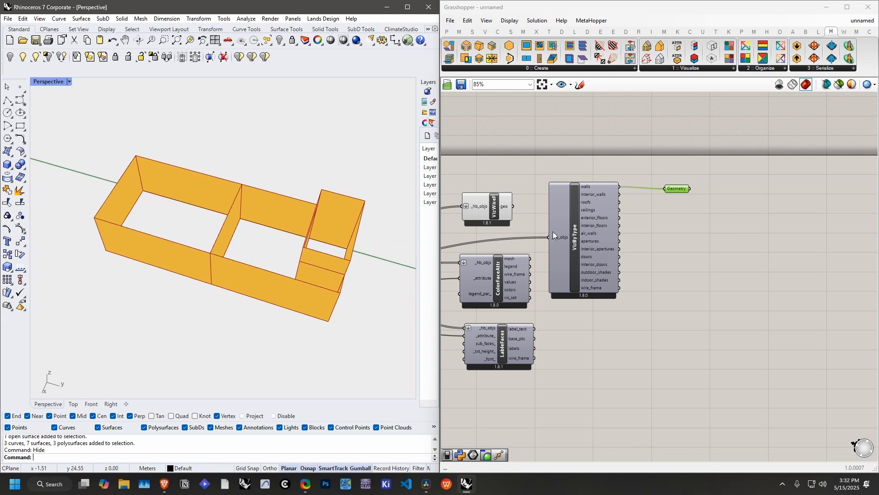
scroll(624, 200, up, 3)
drag(617, 193, 692, 183)
drag(618, 179, 692, 183)
Step: Move the Room boxes parameter a little farther away from the RoomSolid component
scroll(636, 240, down, 4)
right_drag(547, 260, 669, 269)
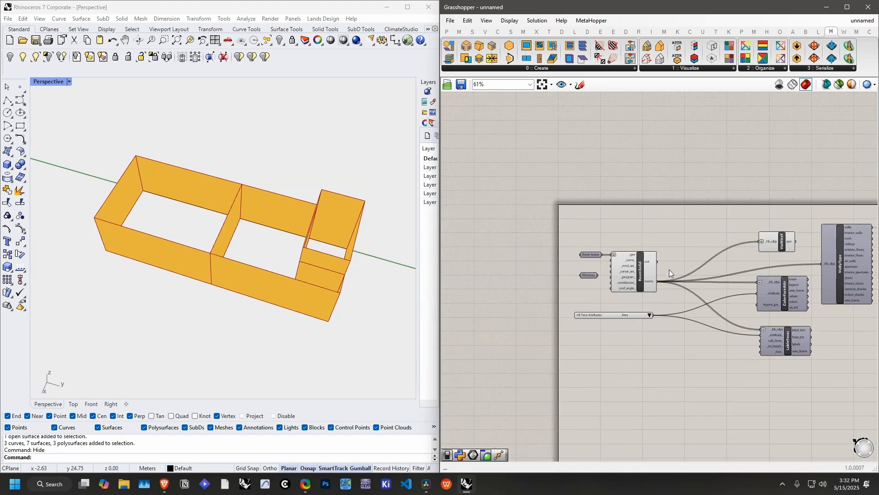
scroll(616, 255, up, 3)
drag(573, 255, 556, 255)
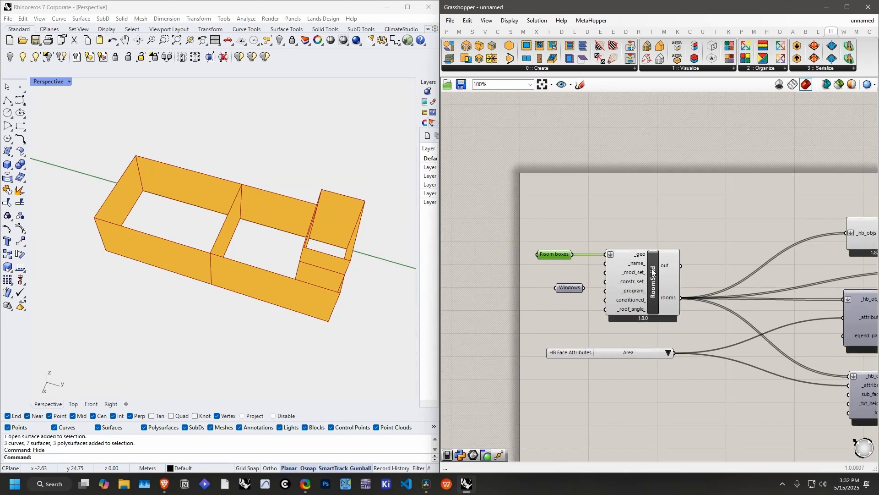
right_drag(653, 277, 576, 264)
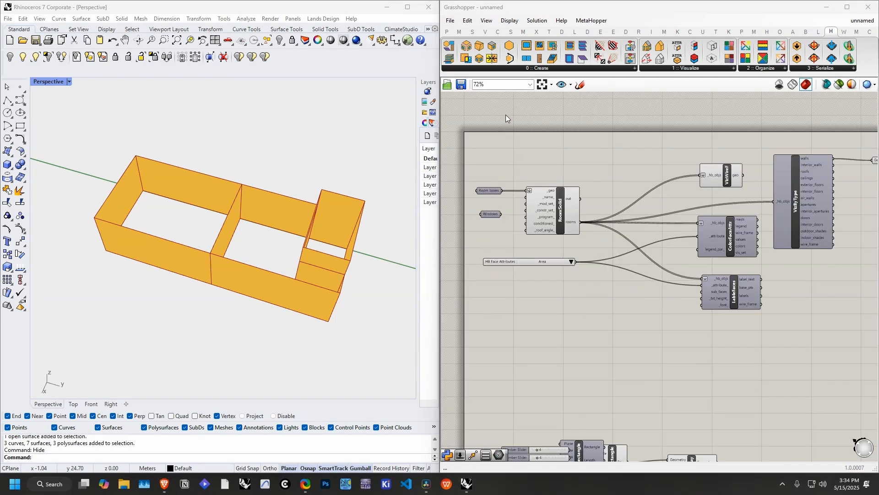
Step: Add an HB Solve Adjacency component below RoomSolid and connect RoomSolid's rooms output to its _rooms input
click(507, 69)
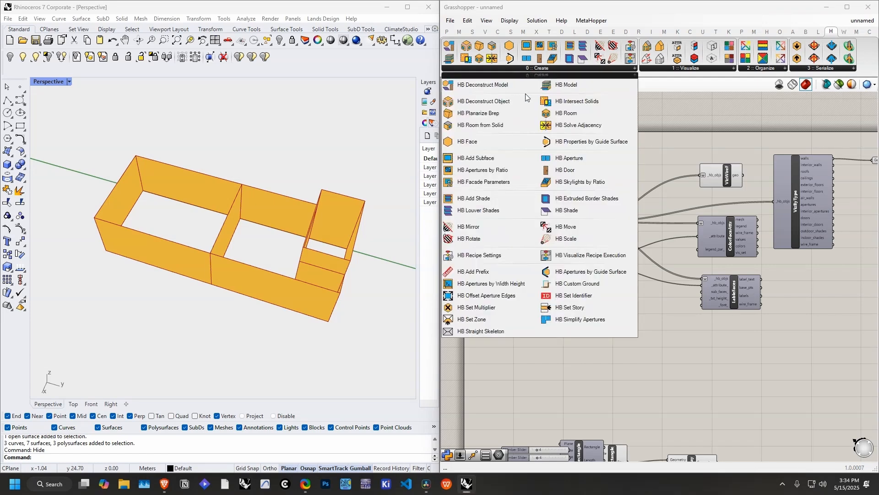
click(568, 128)
click(617, 185)
right_drag(569, 192, 598, 206)
scroll(625, 220, up, 3)
drag(615, 236, 628, 146)
drag(670, 172, 658, 348)
right_drag(658, 348, 686, 280)
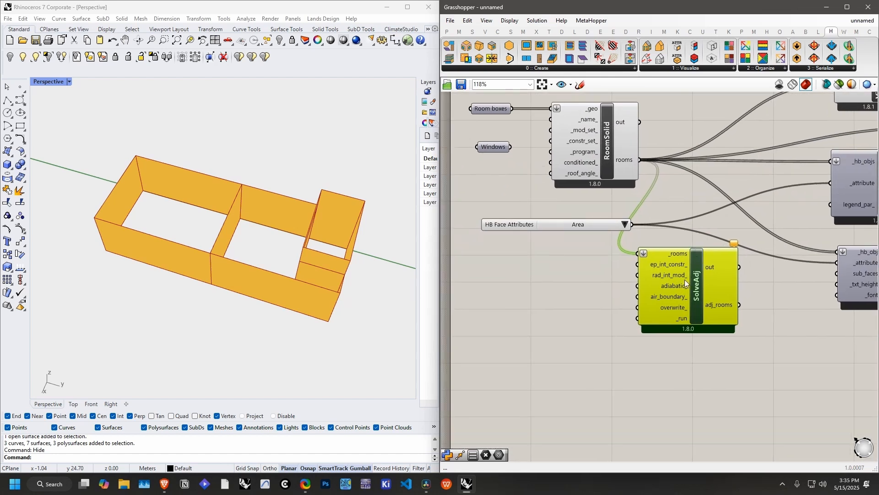
right_drag(604, 267, 625, 292)
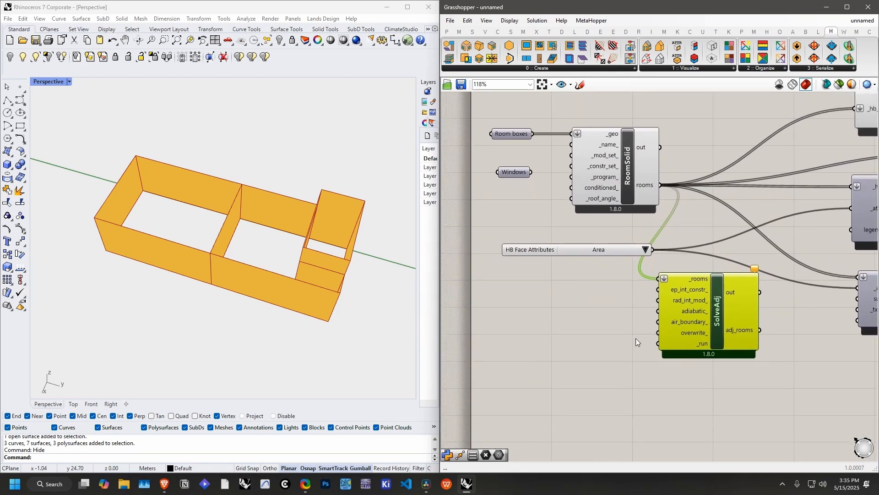
Step: Add a Boolean Toggle set to True, connect it to SolveAdj's _run input and place it beside that input
double_click(599, 335)
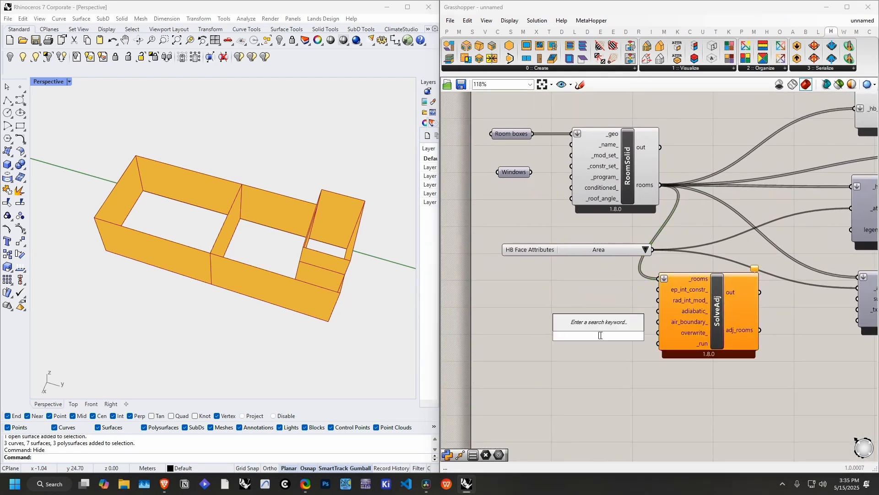
text(boole)
click(586, 325)
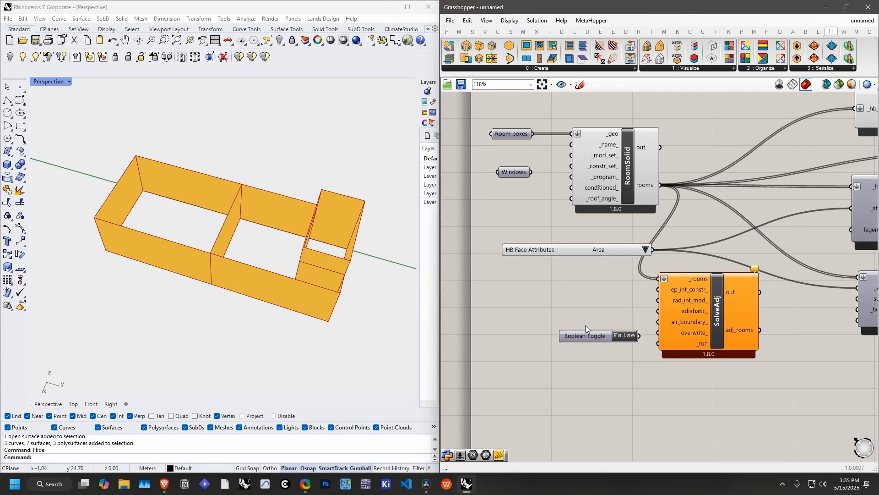
click(626, 335)
drag(641, 337, 657, 343)
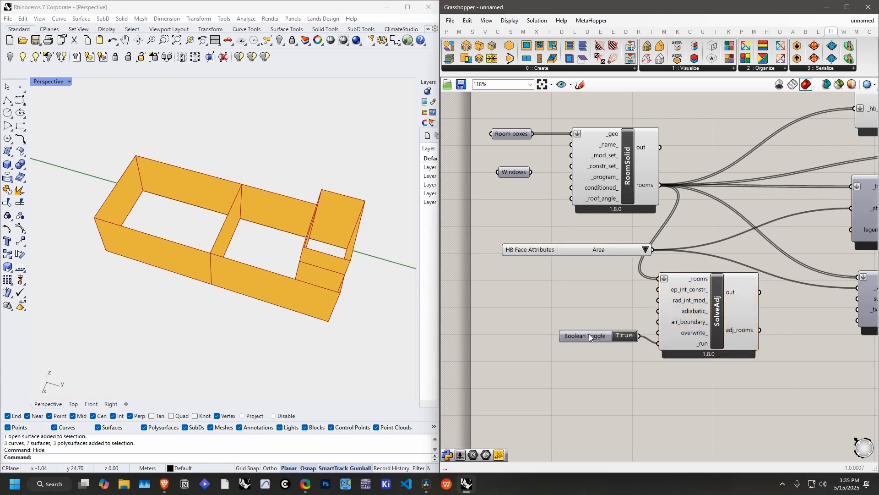
drag(589, 335, 589, 349)
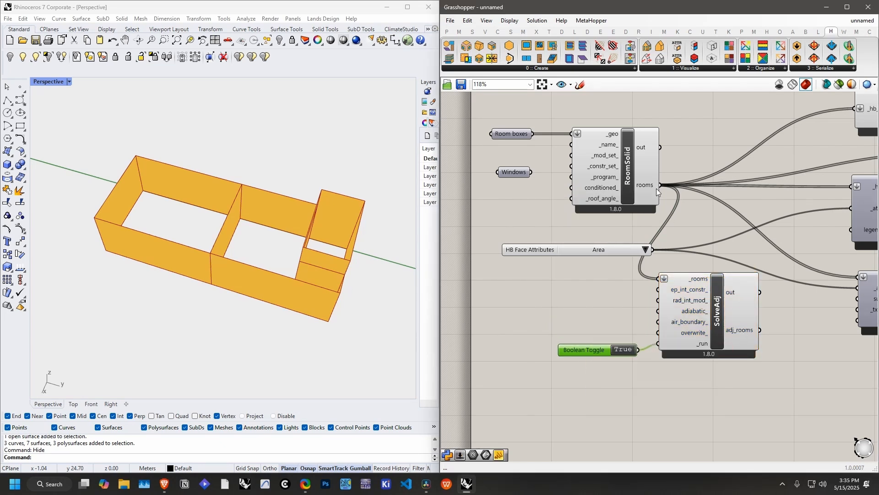
Step: Transfer the visualization components' connections from RoomSolid's rooms to SolveAdj's adj_rooms output, and reconnect rooms to SolveAdj's _rooms input
right_drag(753, 323, 671, 350)
click(725, 348)
right_drag(724, 348, 700, 352)
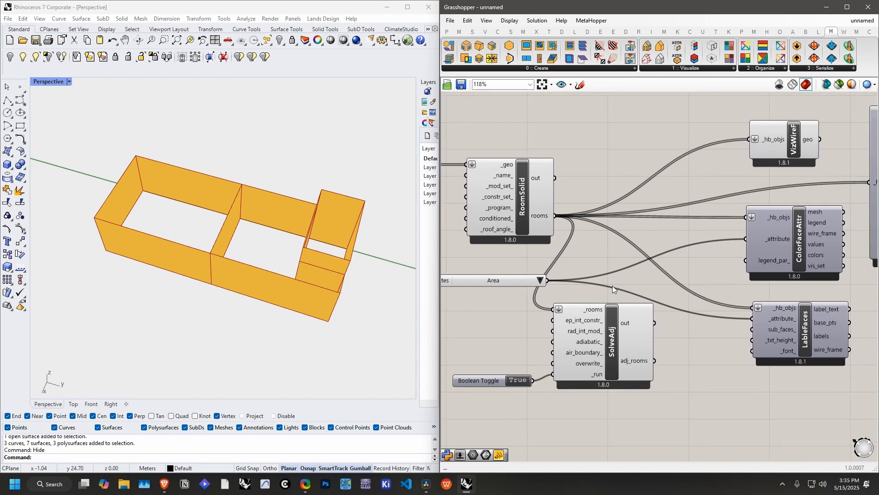
ctrl+shift+drag(559, 219, 655, 361)
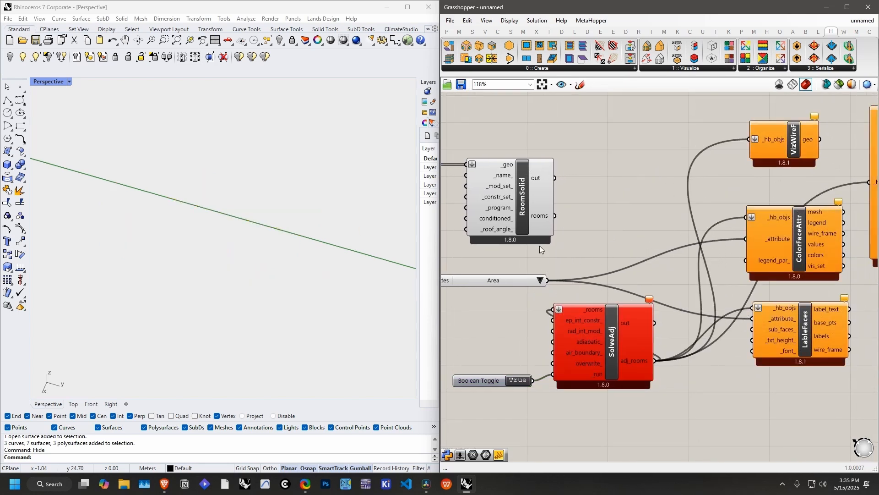
drag(558, 219, 556, 310)
drag(630, 346, 652, 343)
right_drag(389, 284, 281, 255)
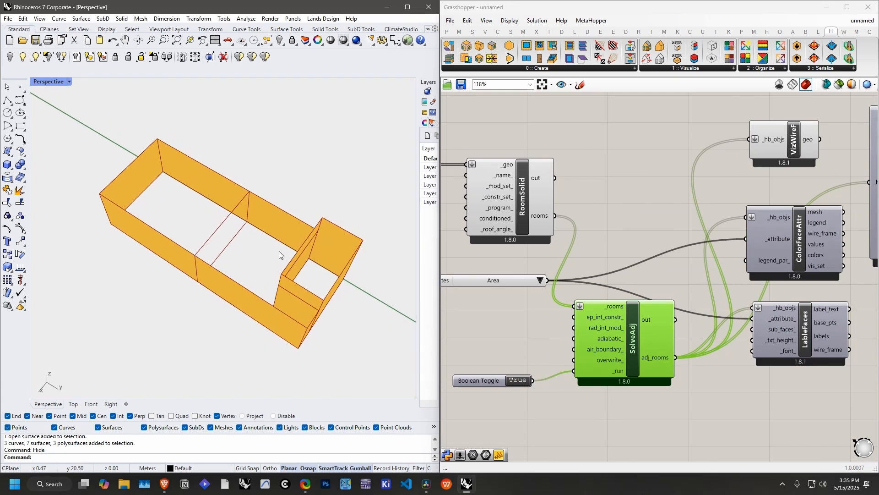
Step: Connect VizByType's interior_walls output to the Geometry parameter and inspect the interior walls between the rooms
right_drag(733, 270, 583, 275)
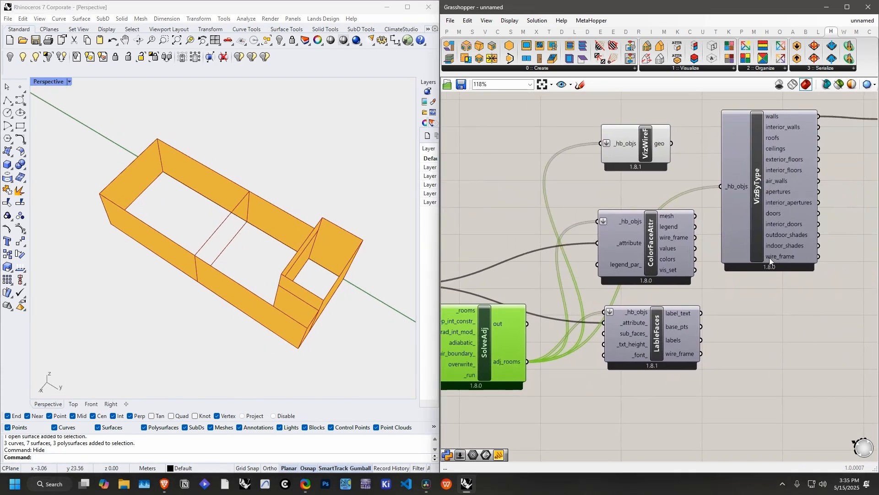
scroll(772, 260, down, 2)
right_drag(774, 261, 612, 309)
scroll(638, 222, up, 3)
drag(657, 214, 711, 203)
mouse_move(257, 215)
right_down()
mouse_move(212, 221)
mouse_move(242, 224)
right_up()
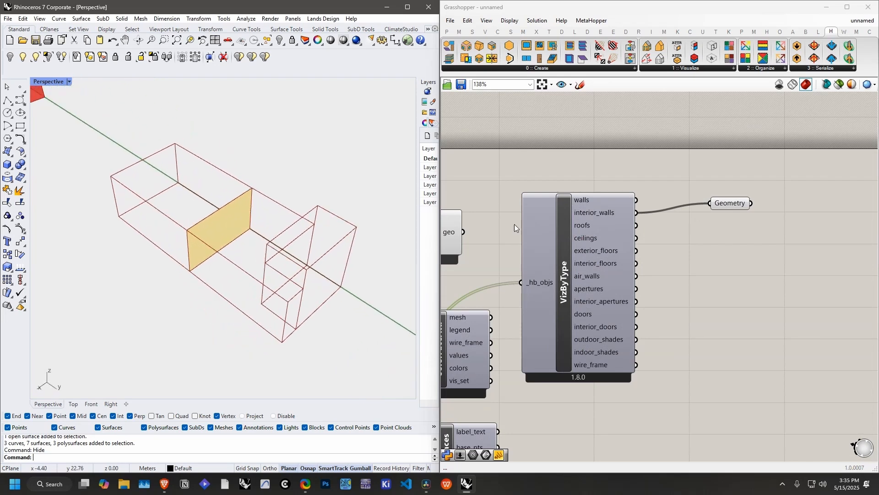
Step: Reconnect VizByType's walls output to the Geometry parameter and examine the walls around the taller room up close
drag(638, 200, 710, 203)
right_drag(399, 256, 270, 304)
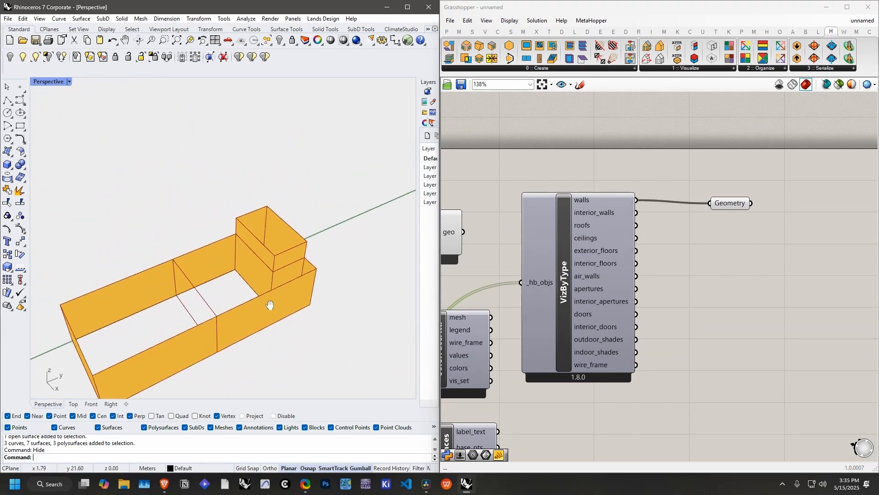
scroll(260, 263, up, 5)
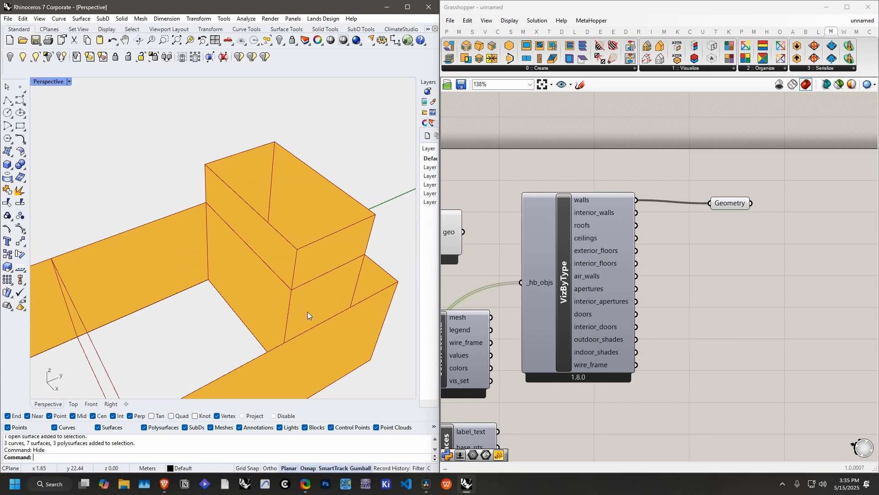
right_drag(284, 308, 284, 262)
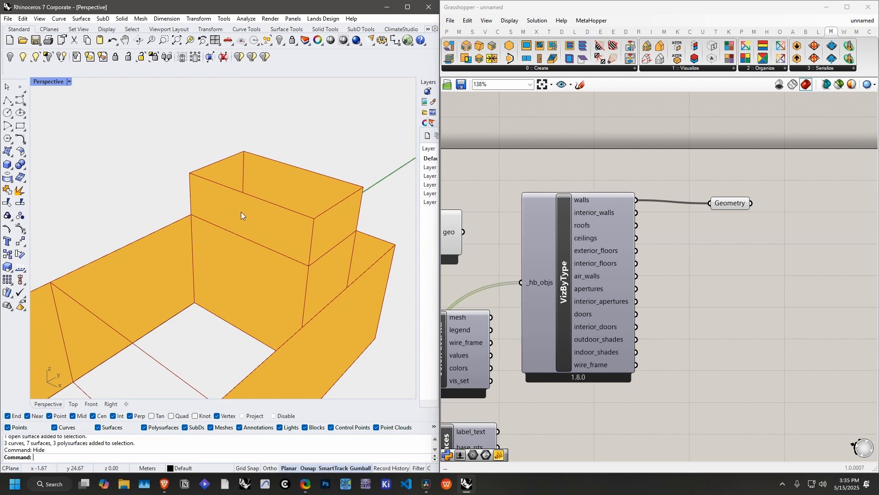
Step: Add an HB Intersect Solids component above RoomSolid and connect the Room boxes parameter to its _rooms input
scroll(631, 289, down, 6)
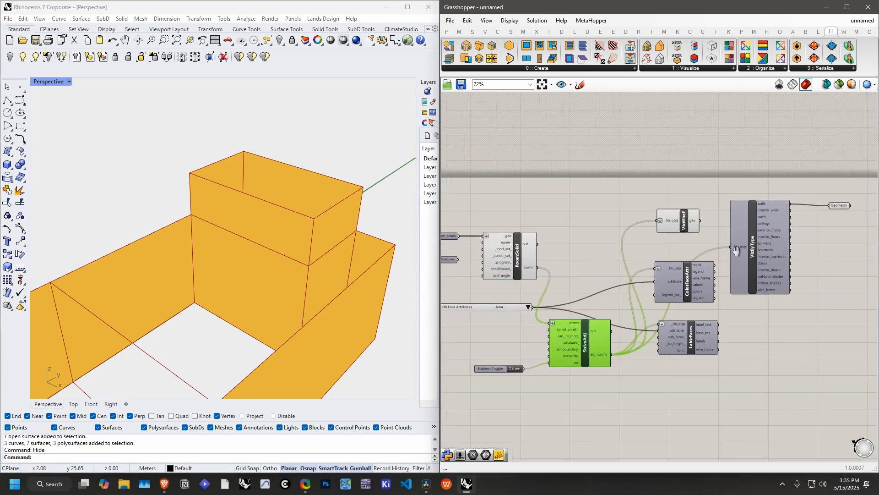
scroll(633, 213, up, 1)
scroll(595, 192, up, 3)
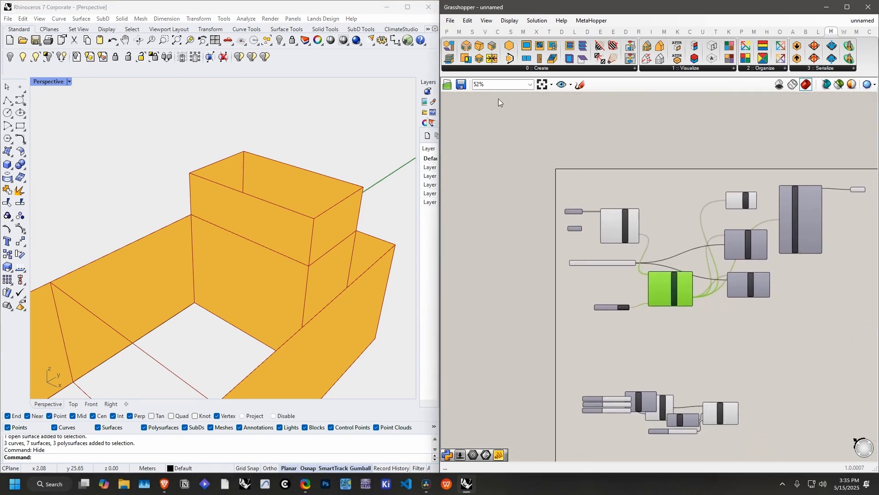
click(526, 69)
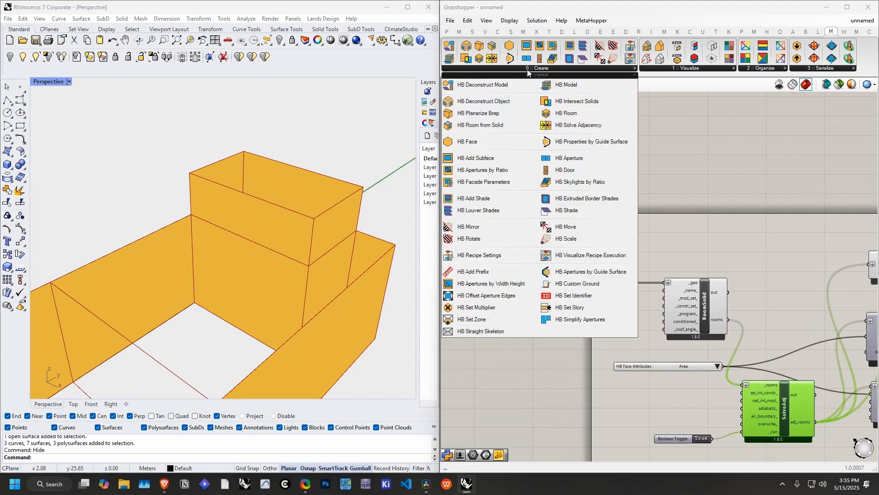
click(561, 103)
click(658, 240)
right_drag(627, 269, 590, 230)
click(575, 247)
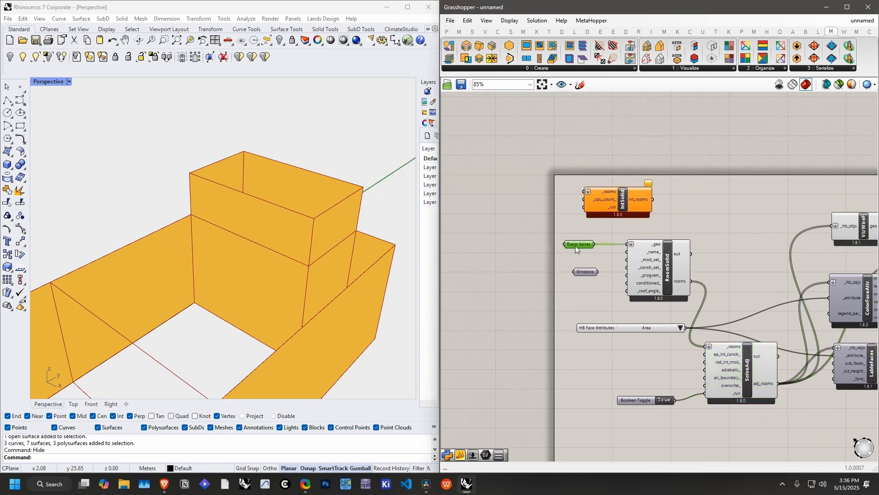
drag(528, 241, 585, 192)
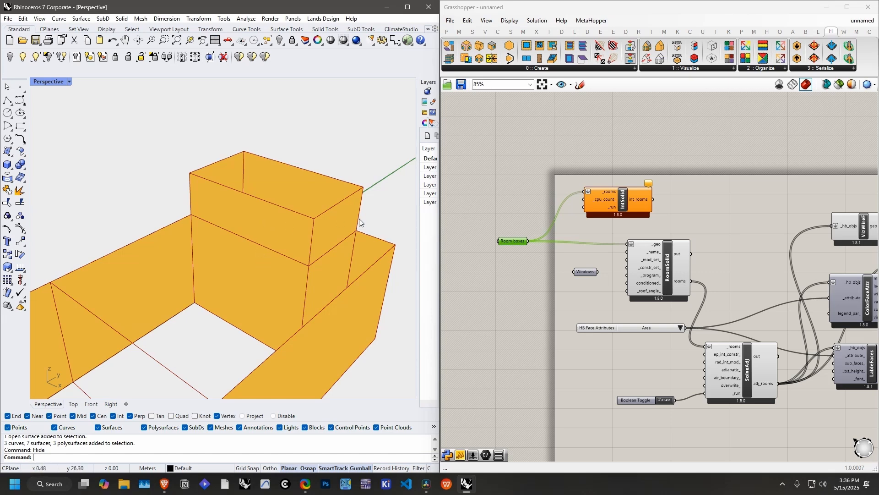
Step: Run IntSolid with a copied Boolean Toggle set to True, and feed its int_rooms output into RoomSolid's _geo input, tidying the layout
drag(602, 197, 602, 212)
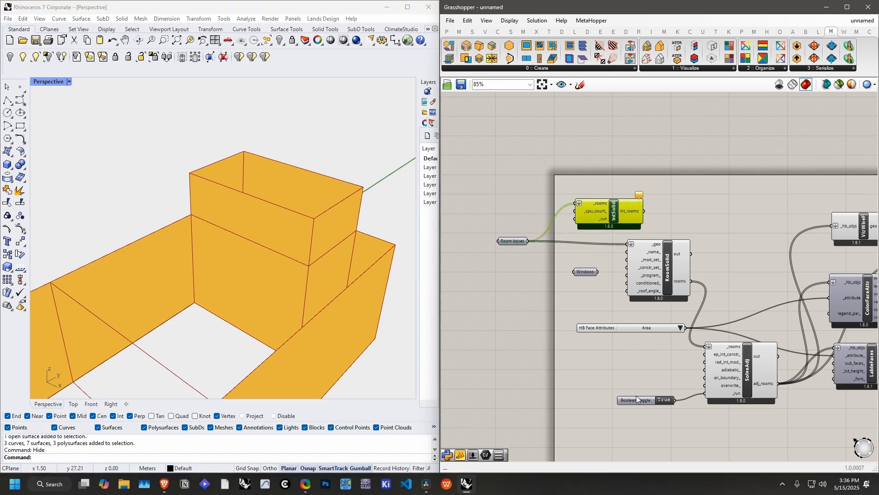
alt+drag(636, 398, 564, 270)
drag(623, 209, 626, 243)
drag(513, 242, 510, 236)
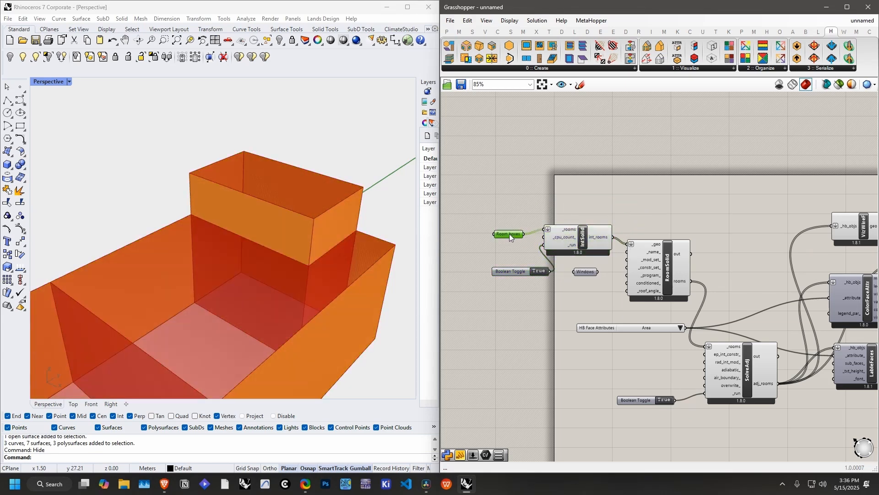
drag(511, 270, 493, 244)
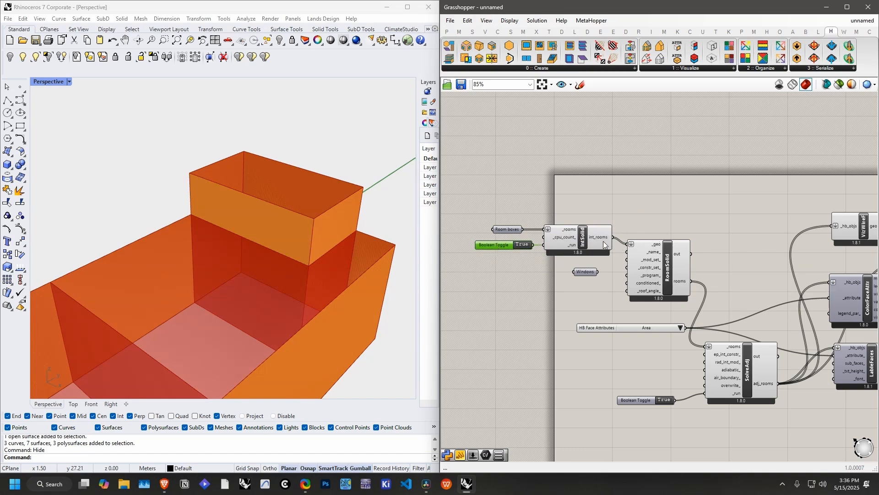
Step: Turn off the preview of the IntSolid component
scroll(597, 237, down, 5)
drag(823, 187, 484, 313)
drag(562, 242, 651, 228)
click(630, 154)
right_drag(630, 154, 490, 197)
scroll(488, 223, up, 4)
right_drag(450, 269, 507, 261)
right_click(503, 261)
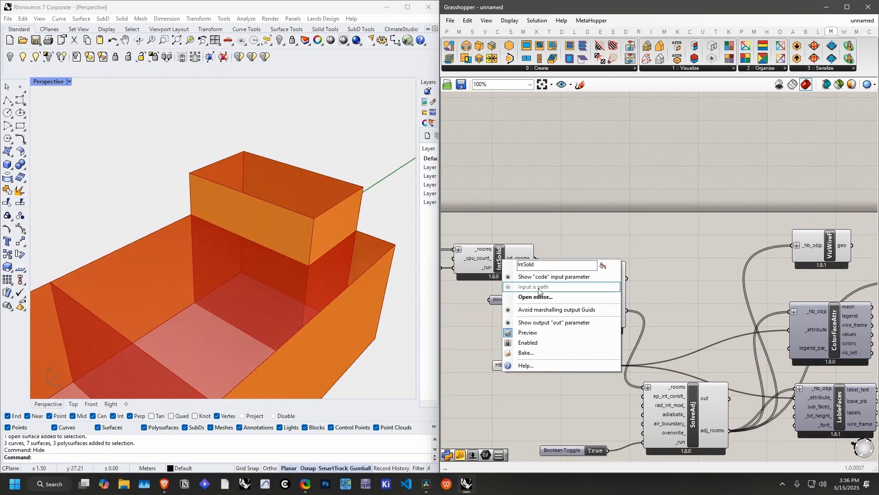
click(534, 335)
right_drag(615, 227, 589, 215)
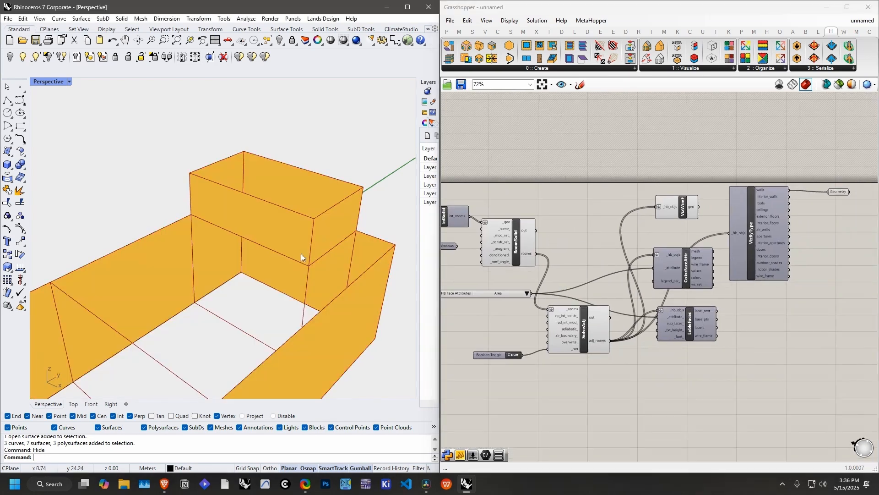
Step: Feed the Geometry parameter from VizByType's interior_walls output and inspect the interior walls of the intersected rooms
right_drag(301, 253, 265, 292)
right_drag(723, 212, 616, 236)
scroll(687, 211, up, 3)
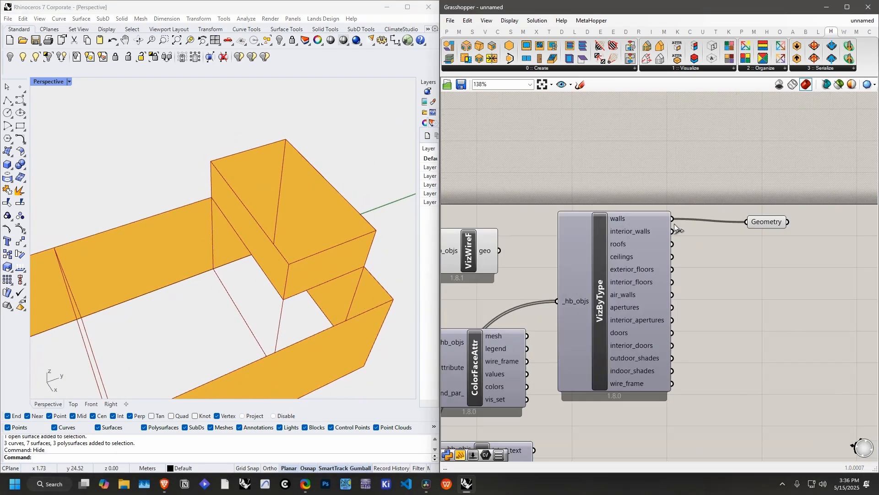
drag(671, 231, 750, 223)
right_drag(257, 215, 230, 223)
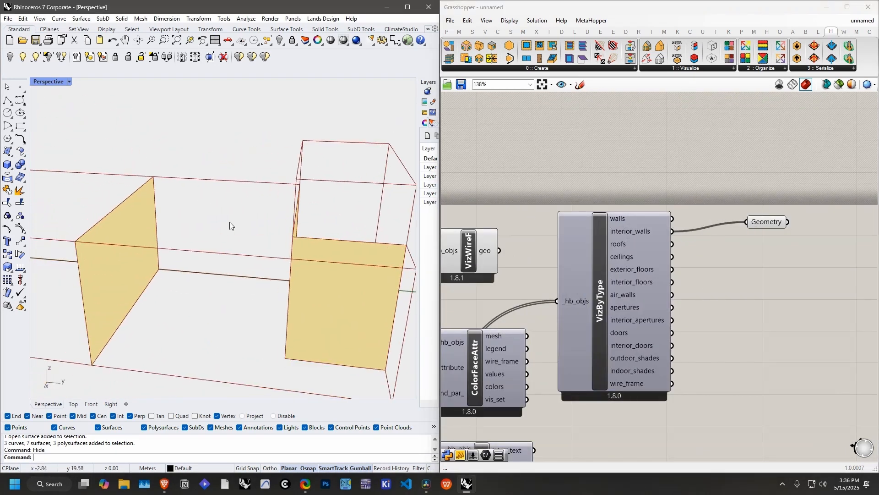
Step: Connect both VizByType's walls and interior_walls outputs to the Geometry parameter and inspect the whole model
drag(672, 218, 747, 221)
right_drag(243, 251, 246, 251)
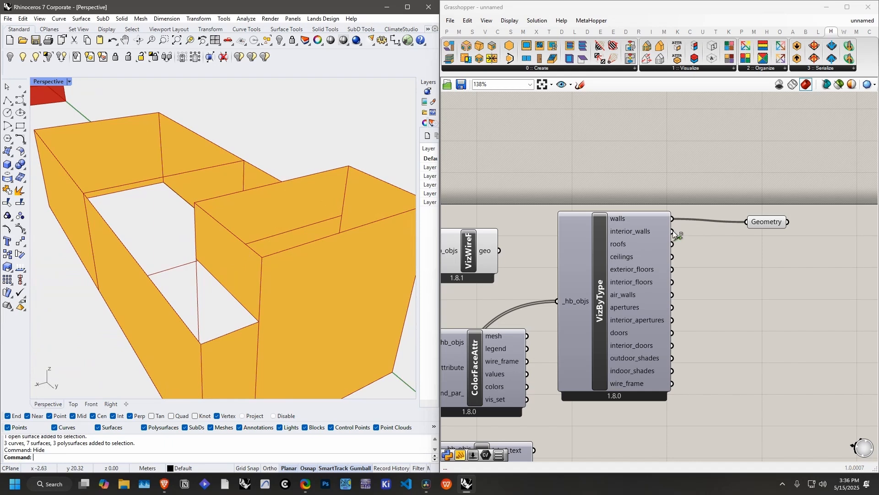
shift+drag(673, 231, 747, 222)
right_drag(257, 247, 422, 246)
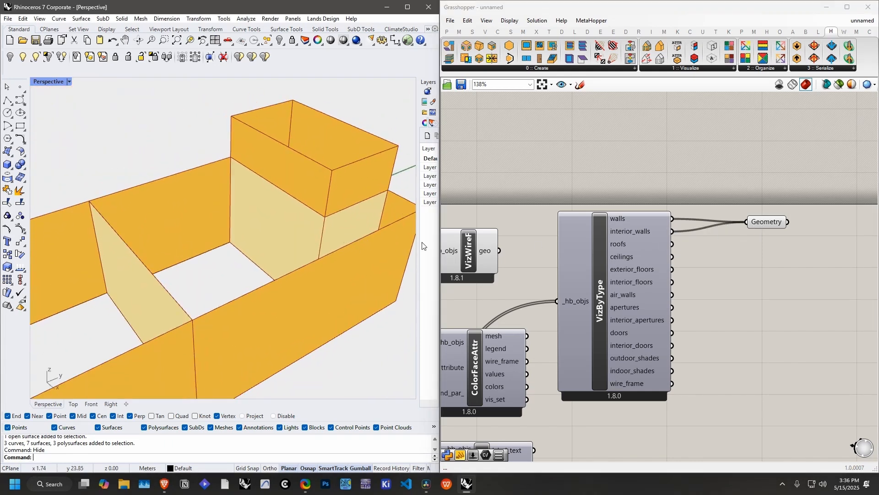
scroll(641, 275, down, 5)
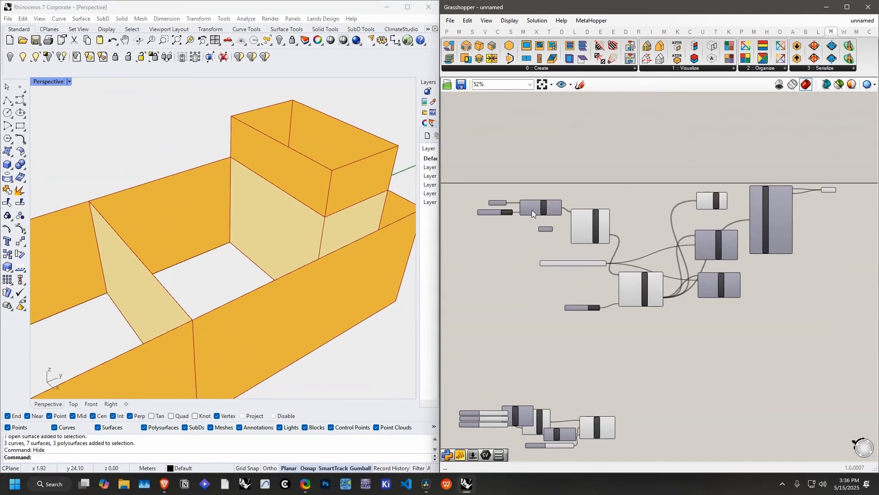
scroll(531, 210, up, 2)
right_drag(301, 210, 222, 210)
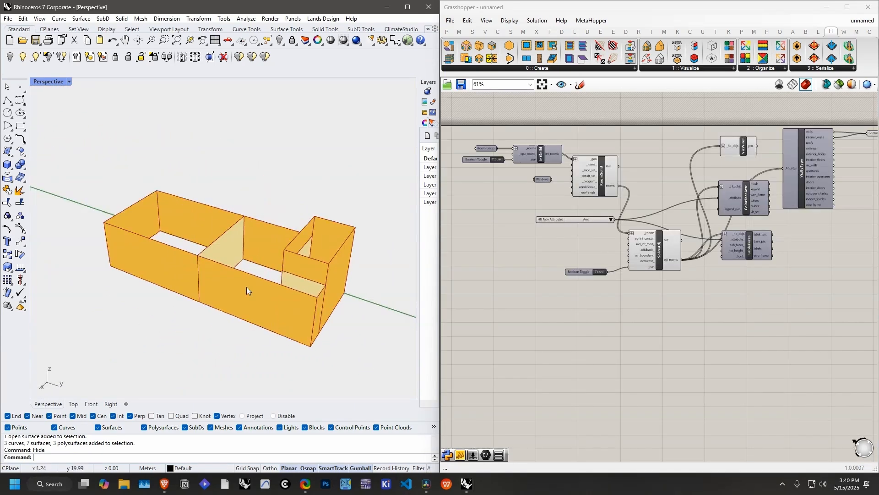
right_drag(248, 288, 211, 278)
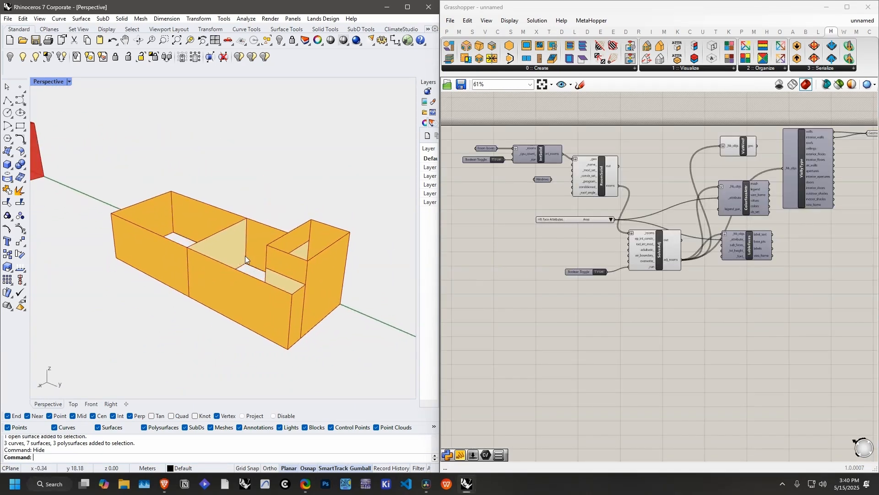
Step: Move all the visualization components and the face attribute list together to free canvas space above the room-building chain
right_drag(578, 237, 507, 266)
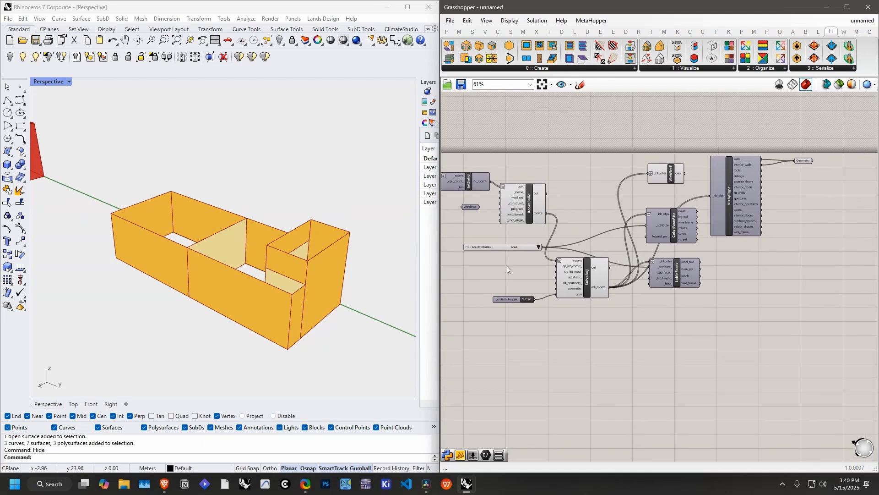
drag(477, 248, 562, 222)
drag(815, 117, 615, 338)
drag(674, 241, 752, 91)
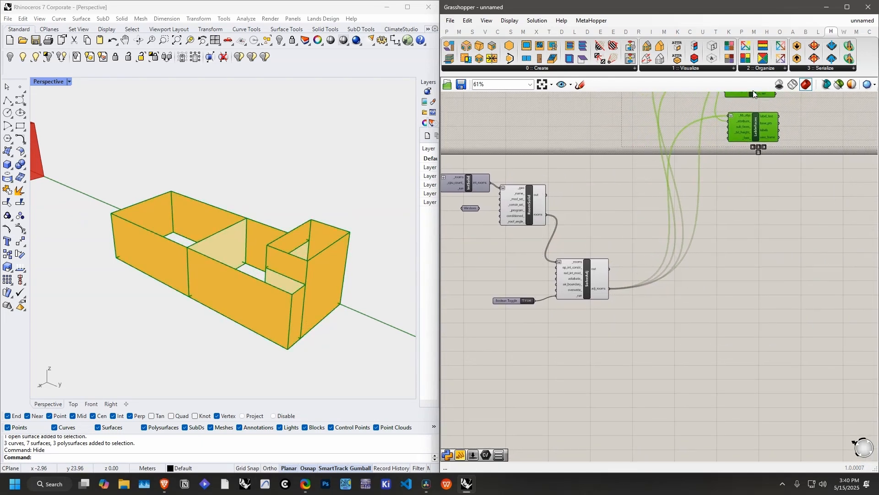
right_drag(703, 209, 702, 248)
click(753, 331)
Step: Line up SolveAdj with RoomSolid's rooms output, place its Boolean Toggle level with _run, and bring both closer to RoomSolid
drag(597, 315, 630, 269)
right_drag(505, 336, 553, 334)
drag(553, 334, 584, 282)
click(656, 304)
right_drag(671, 296, 620, 296)
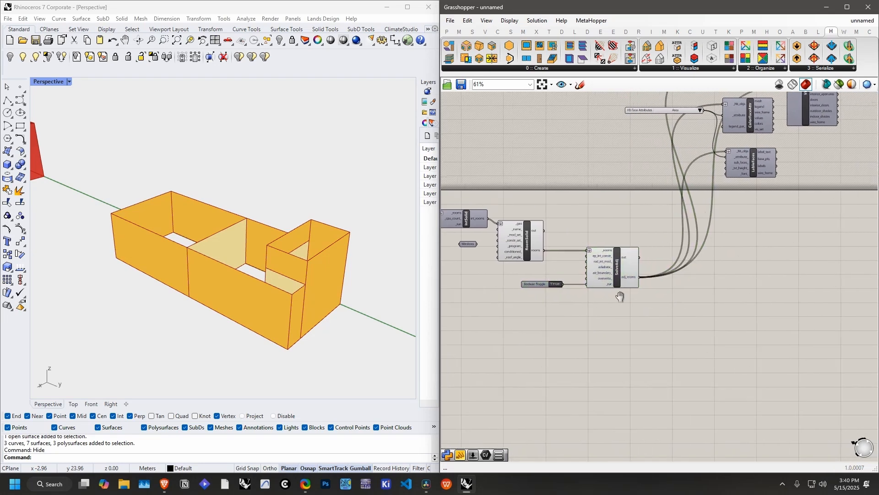
scroll(622, 255, up, 2)
drag(626, 226, 537, 318)
drag(592, 267, 557, 269)
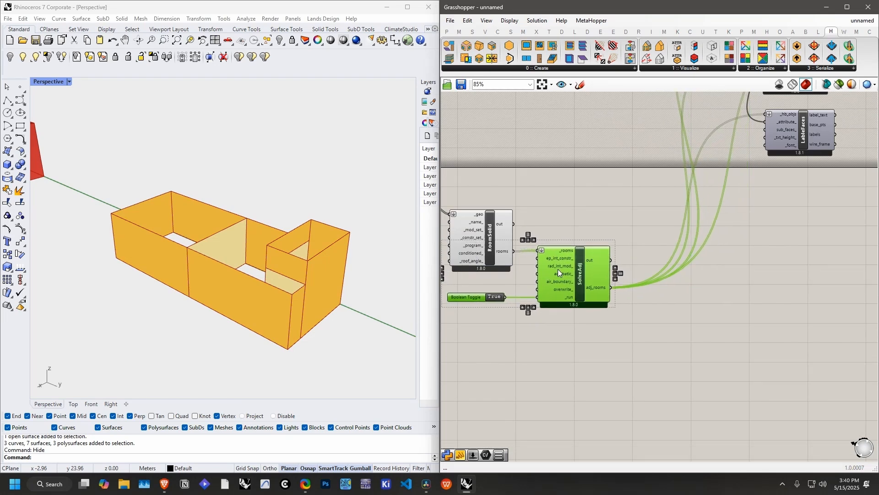
click(573, 213)
Step: Move the Windows parameter below SolveAdj and add an HB Aperture component beside it
right_drag(594, 264, 732, 262)
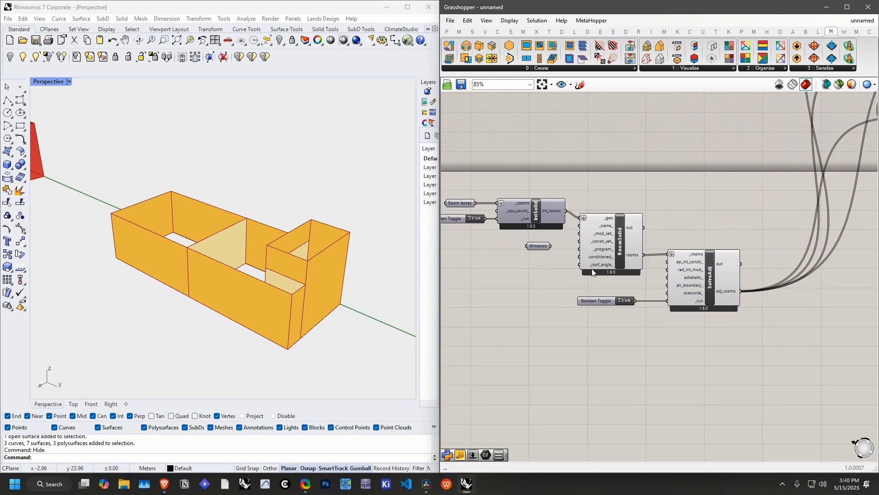
drag(544, 251, 679, 355)
right_drag(770, 326, 651, 326)
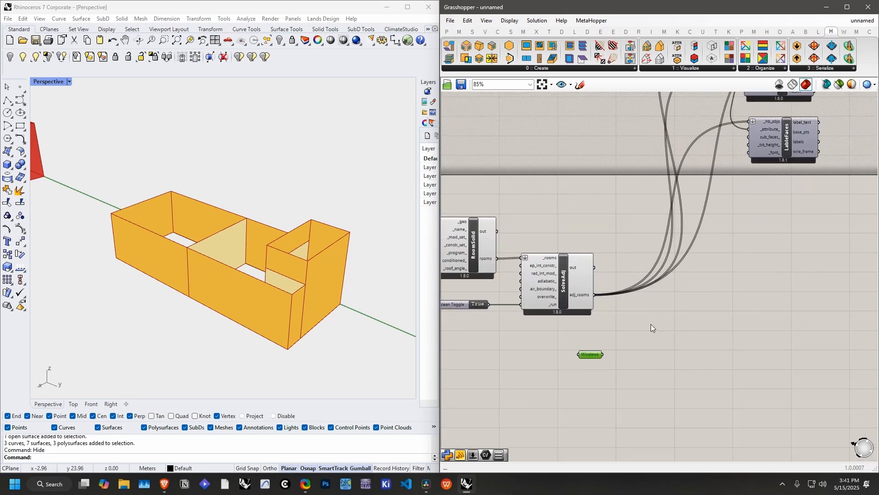
click(547, 68)
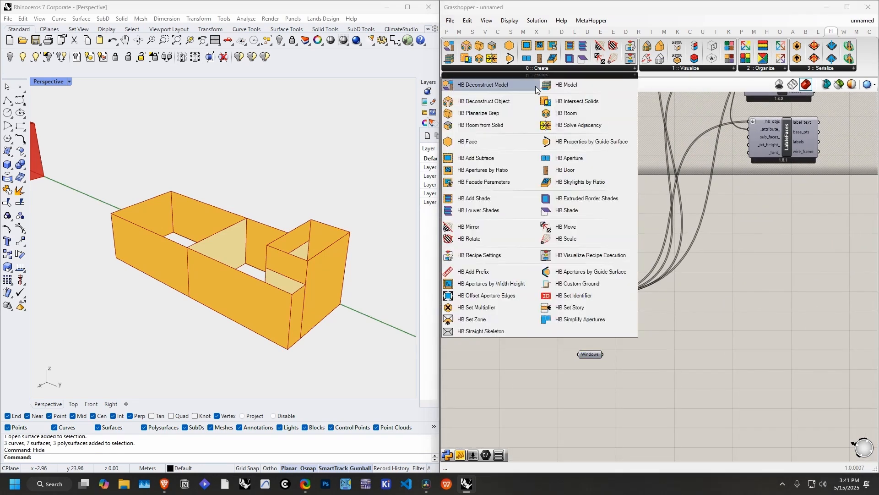
click(563, 158)
click(671, 334)
scroll(714, 315, up, 3)
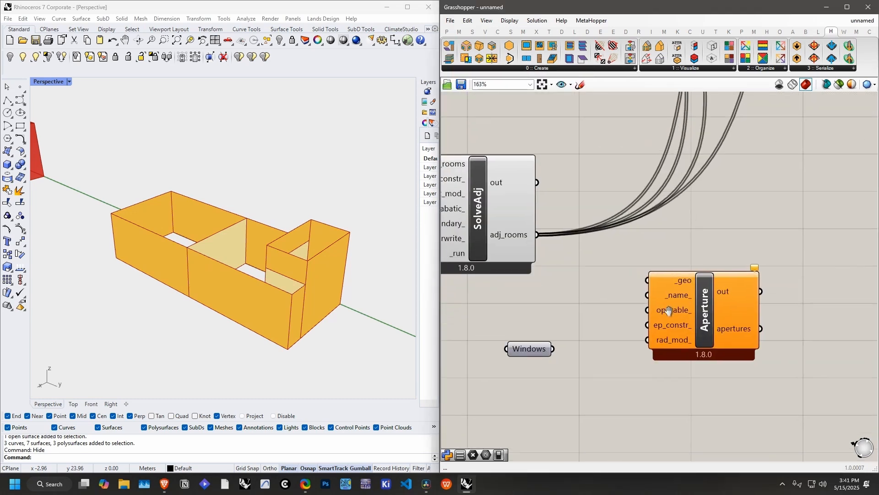
Step: Feed the Windows parameter into Aperture's _geo input, turn on the Windows preview, and arrange both compactly
drag(714, 315, 713, 355)
drag(565, 342, 658, 313)
right_click(544, 341)
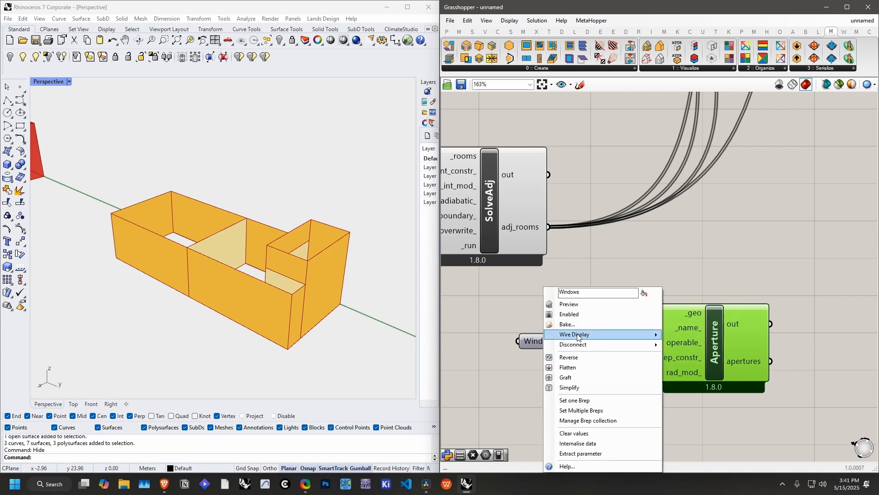
click(563, 306)
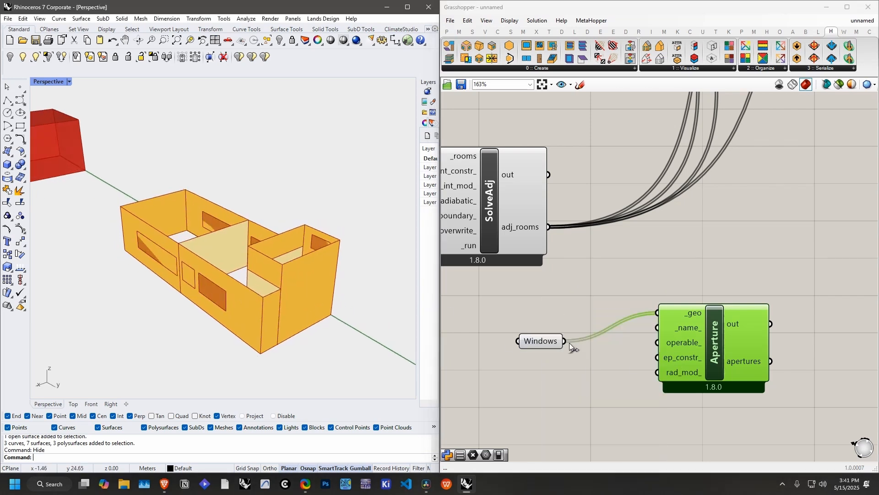
drag(541, 342, 558, 315)
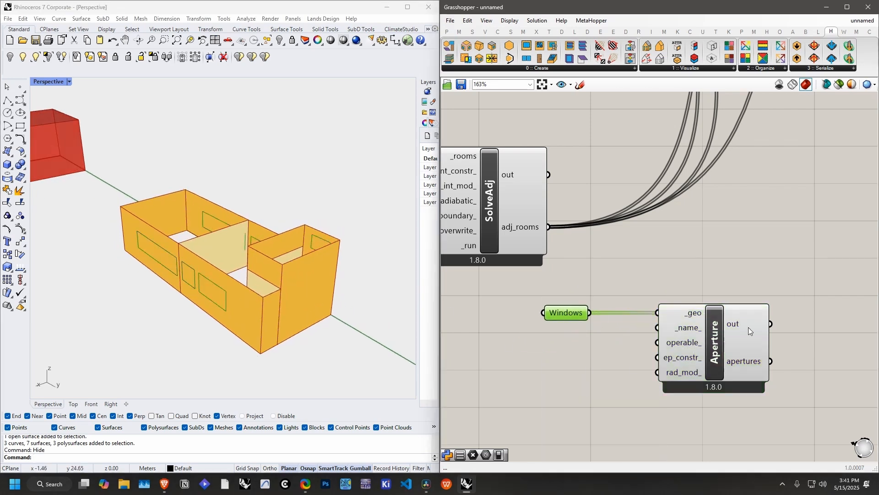
right_drag(748, 327, 714, 327)
drag(675, 339, 628, 339)
Step: Add an HB Add Subface component to the canvas after the SolveAdj and Aperture components
mouse_move(664, 360)
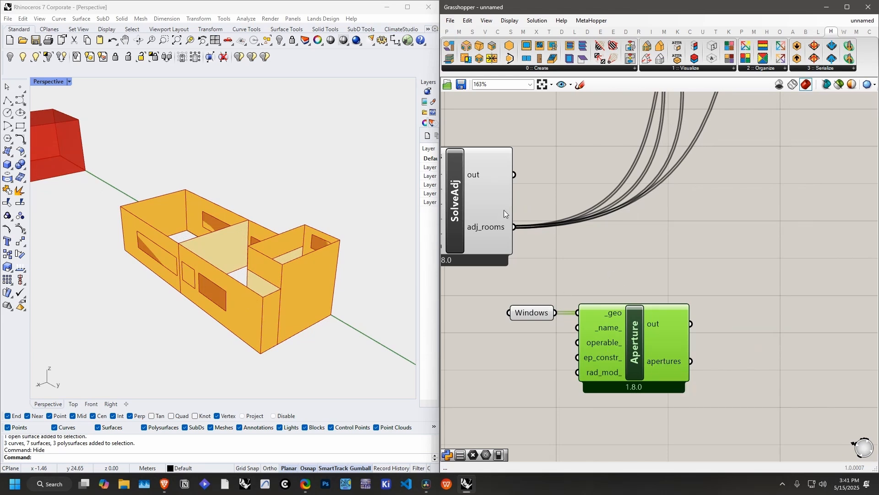
right_drag(613, 163, 648, 155)
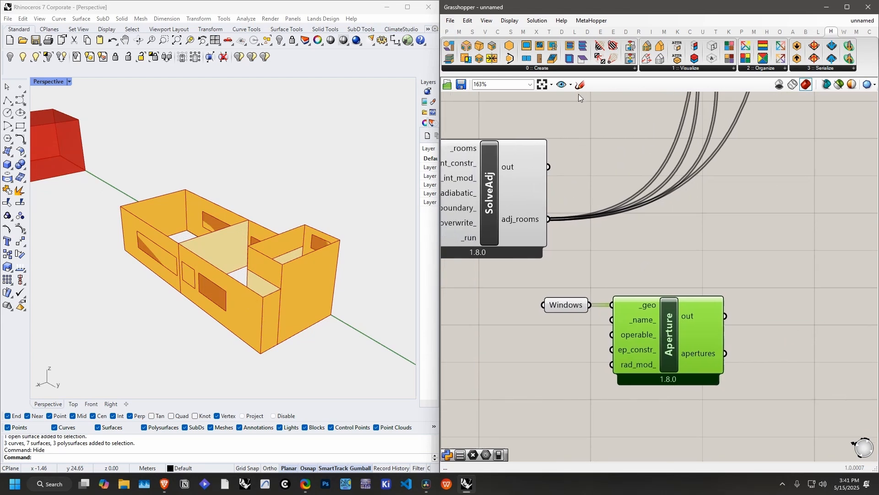
click(570, 68)
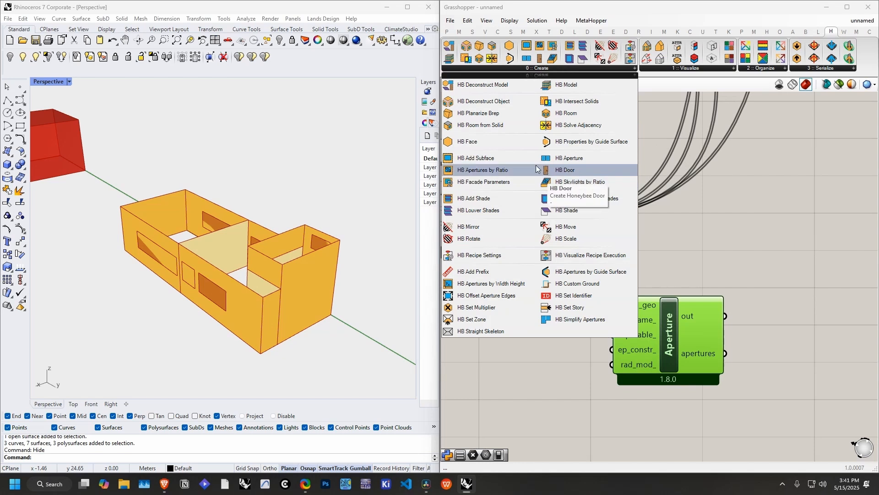
click(474, 160)
click(798, 259)
right_drag(796, 262, 744, 233)
drag(743, 236, 819, 238)
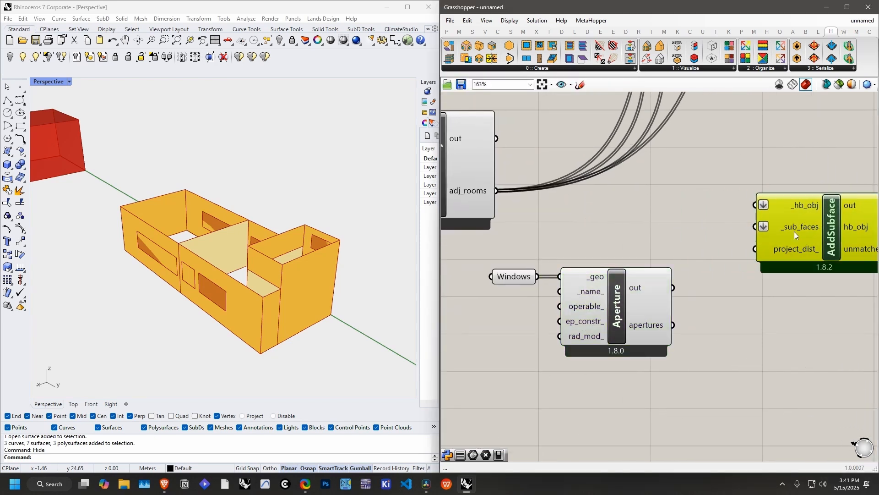
Step: Connect SolveAdj's adj_rooms to AddSubface's _hb_obj input and Aperture's apertures to _sub_faces, tidying the component positions
drag(498, 191, 737, 206)
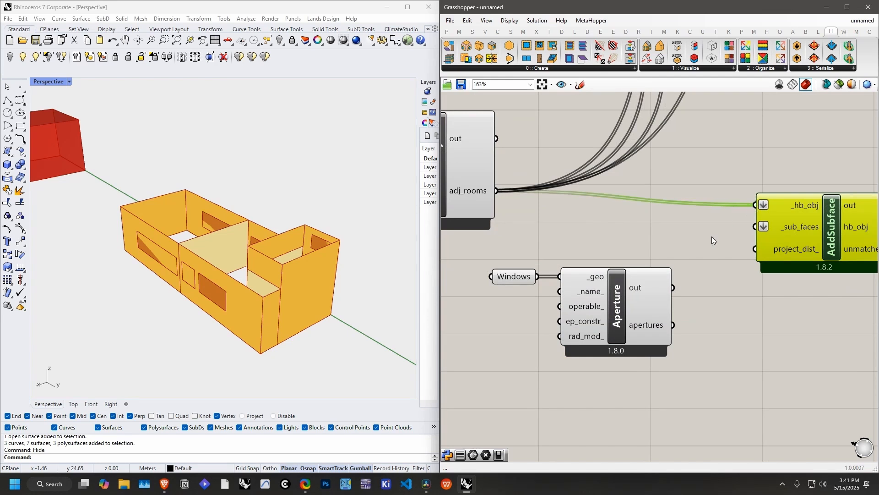
right_drag(712, 236, 691, 222)
drag(652, 310, 735, 212)
scroll(634, 286, down, 4)
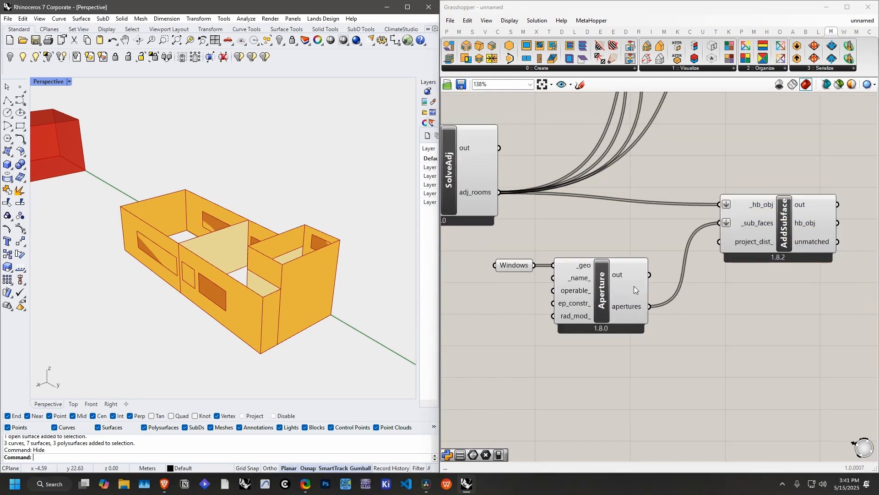
right_drag(617, 294, 584, 345)
right_drag(640, 329, 642, 345)
Step: Reroute the visualization wires from SolveAdj to AddSubface's hb_obj output and turn off the preview of the Windows parameter
ctrl+shift+drag(474, 346, 716, 364)
drag(634, 355, 471, 341)
right_drag(372, 275, 314, 264)
scroll(573, 321, down, 1)
right_drag(590, 322, 651, 294)
right_click(549, 356)
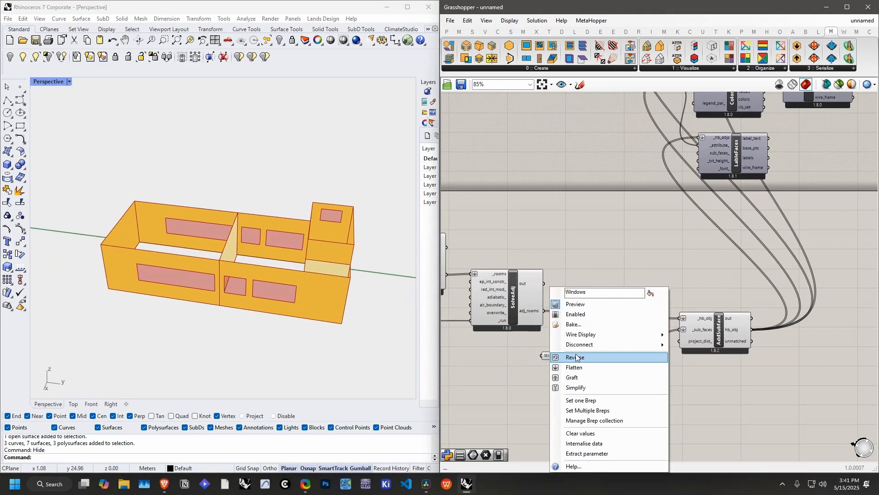
click(590, 305)
Step: Feed VizByType's apertures output into the Geometry parameter alongside the walls and inspect the windows around the building
right_drag(755, 167, 598, 343)
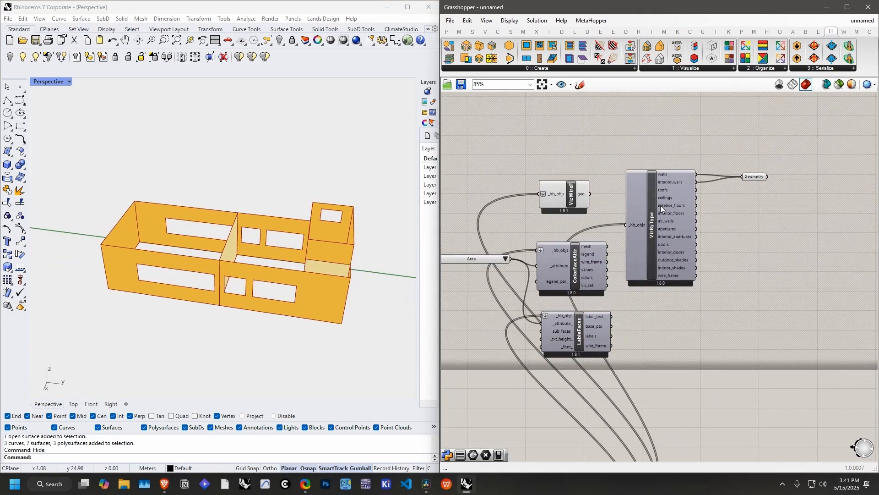
scroll(720, 184, up, 4)
right_drag(713, 193, 640, 221)
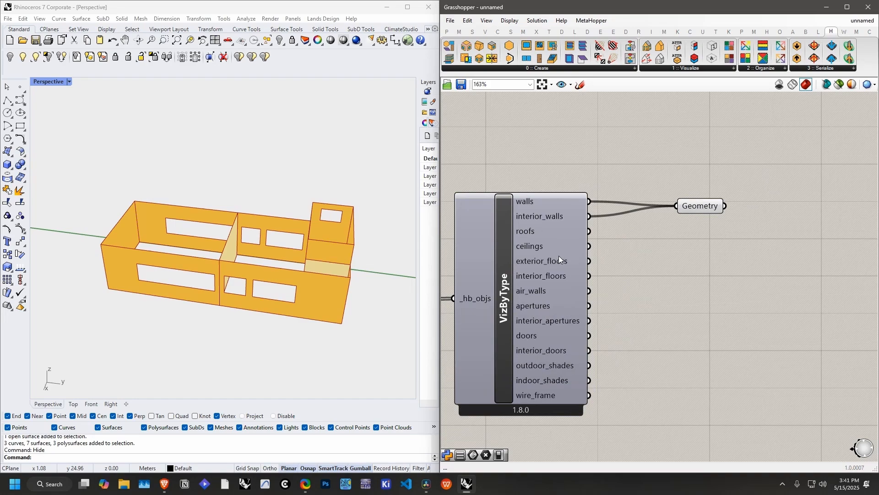
drag(590, 306, 677, 205)
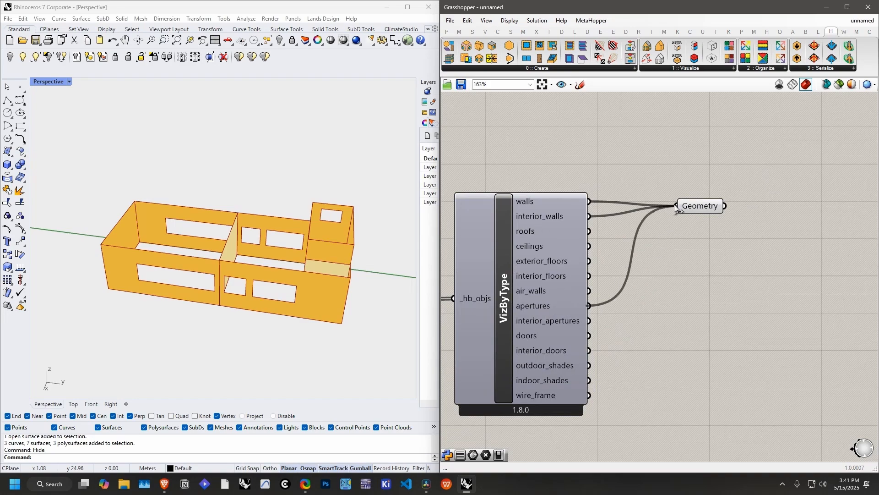
right_drag(307, 255, 270, 227)
shift+drag(589, 201, 677, 206)
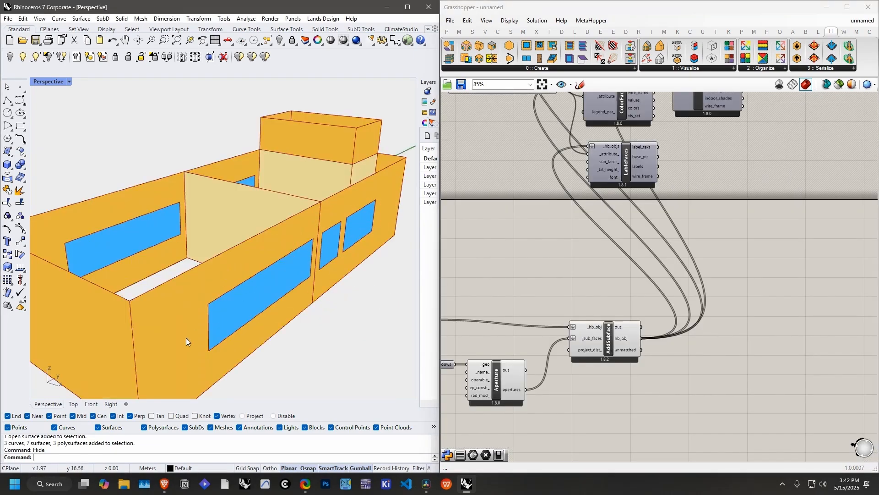
right_drag(206, 301, 290, 271)
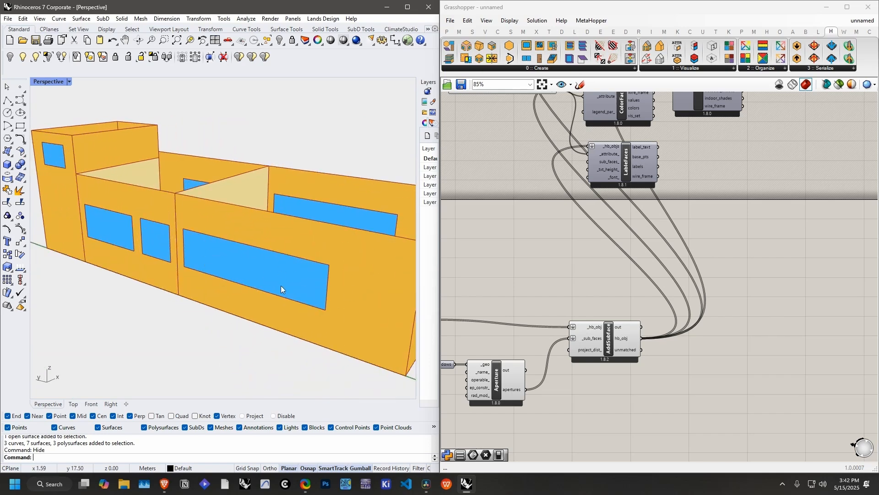
right_drag(303, 267, 298, 303)
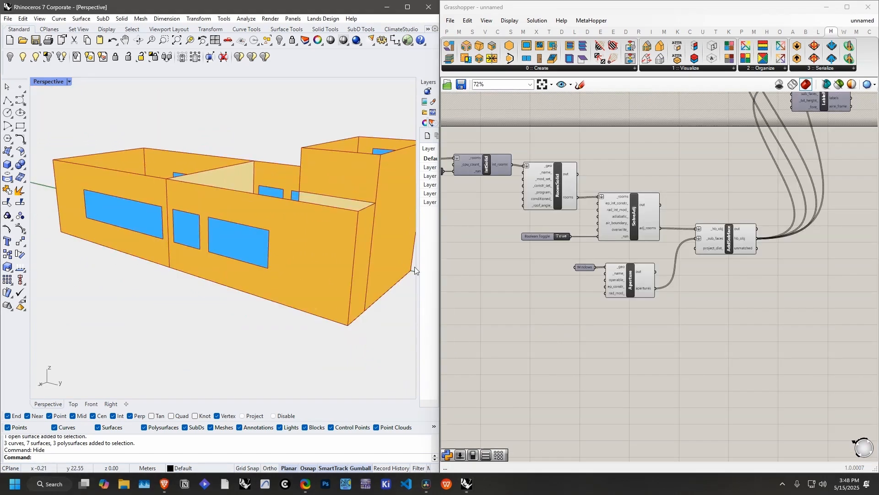
right_drag(414, 267, 278, 275)
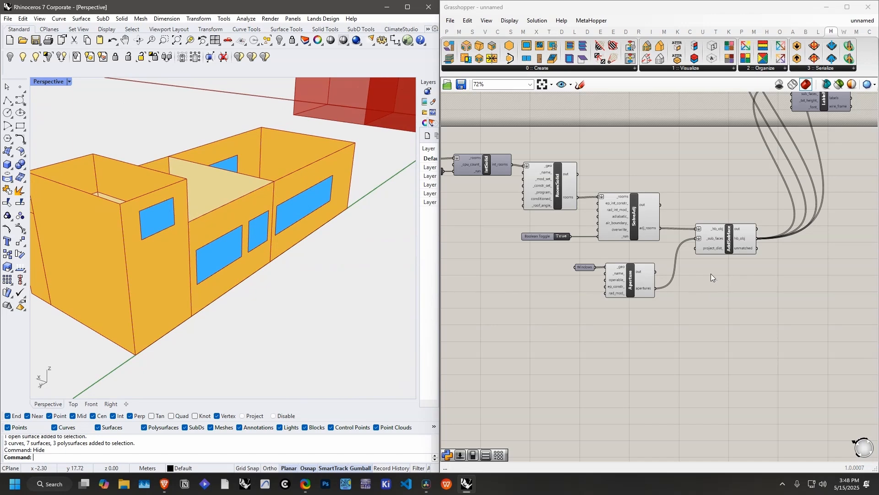
Step: Add an HB Extruded Border Shades component and connect AddSubface's hb_obj output to its _hb_objs input
right_drag(711, 276, 665, 252)
click(542, 68)
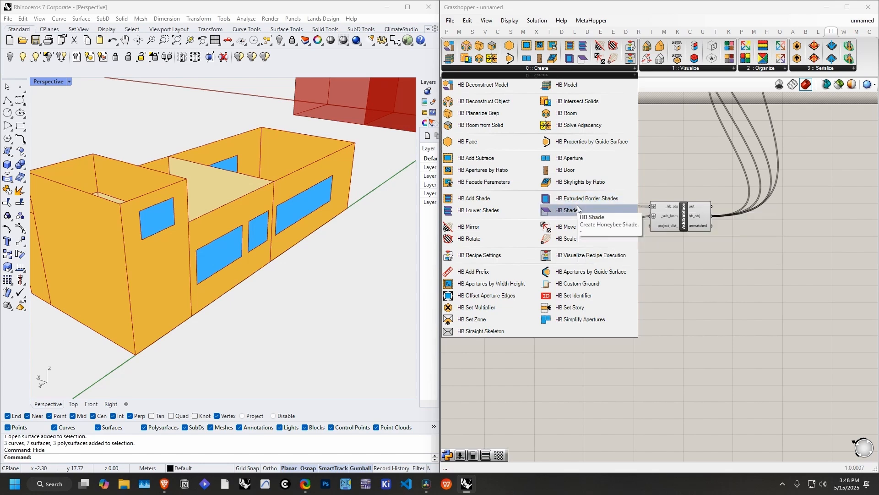
drag(578, 203, 758, 277)
scroll(758, 277, up, 3)
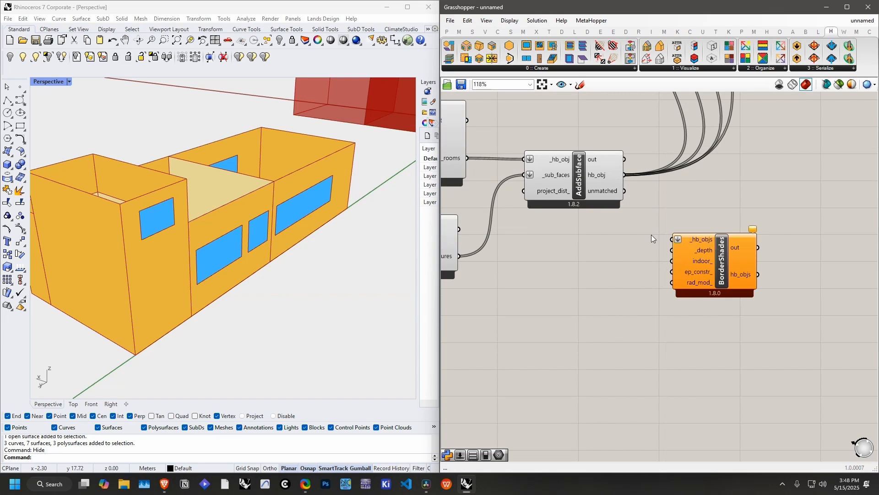
drag(656, 205, 673, 238)
right_drag(717, 215, 765, 208)
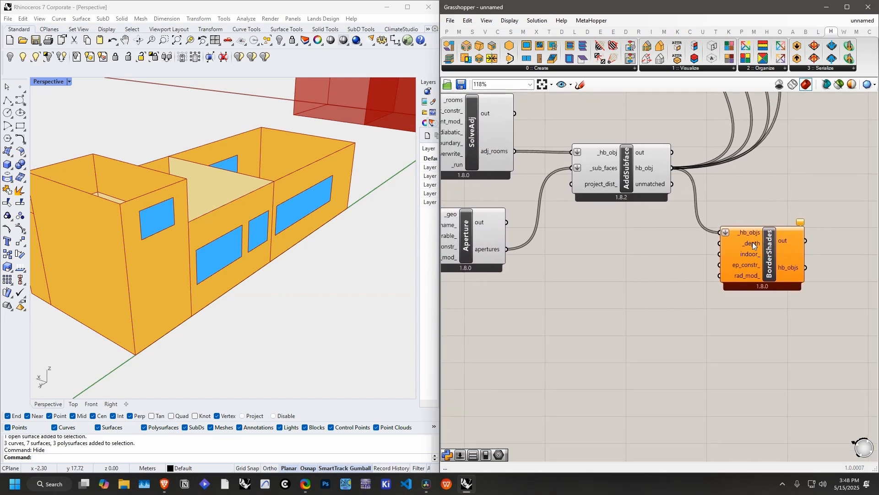
Step: Add a decimal Number Slider at 0.000 and connect it to BorderShades' _depth input
double_click(639, 282)
text(0..1.000)
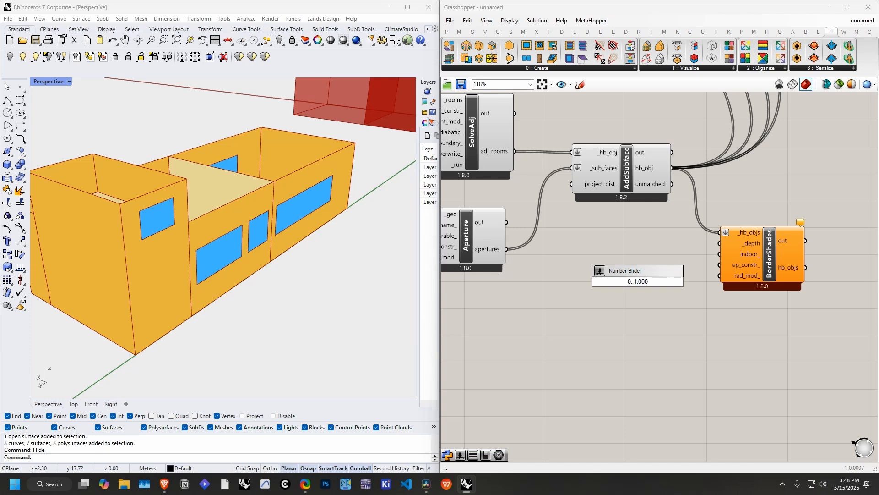
key(Return)
drag(694, 281, 720, 243)
Step: Reroute the visualization wires from AddSubface to BorderShades' hb_objs output and feed VizByType's roofs and outdoor_shades outputs into the Geometry parameter
right_drag(692, 158, 582, 183)
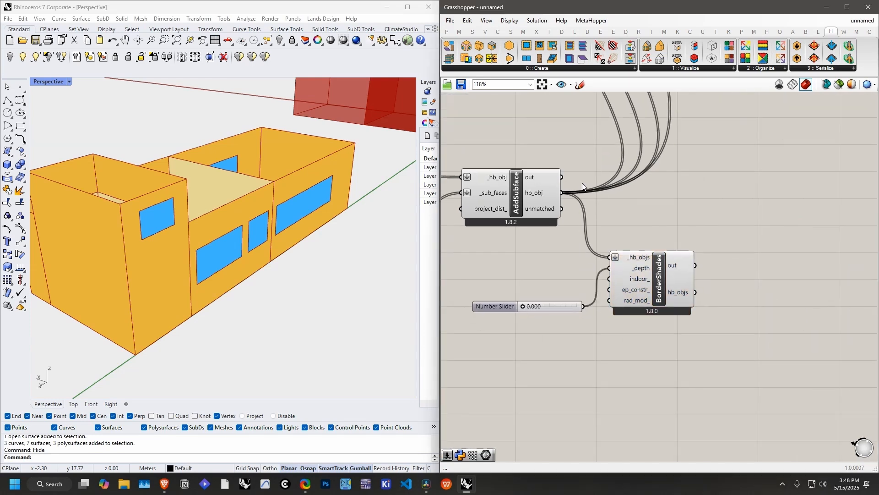
ctrl+shift+drag(562, 193, 610, 257)
scroll(687, 238, down, 6)
scroll(717, 132, up, 4)
right_click(718, 131)
click(730, 147)
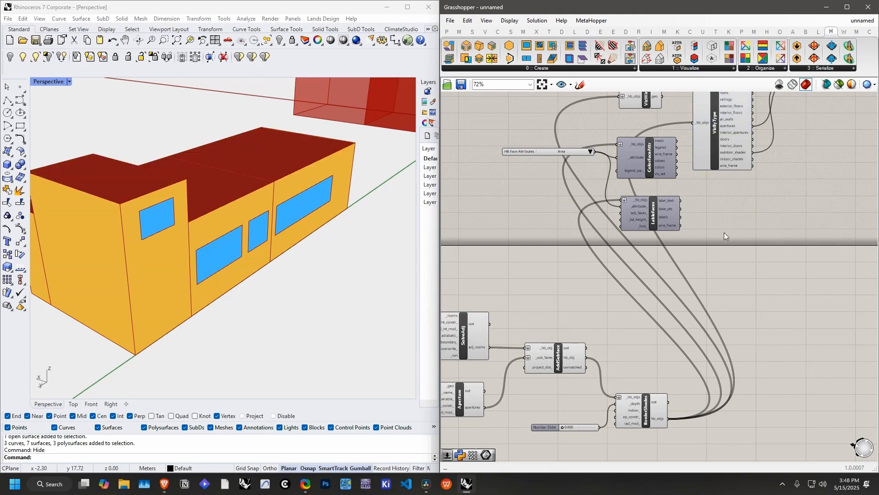
Step: Set the border shade depth slider to 0.145 and inspect the shades around the windows
scroll(725, 232, down, 2)
scroll(635, 360, up, 6)
drag(564, 381, 575, 382)
right_drag(202, 270, 358, 263)
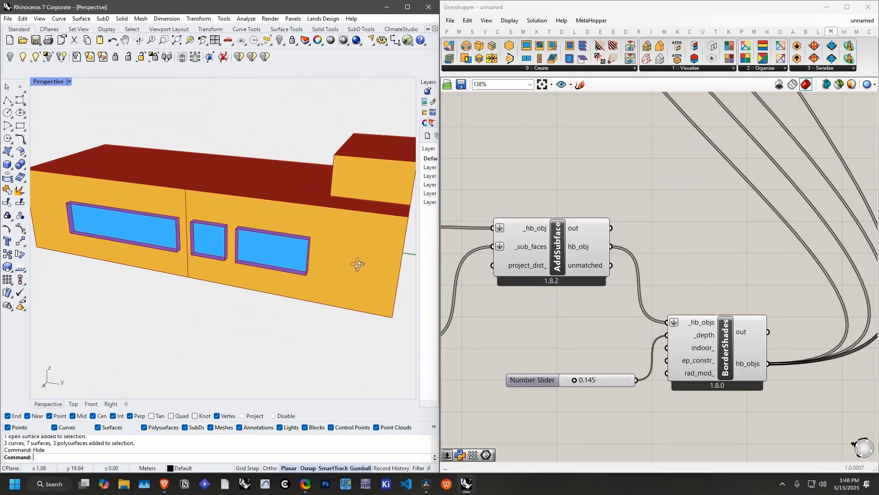
Step: Align BorderShades with AddSubface's hb_obj output, raise the depth slider above 0.145, and inspect the deeper window shades
drag(691, 348, 702, 272)
drag(574, 379, 583, 379)
scroll(710, 324, down, 1)
right_drag(709, 325, 647, 362)
right_drag(290, 264, 289, 263)
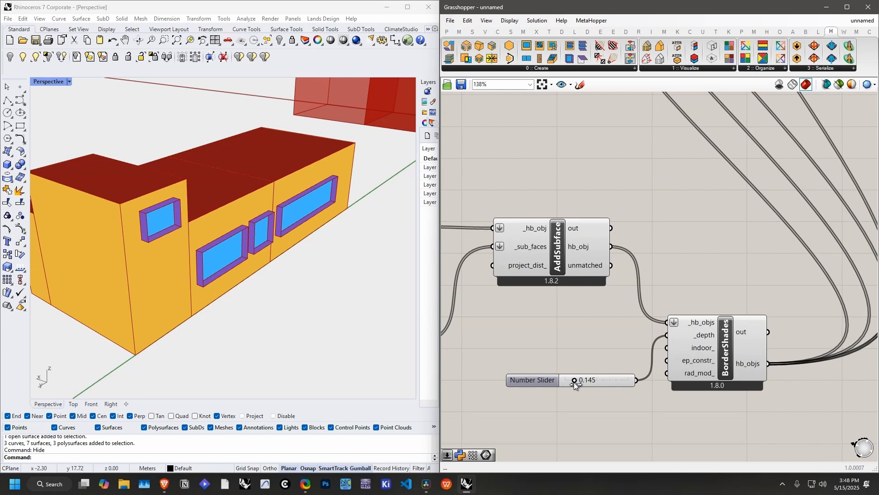
right_drag(293, 270, 364, 267)
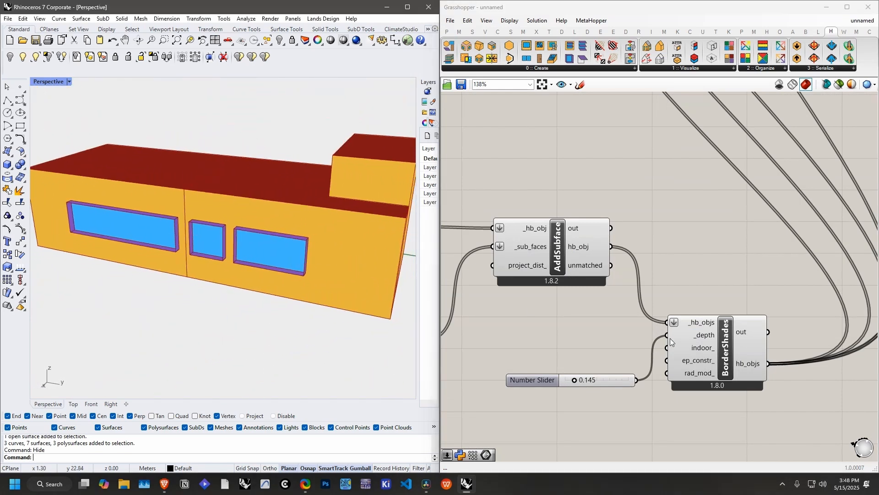
drag(691, 347, 703, 269)
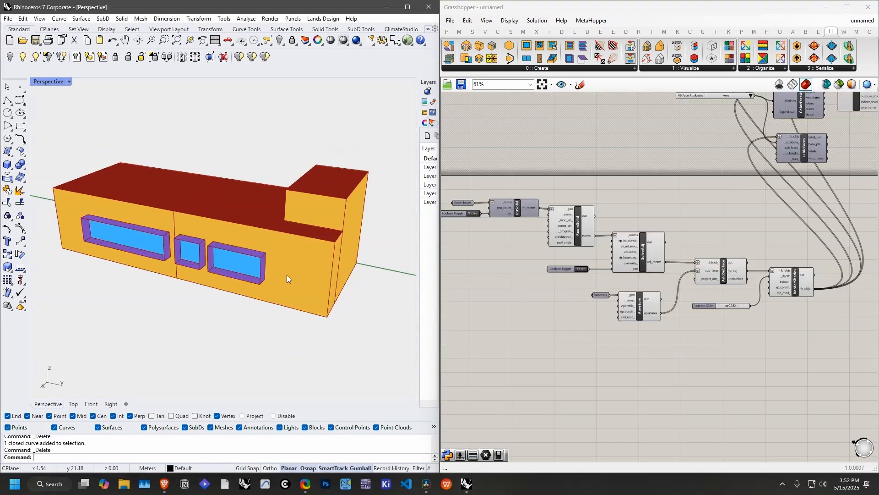
right_drag(289, 274, 262, 260)
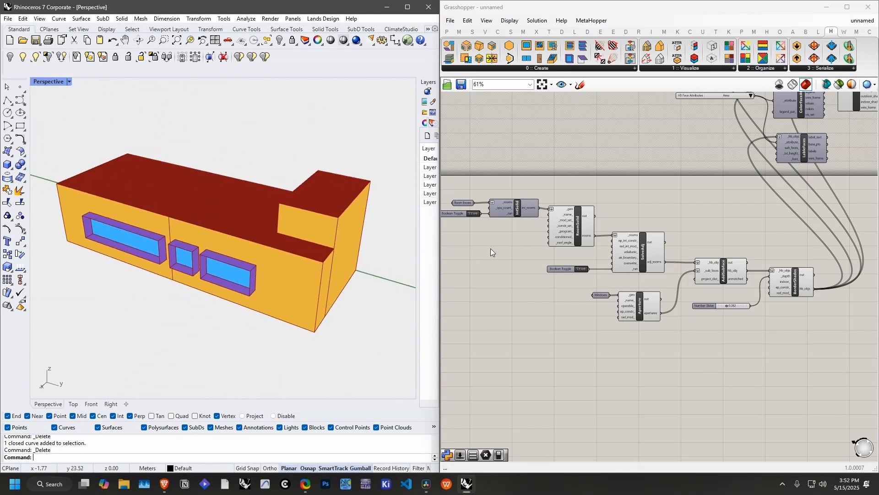
Step: Review the Room boxes parameter and the IntSolid component, examining the matching room geometry from the building's end
scroll(487, 237, up, 4)
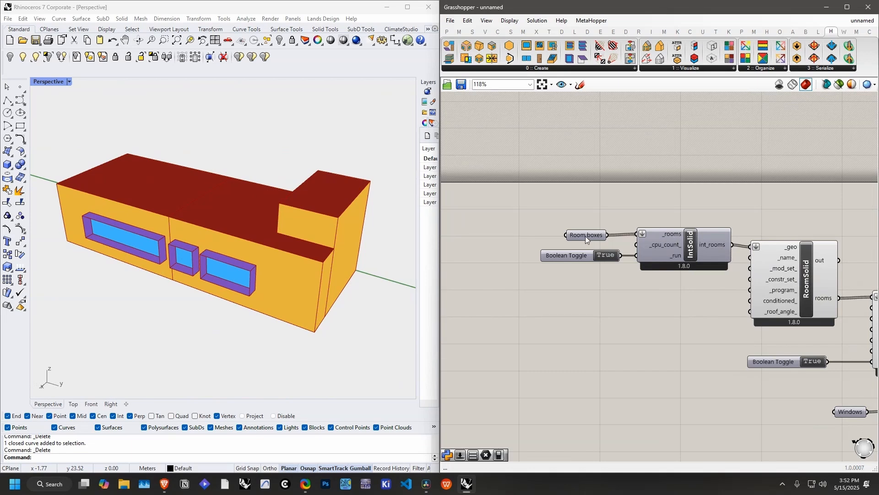
right_click(585, 236)
click(606, 252)
click(590, 236)
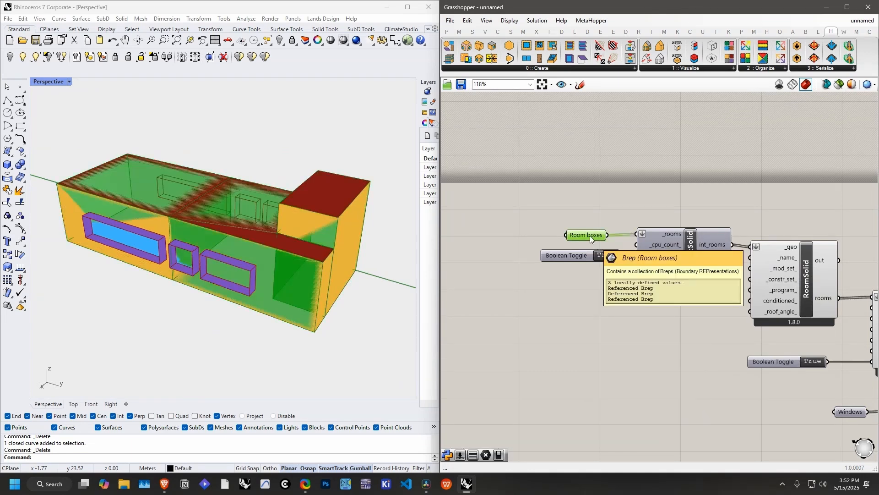
mouse_move(589, 236)
mouse_down()
mouse_move(581, 210)
mouse_move(586, 234)
mouse_up()
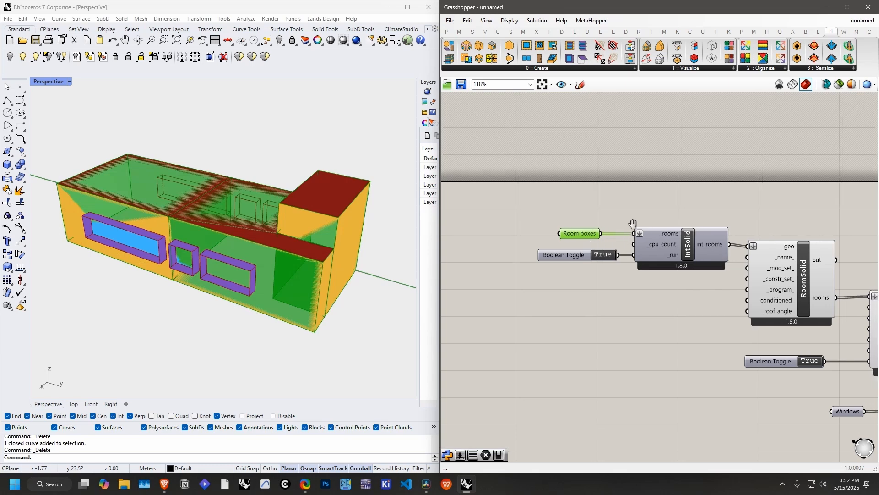
right_drag(678, 244, 609, 244)
click(621, 246)
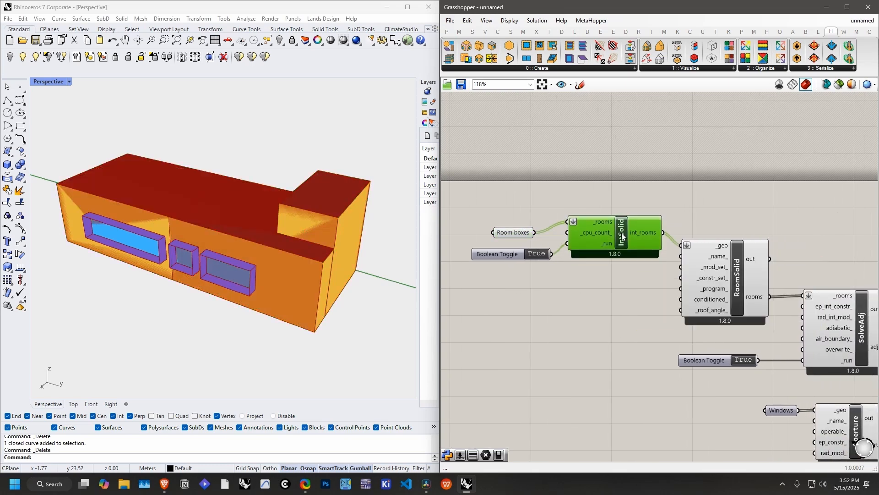
click(339, 242)
right_drag(340, 242, 277, 222)
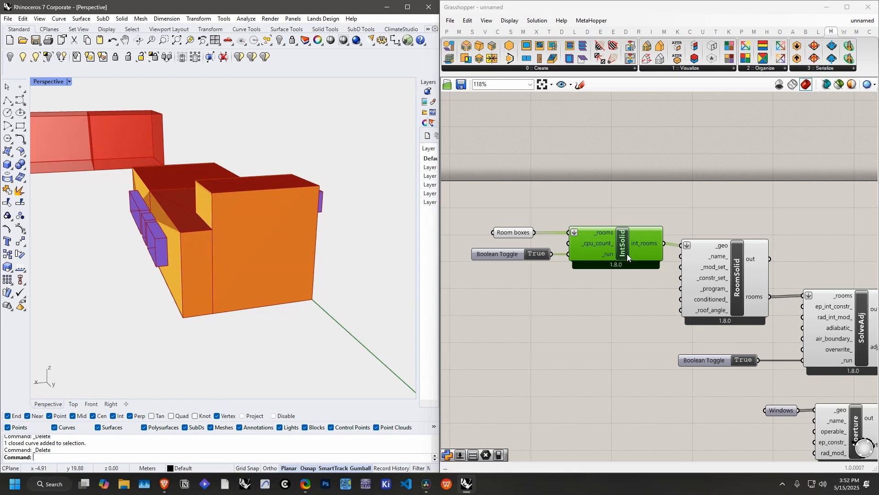
Step: Review the RoomSolid component's link from IntSolid and read the description of HB Room from Solid
right_drag(628, 254, 555, 259)
drag(626, 278, 629, 275)
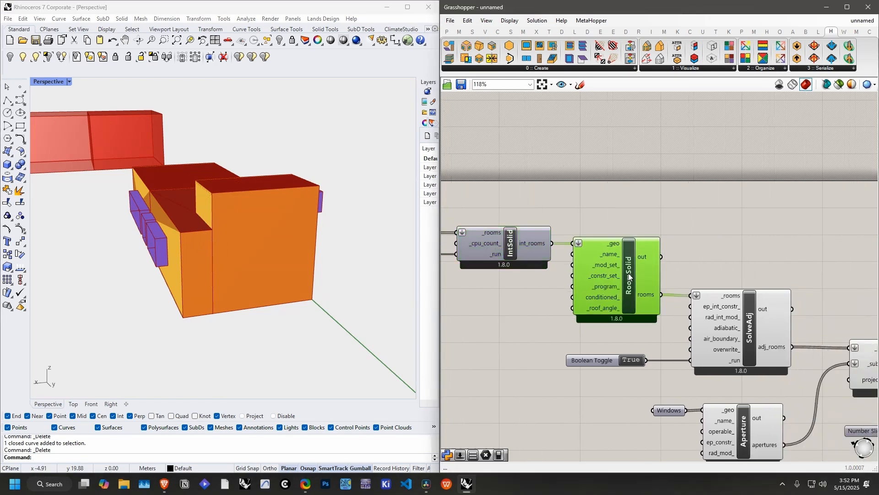
click(515, 255)
click(592, 221)
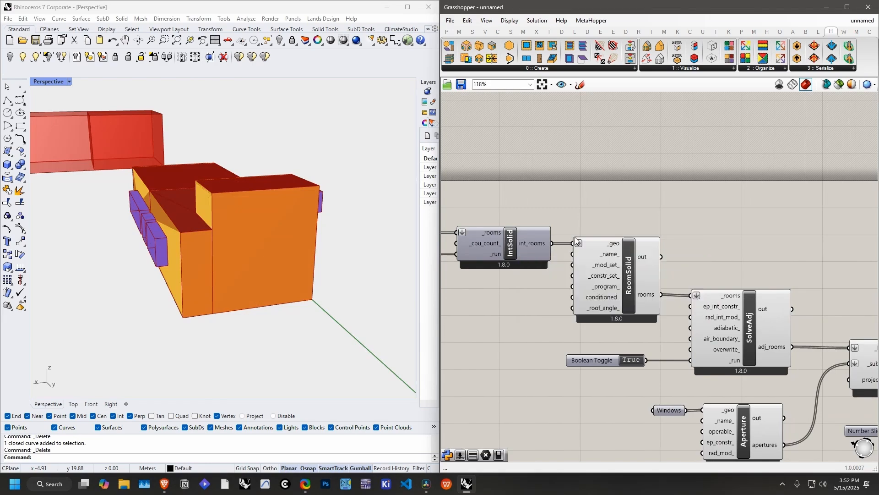
click(629, 271)
click(636, 234)
click(538, 68)
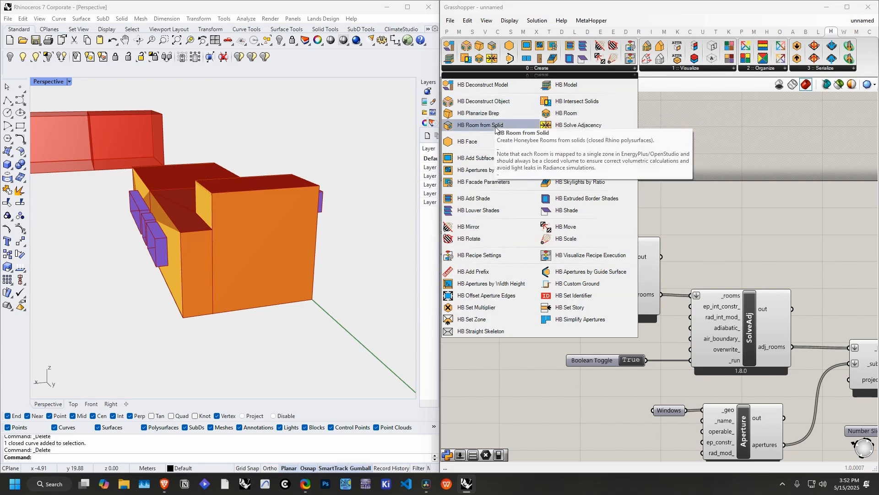
click(699, 229)
right_drag(699, 230, 643, 204)
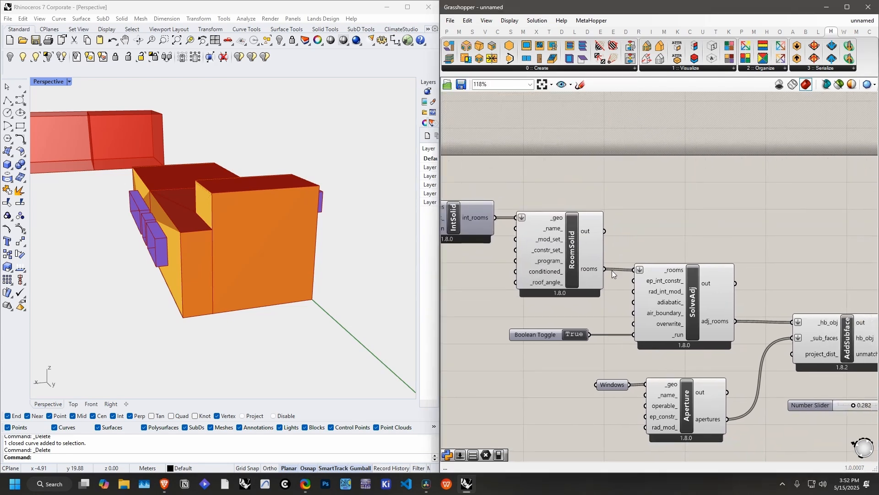
Step: Review the SolveAdj component with its run toggle and examine the rooms from the window side
right_drag(613, 273, 610, 250)
click(681, 273)
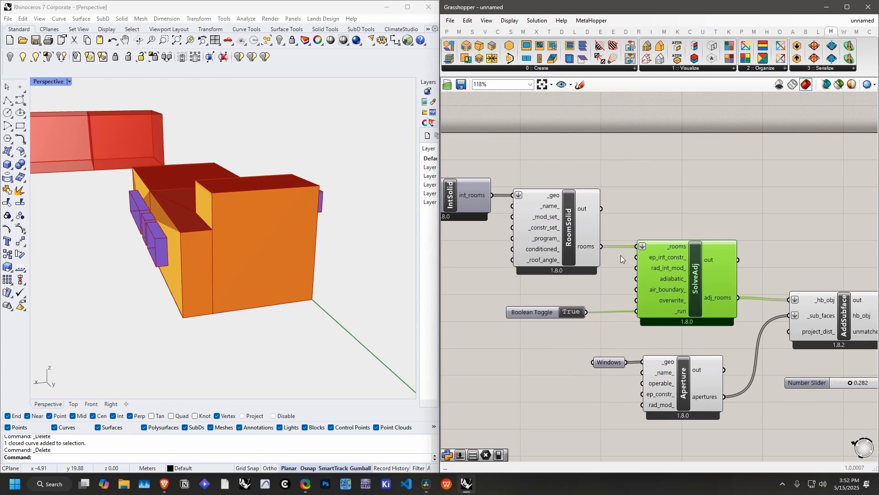
drag(696, 275, 695, 273)
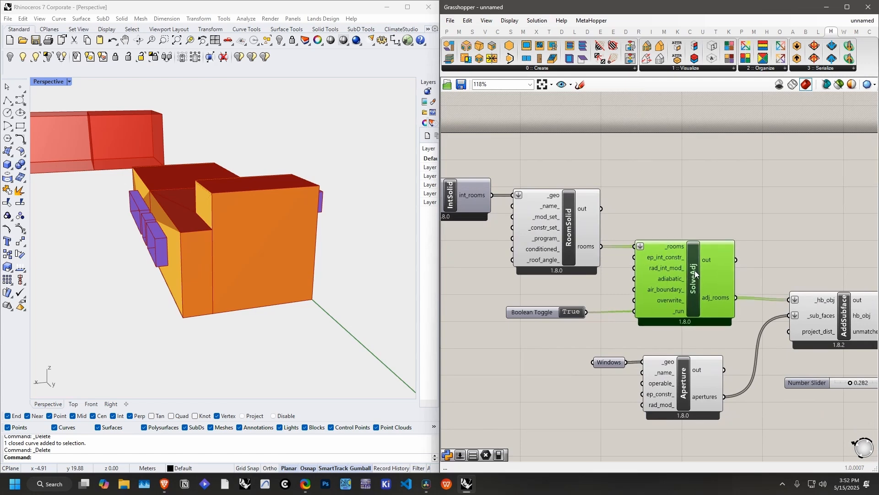
drag(556, 313, 568, 312)
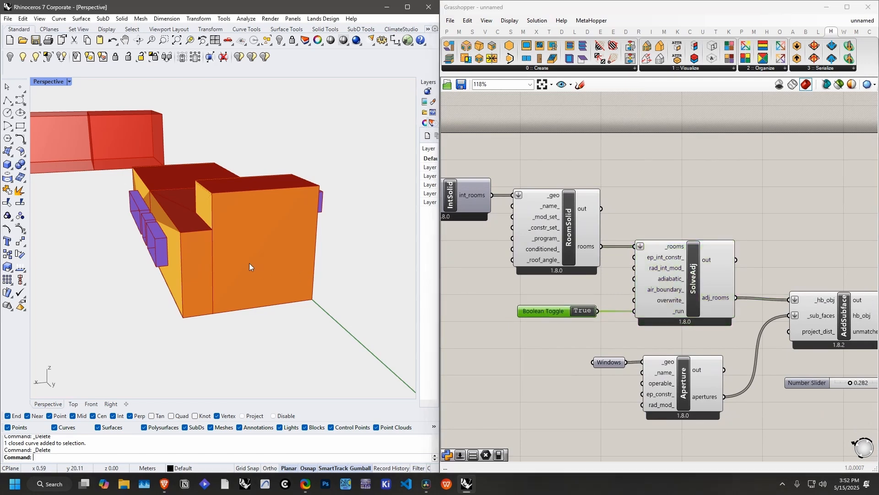
right_drag(249, 263, 357, 282)
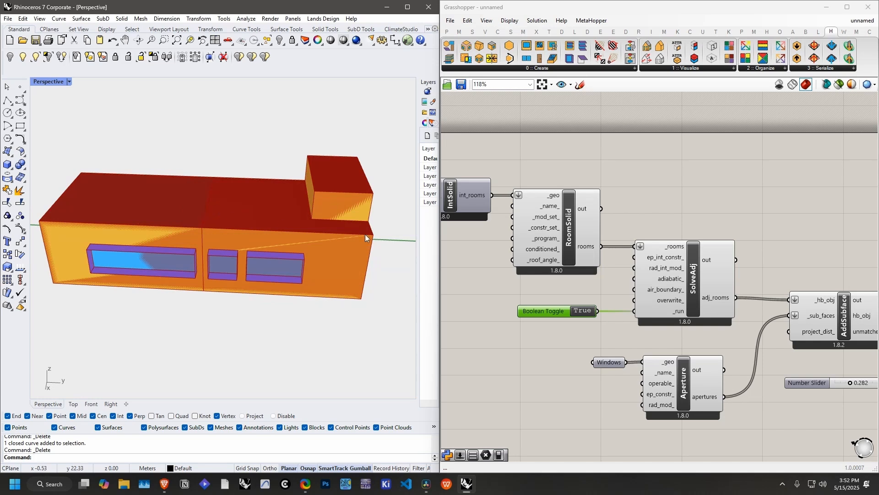
right_drag(696, 271, 734, 245)
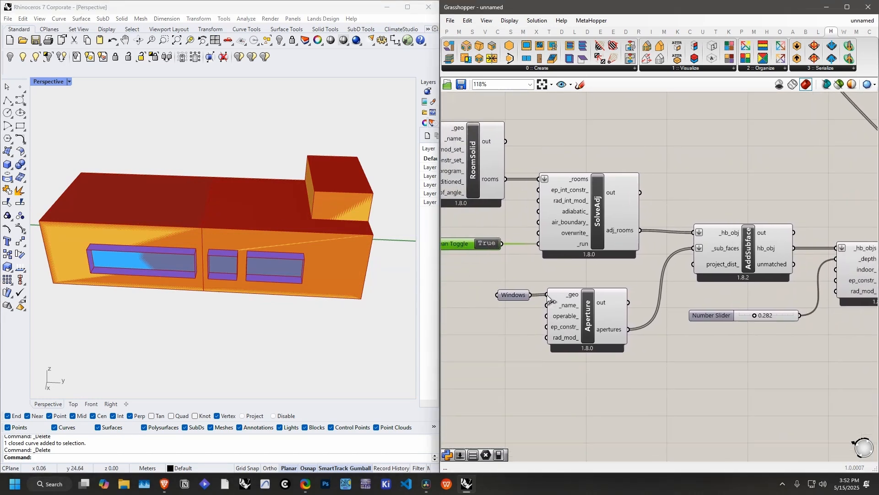
Step: Review the chain from Windows through Aperture and AddSubface to BorderShades, including SolveAdj's connection into AddSubface
click(512, 296)
drag(590, 314, 598, 312)
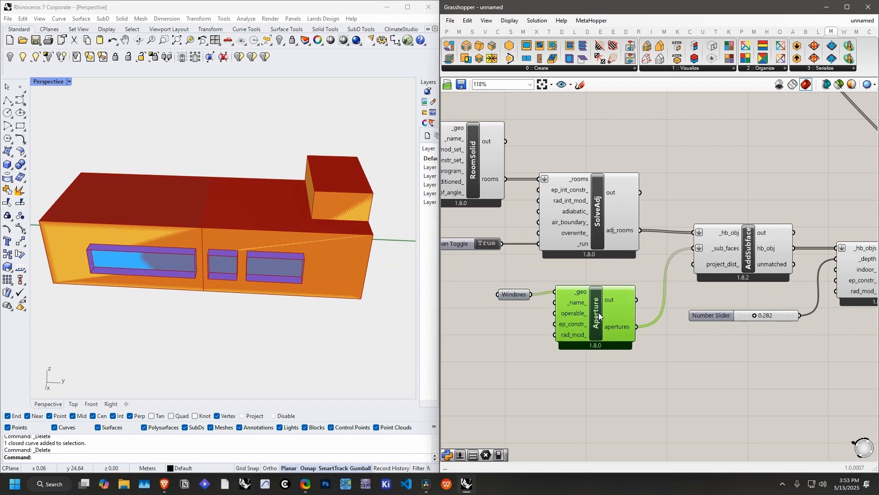
click(615, 279)
right_drag(615, 278, 591, 296)
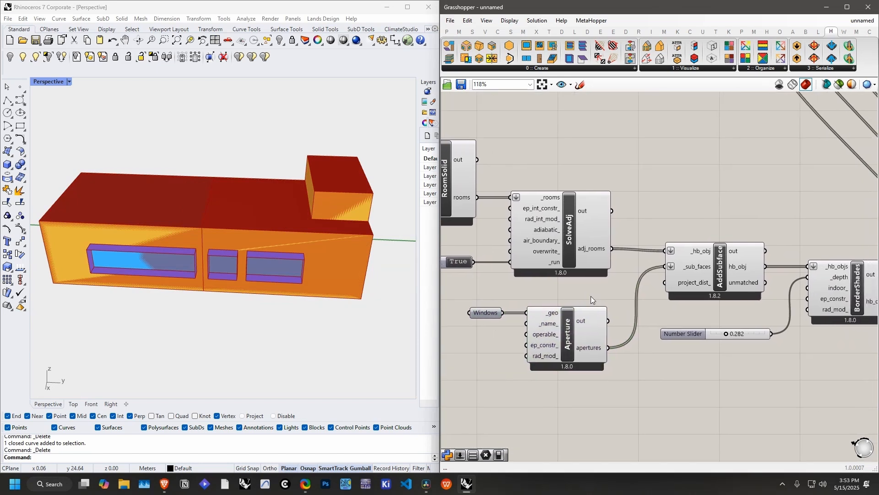
click(590, 313)
drag(723, 258, 725, 261)
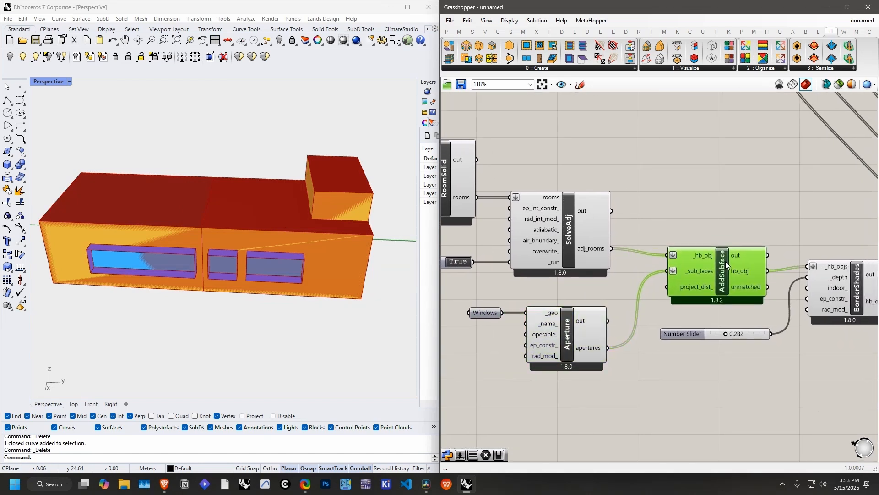
drag(579, 248, 583, 244)
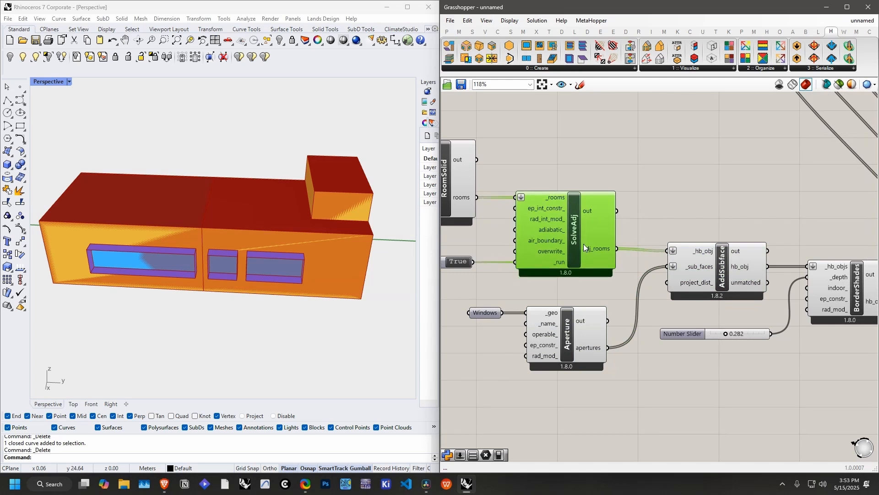
right_drag(690, 247, 537, 253)
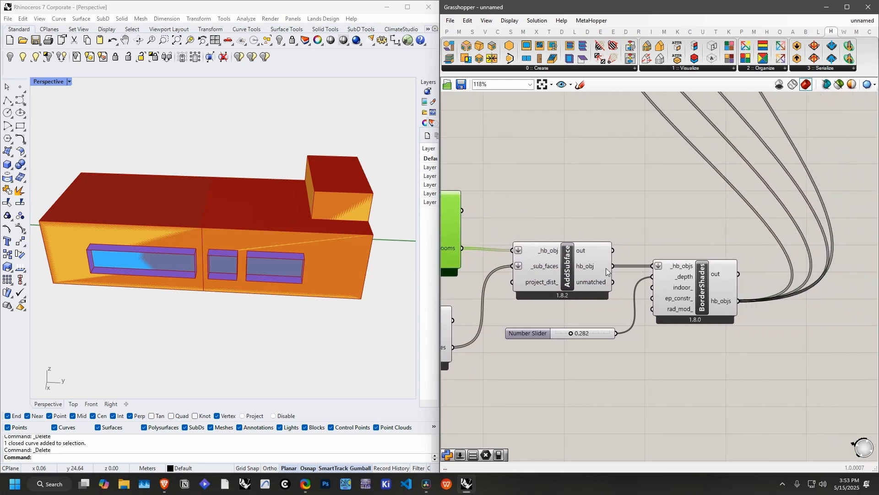
click(705, 291)
drag(705, 291, 704, 282)
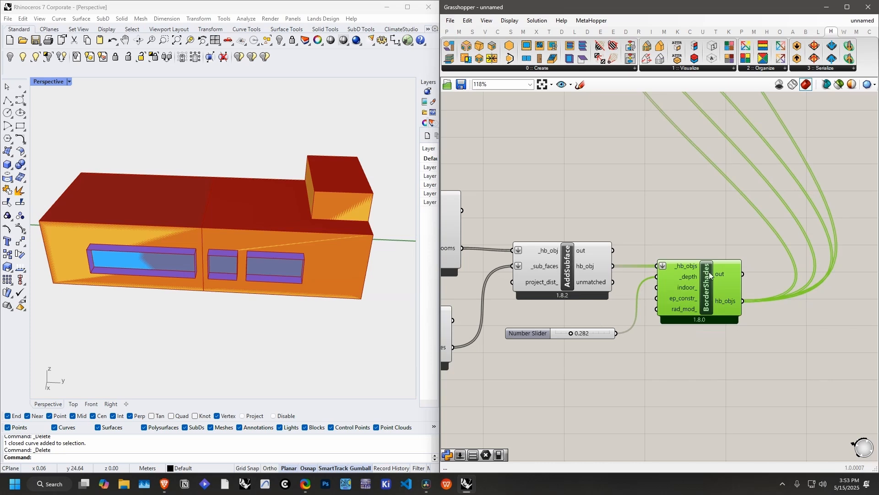
click(689, 237)
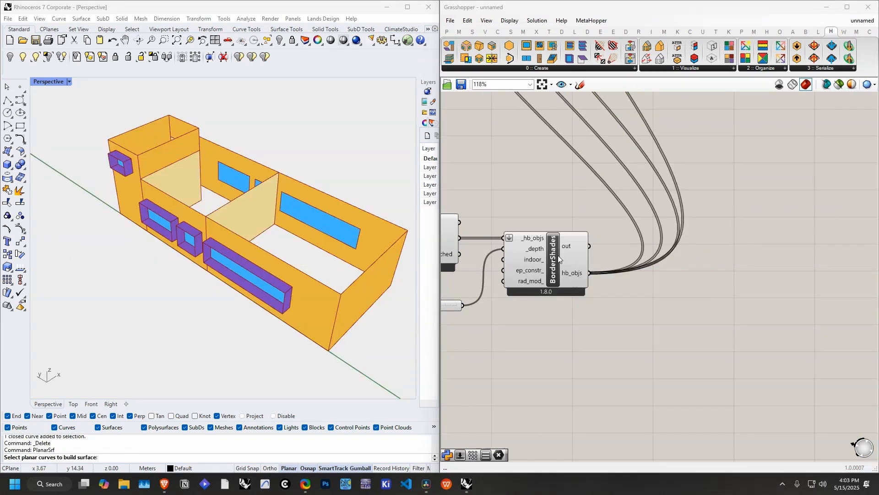
drag(558, 256, 567, 258)
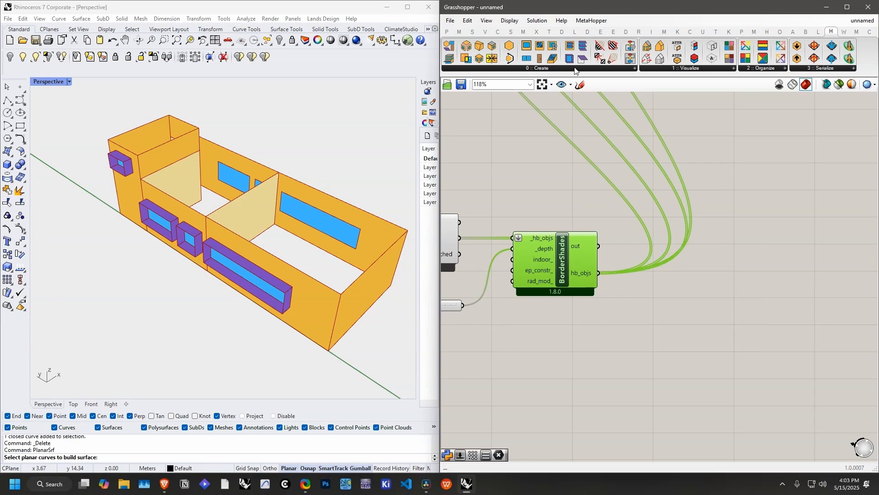
Step: Add an HB Model component beside BorderShades and connect BorderShades' hb_objs output to its rooms_ input
click(548, 68)
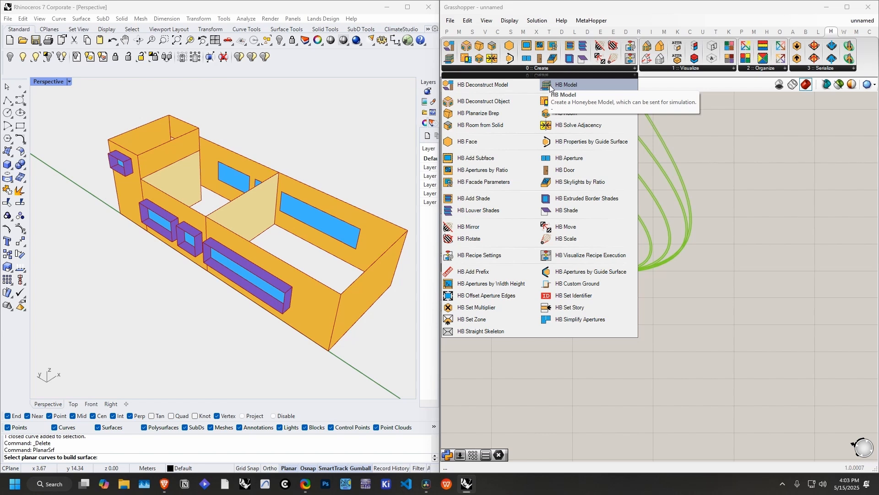
drag(550, 87, 722, 317)
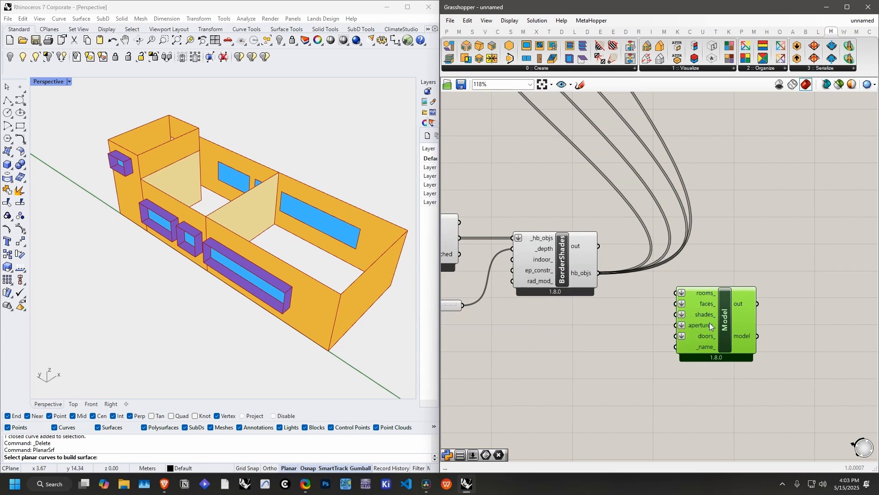
click(597, 306)
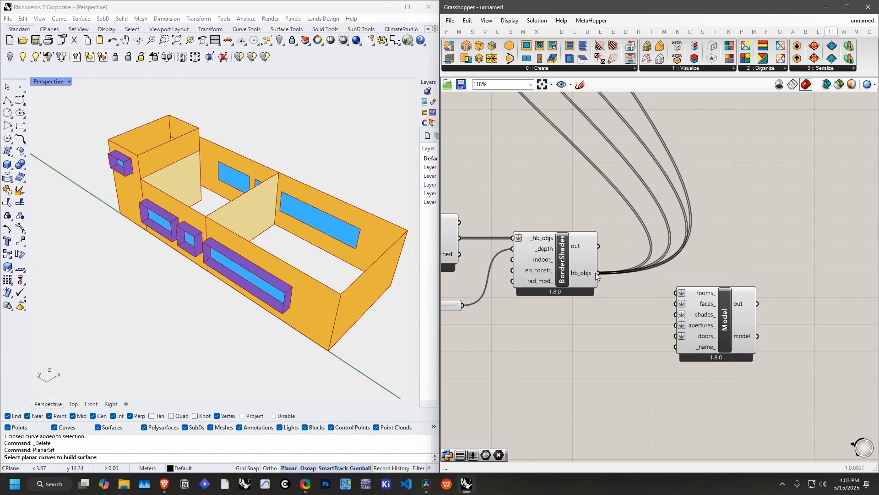
drag(597, 273, 677, 294)
drag(730, 311, 696, 311)
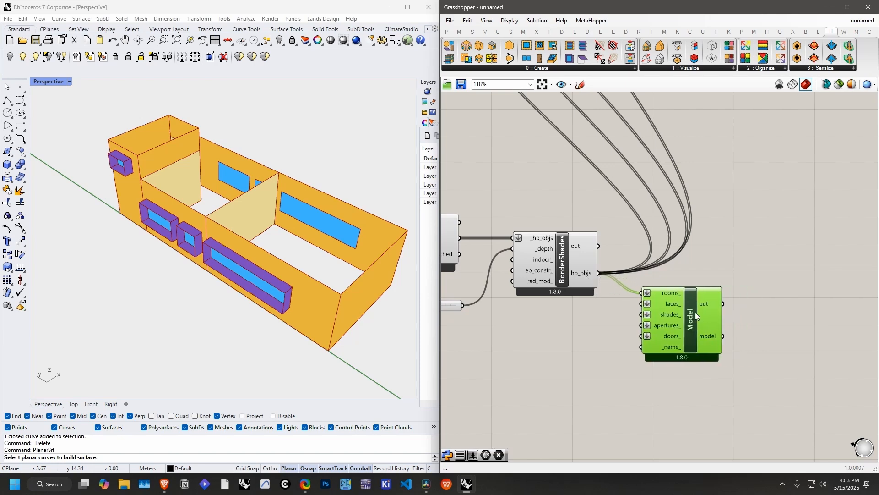
click(782, 295)
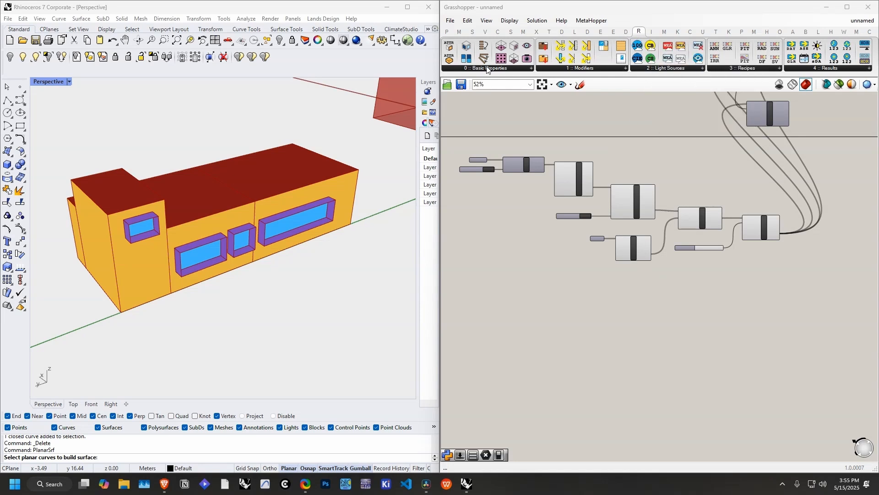
Step: Look through the Honeybee Radiance components for basic properties, modifiers, light sources and recipes
click(502, 69)
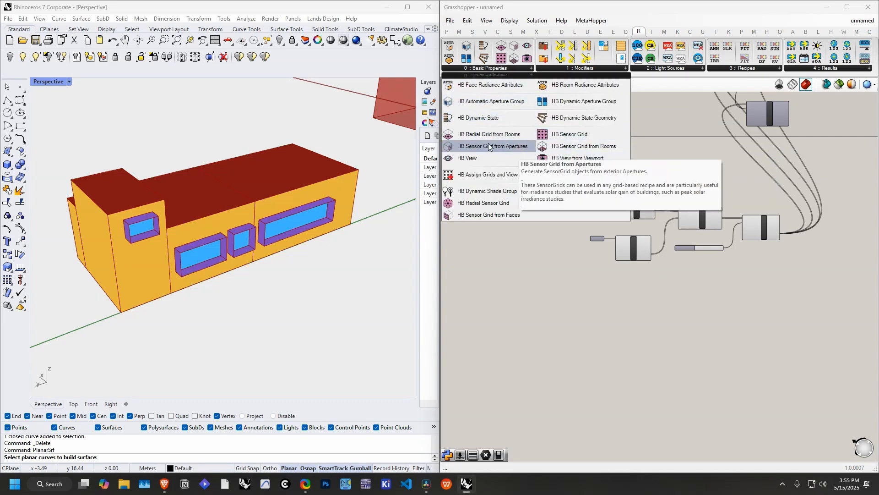
click(589, 69)
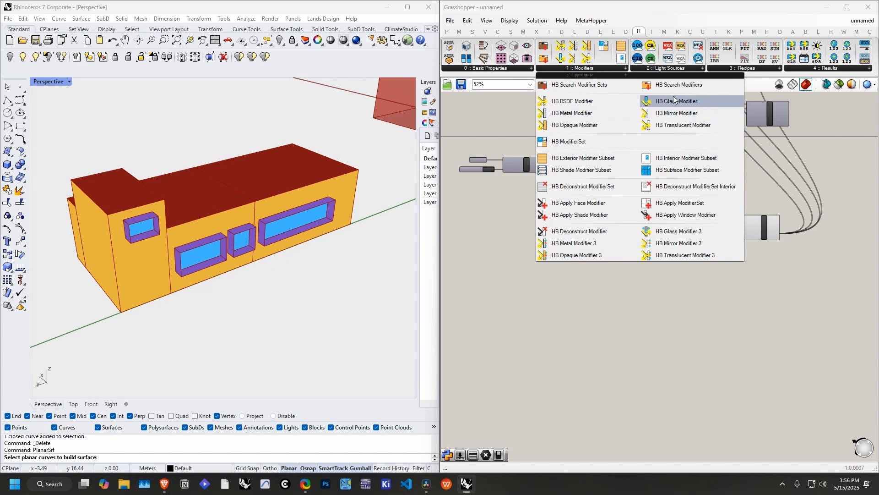
click(672, 68)
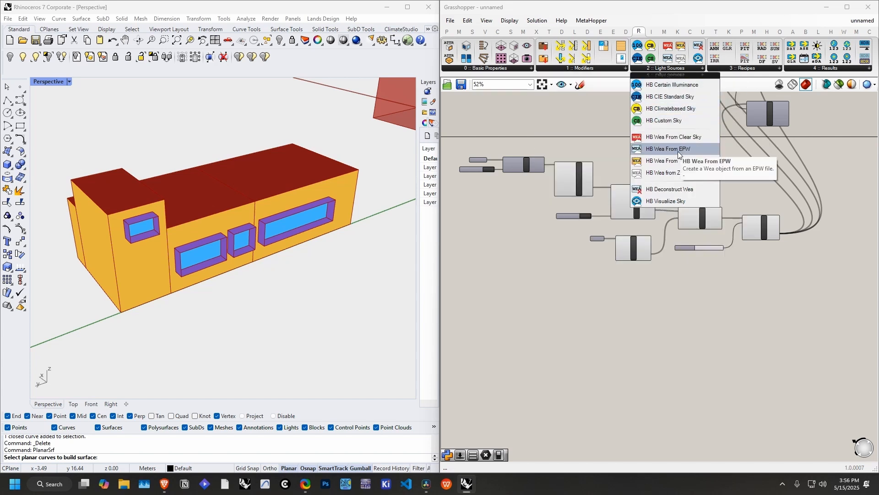
click(742, 68)
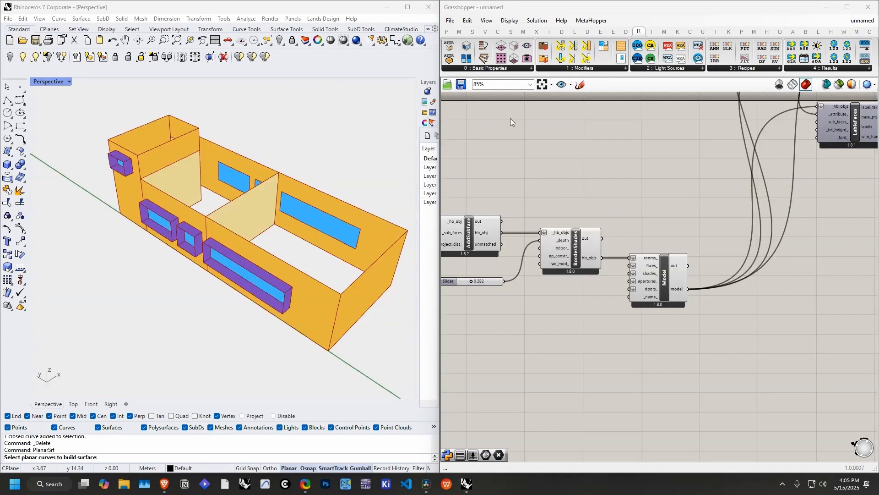
Step: Add an HB Sensor Grid from Rooms component and connect the Model component's model output to its _rooms input
click(503, 69)
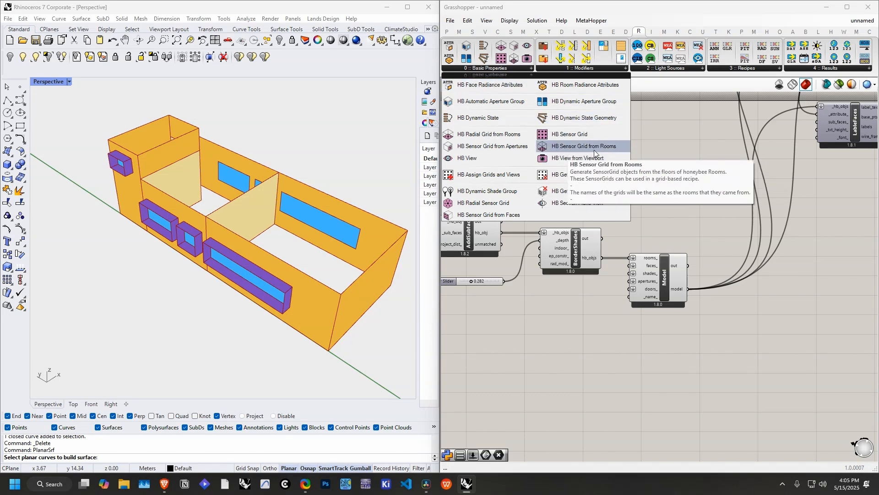
drag(612, 150, 669, 182)
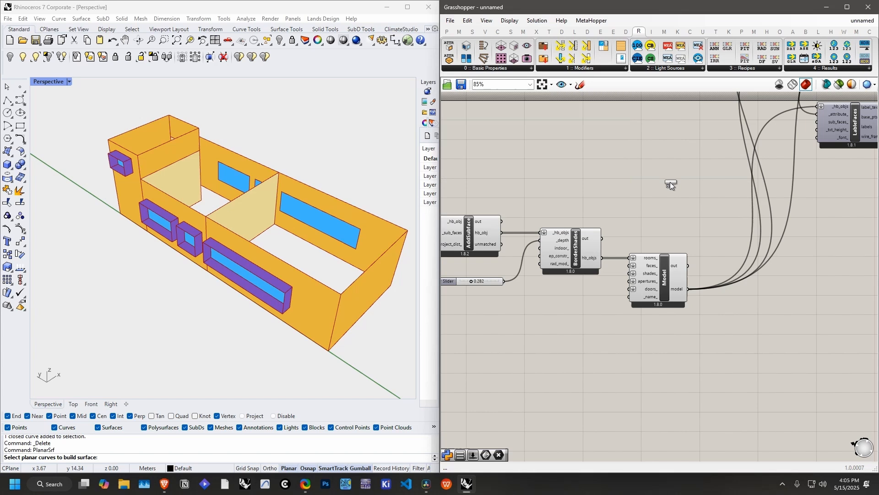
click(778, 325)
right_drag(737, 322, 623, 323)
drag(673, 326, 688, 311)
click(635, 331)
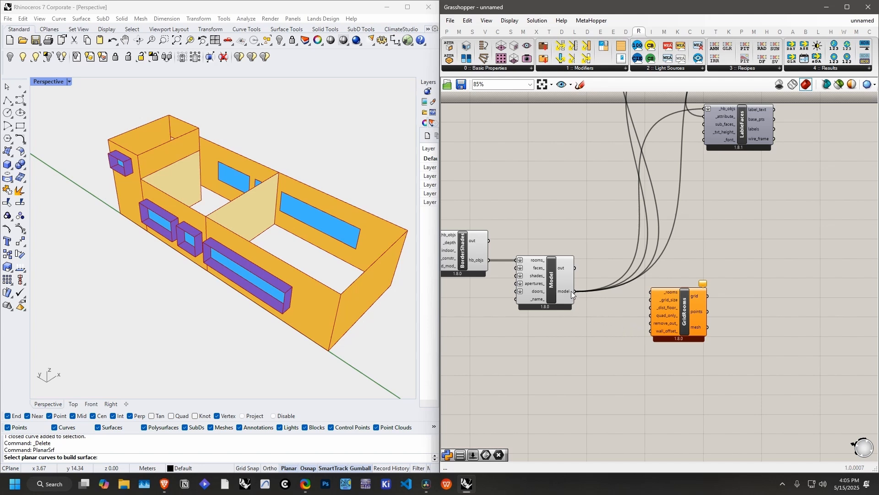
drag(572, 291, 673, 313)
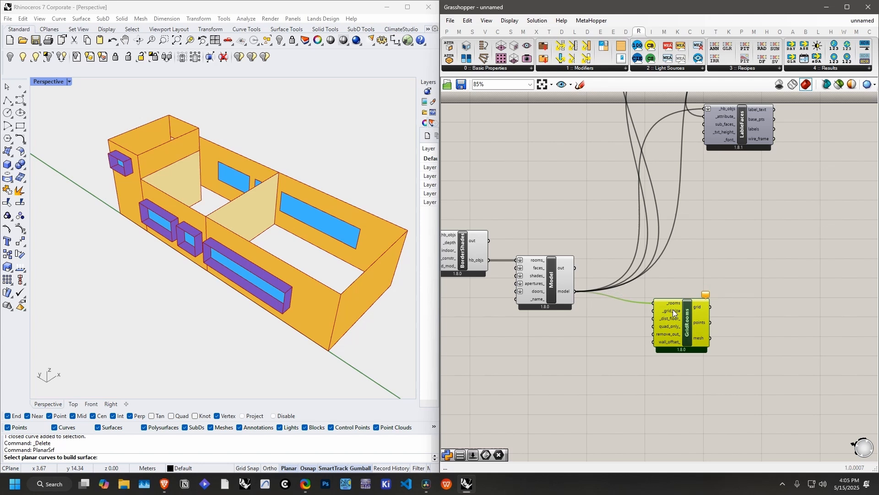
Step: Add a Number Slider ranging from 0.1 to 2 and connect it to GridRooms' _grid_size input
click(584, 348)
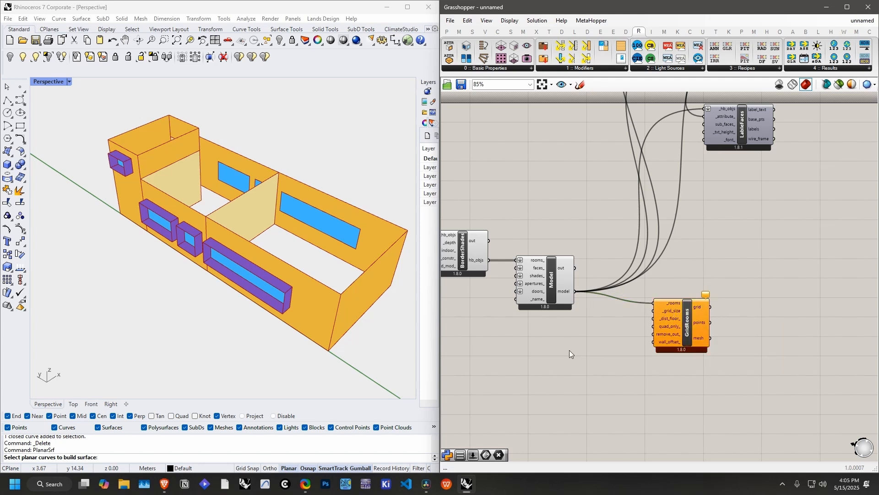
double_click(570, 349)
text(.)
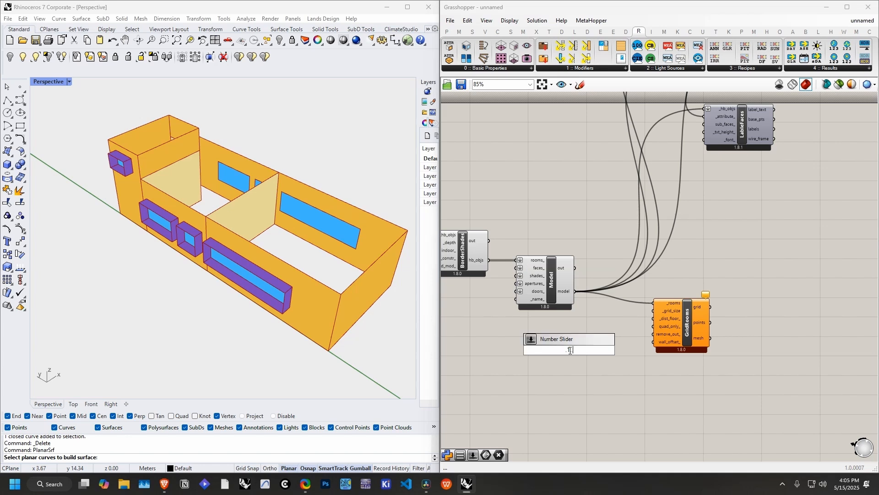
text(1..2.0)
key(Return)
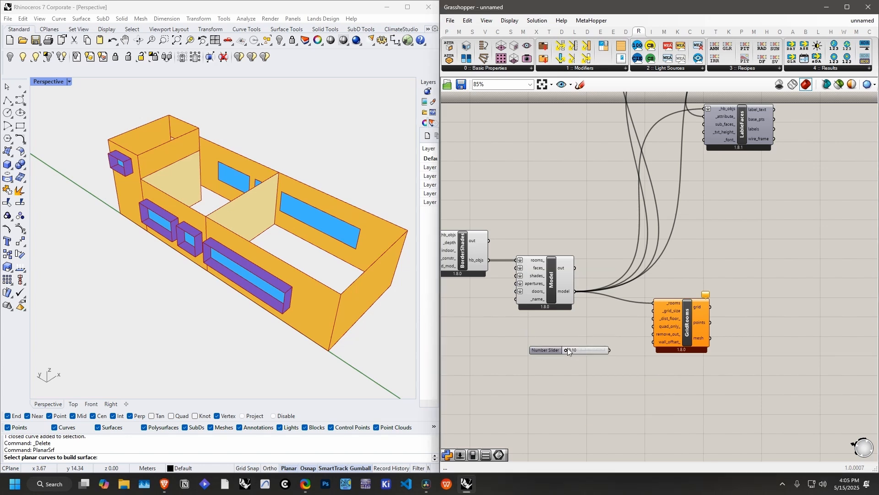
drag(570, 350, 653, 311)
Step: Set the grid size slider to 0.42 and inspect the sensor points on the room floors
right_drag(720, 309, 688, 312)
right_drag(367, 269, 374, 315)
drag(553, 355, 547, 355)
right_drag(351, 306, 206, 316)
click(522, 293)
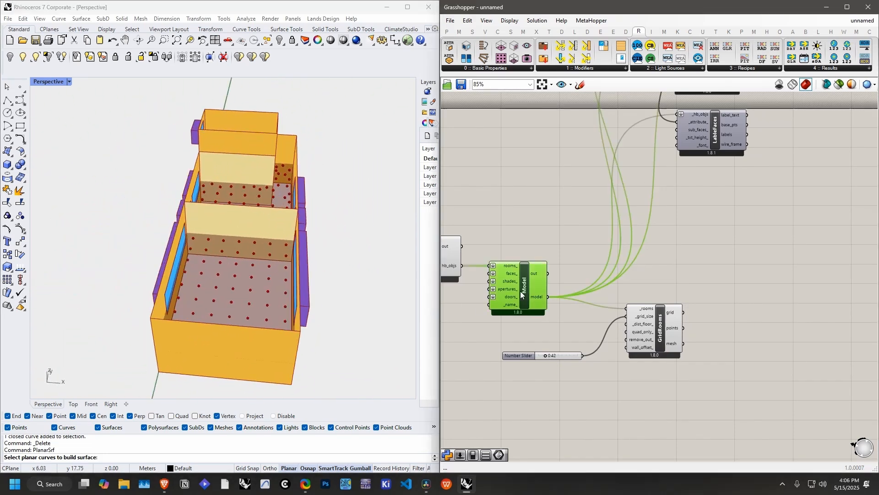
click(708, 260)
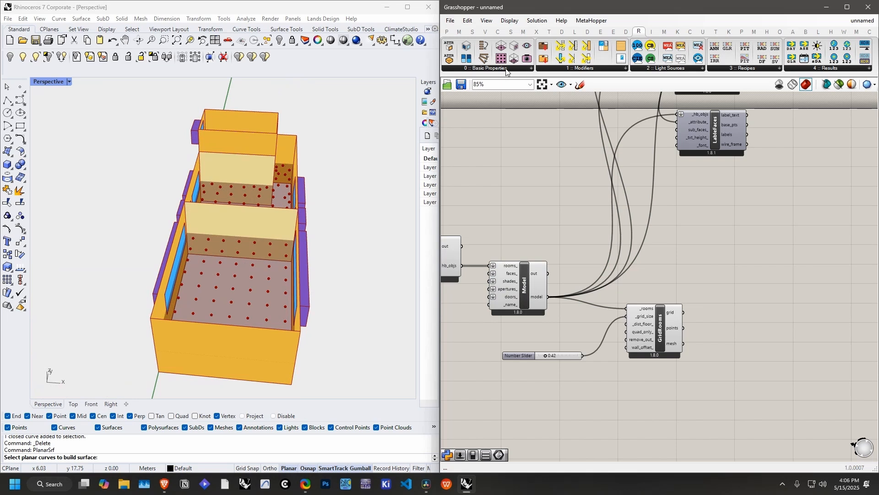
Step: Add an HB Assign Grids and Views component beyond GridRooms
click(528, 69)
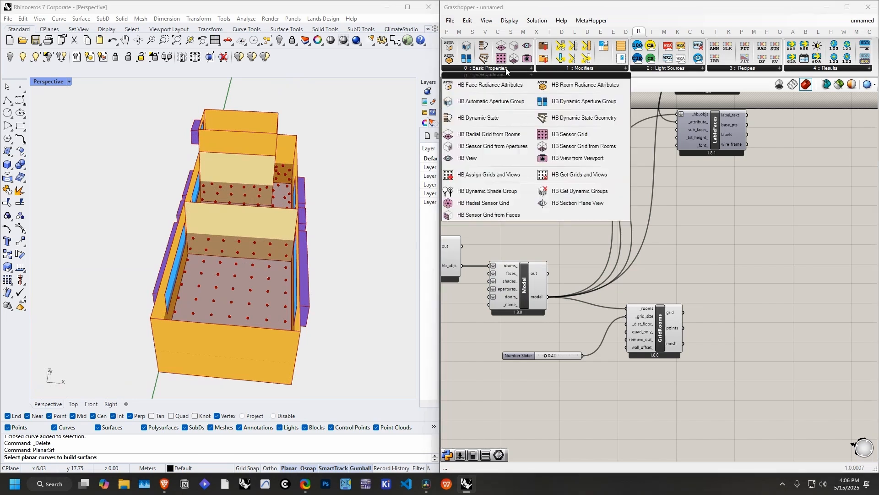
click(489, 177)
click(798, 282)
right_drag(750, 302, 742, 280)
drag(800, 264, 789, 281)
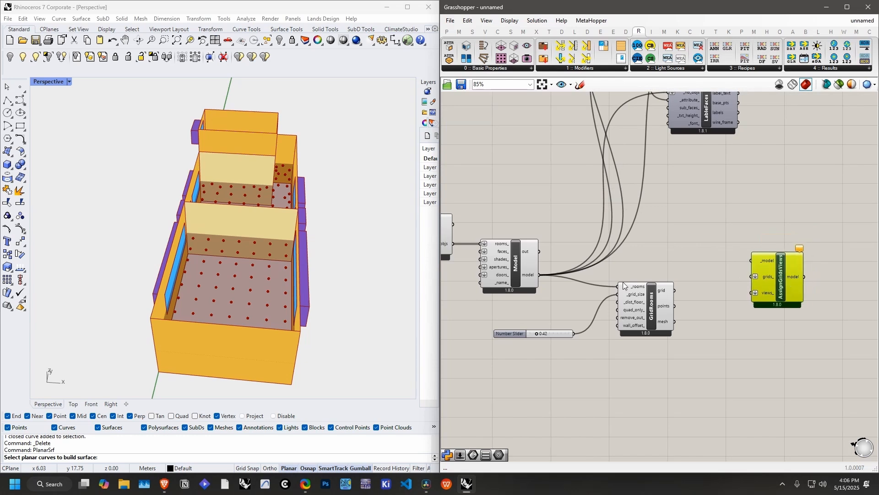
Step: Connect Model's model output to AssignGridsViews' _model input and GridRooms' grid output to its grids_ input
drag(612, 264, 752, 257)
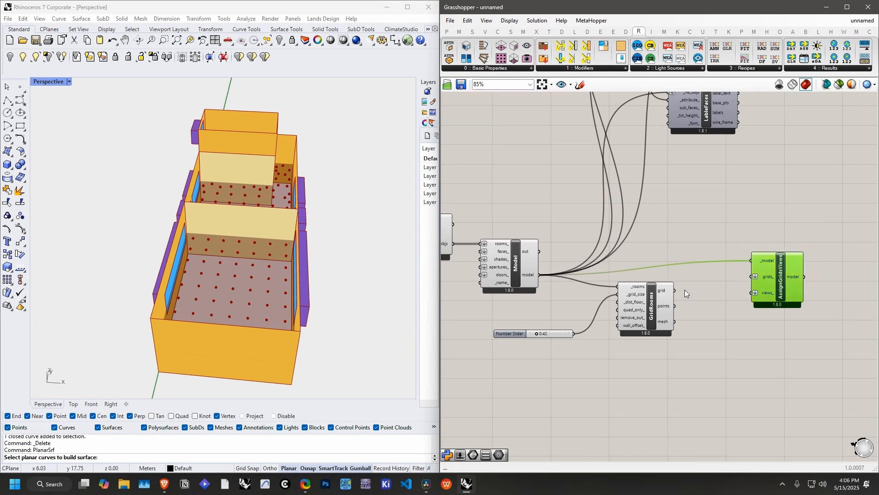
drag(675, 290, 734, 289)
click(775, 284)
right_drag(775, 284, 632, 273)
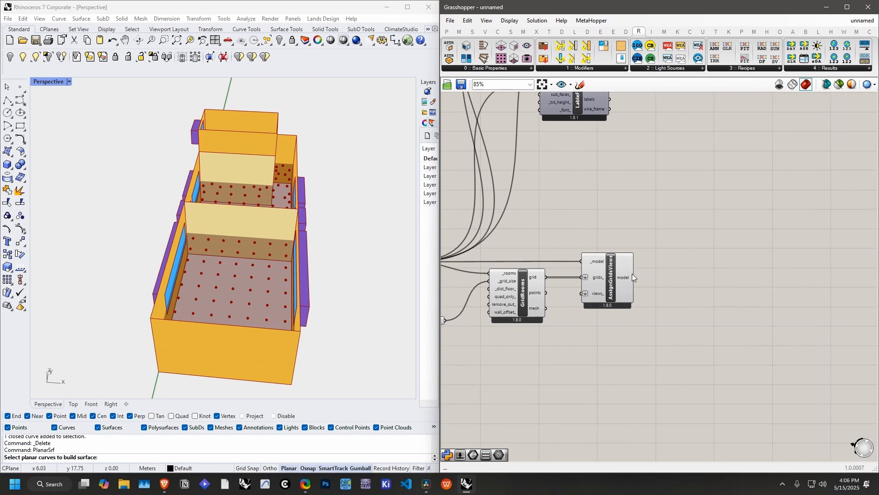
mouse_move(620, 278)
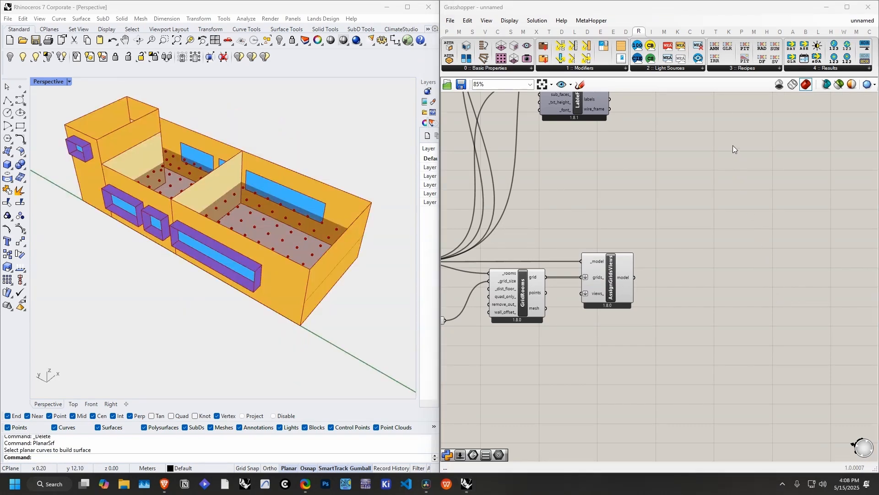
Step: Add an HB Annual Daylight recipe component beyond AssignGridsViews
click(750, 69)
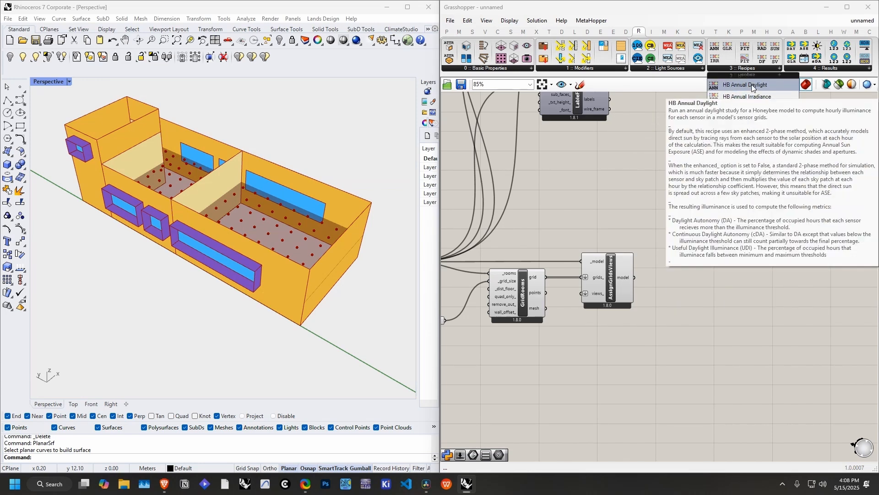
drag(751, 84, 727, 285)
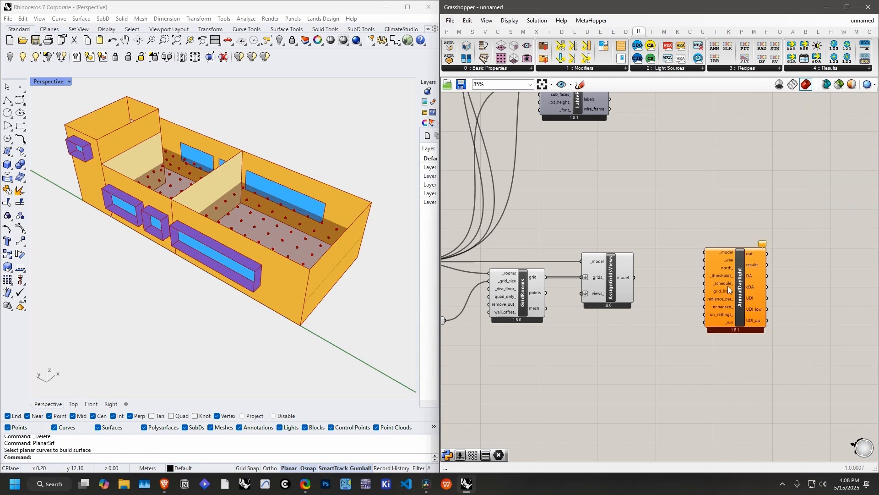
right_drag(728, 286, 748, 203)
click(768, 215)
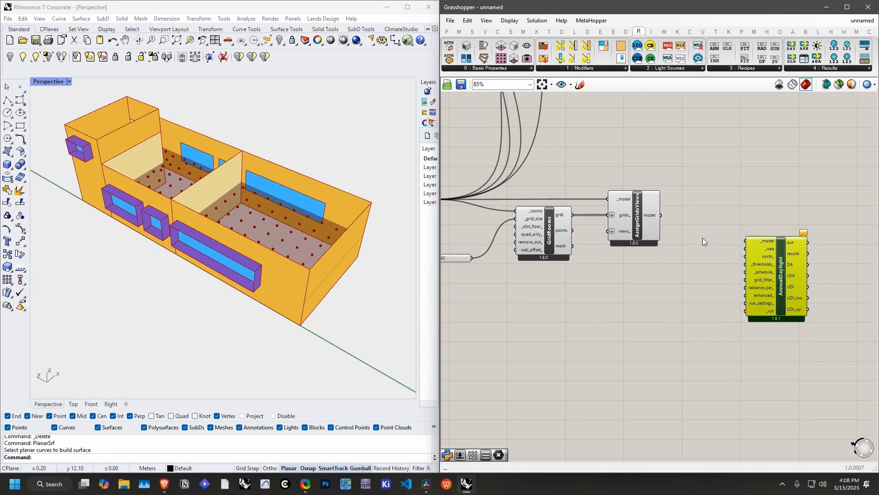
Step: Connect AssignGridsViews' model output to AnnualDaylight's _model input and check what its _wea input requires
scroll(648, 217, up, 2)
mouse_move(763, 232)
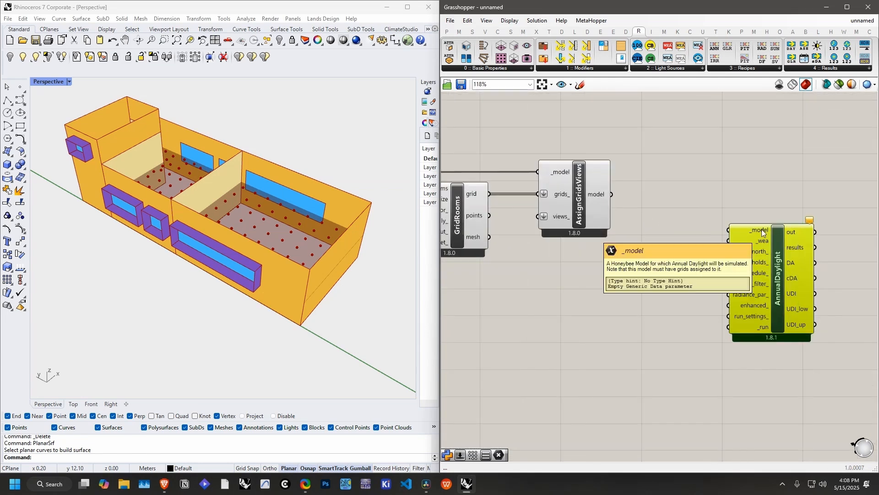
drag(581, 195, 790, 241)
click(642, 184)
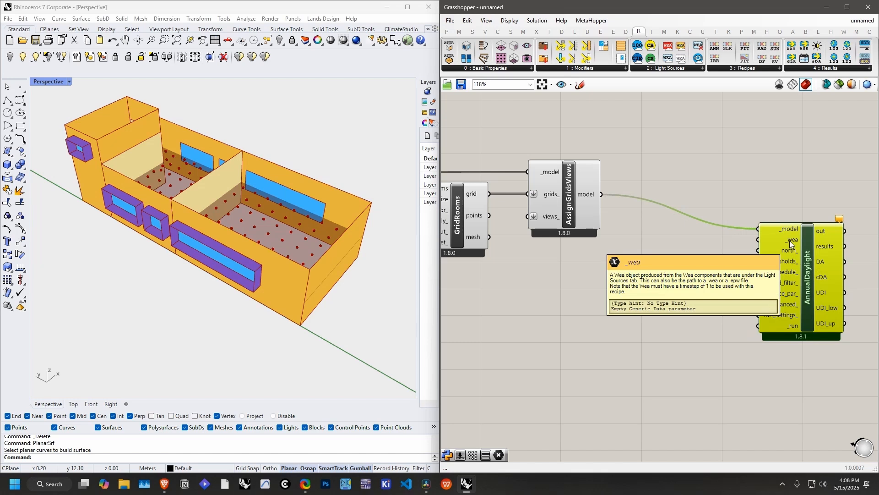
click(754, 180)
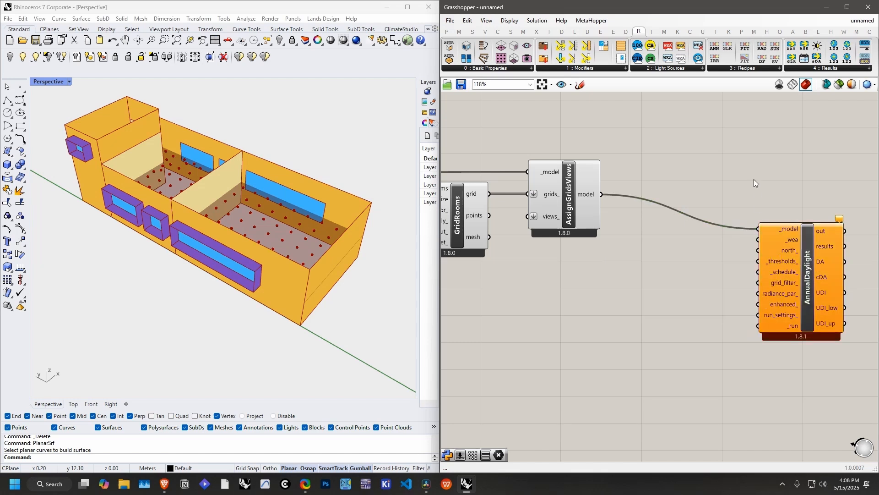
Step: Add an HB Wea From EPW component and connect its wea output to AnnualDaylight's _wea input
click(675, 69)
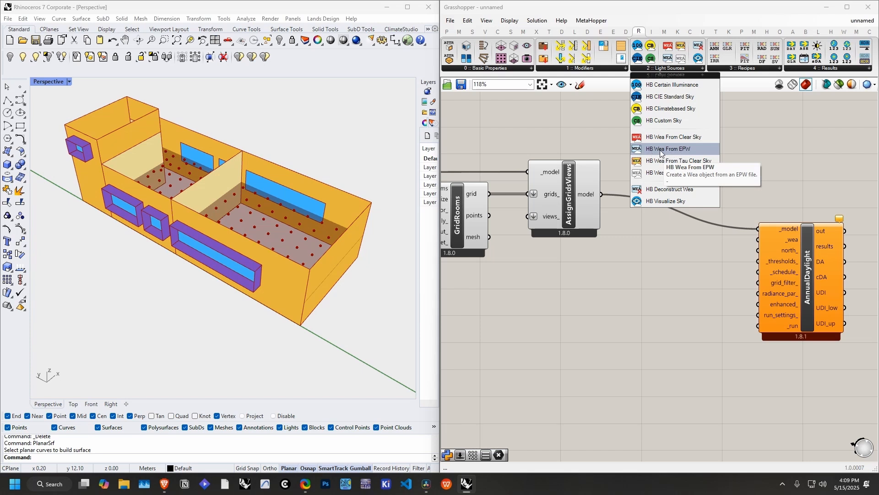
drag(670, 150, 758, 239)
drag(689, 319, 686, 328)
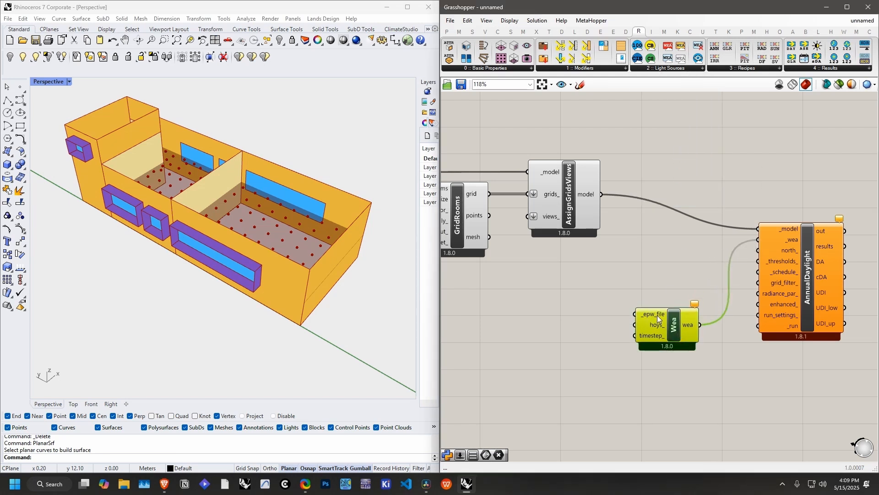
Step: Add a File Path parameter pointing to BGD_DH_Dhaka-Shahjalal.Intl.AP.419220_TMYx.epw and connect it to Wea's _epw_file input
double_click(575, 320)
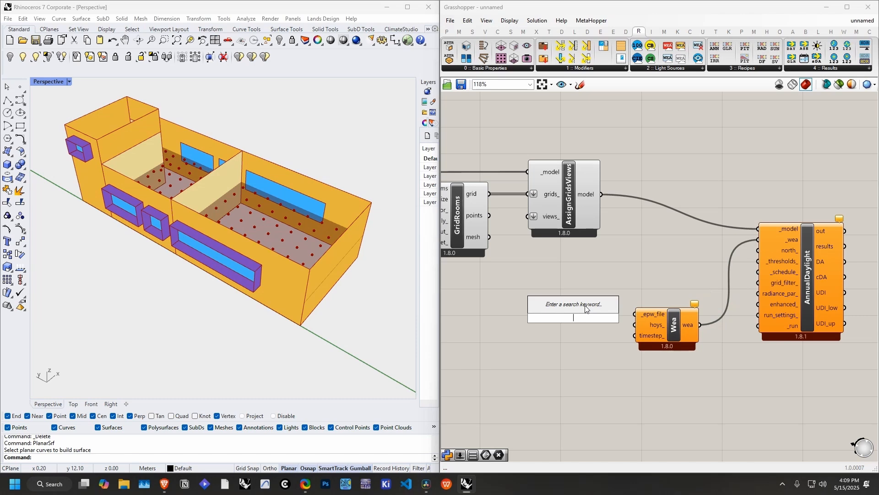
text(c)
key(BackSpace)
text(pa)
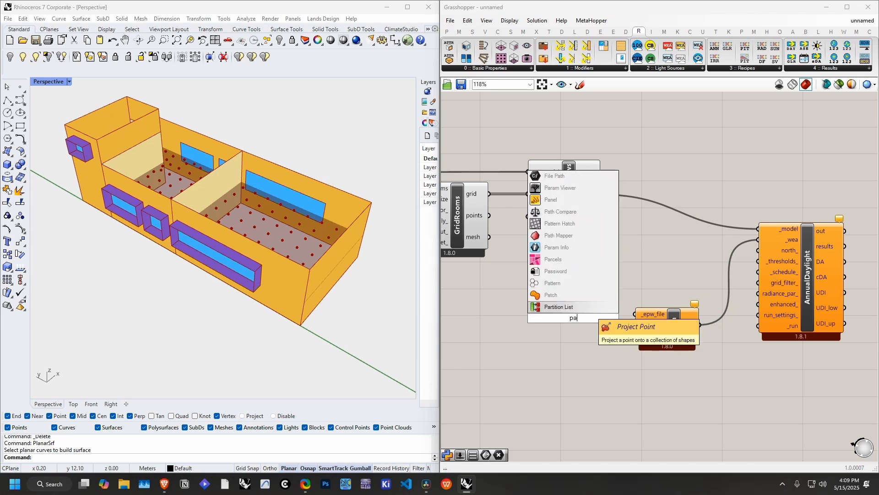
click(574, 177)
right_click(573, 317)
click(615, 379)
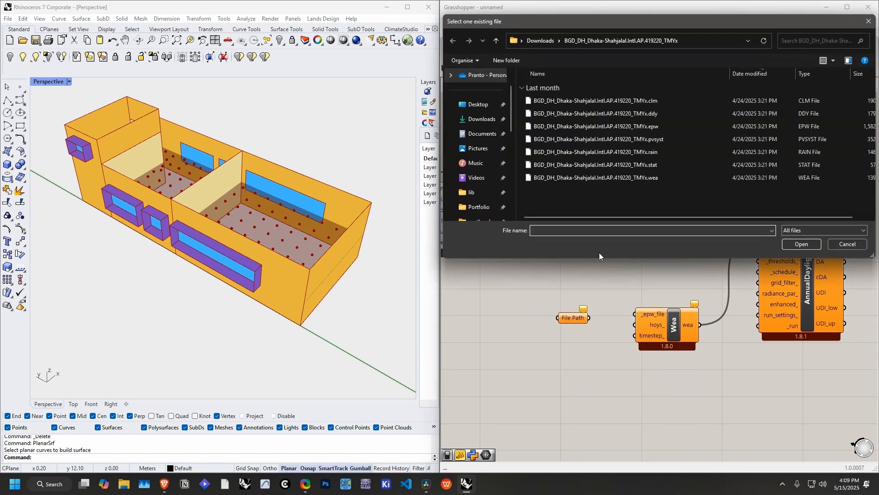
double_click(625, 128)
drag(589, 318, 635, 314)
Step: Move the File Path and Wea components below AssignGridsViews and align AnnualDaylight with the model wire
drag(672, 322, 555, 350)
click(651, 302)
drag(646, 333, 616, 294)
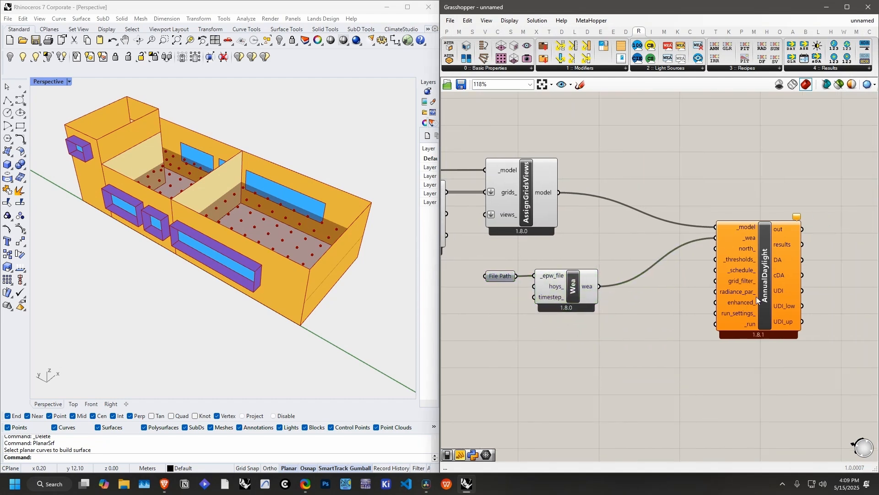
drag(756, 296, 806, 259)
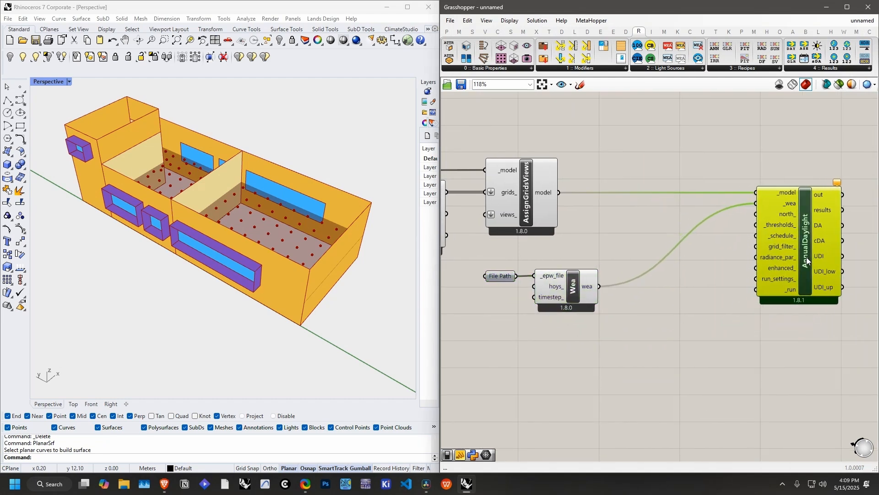
Step: Add a Boolean Toggle below Wea's output wire and connect it to AnnualDaylight's _run input
double_click(675, 329)
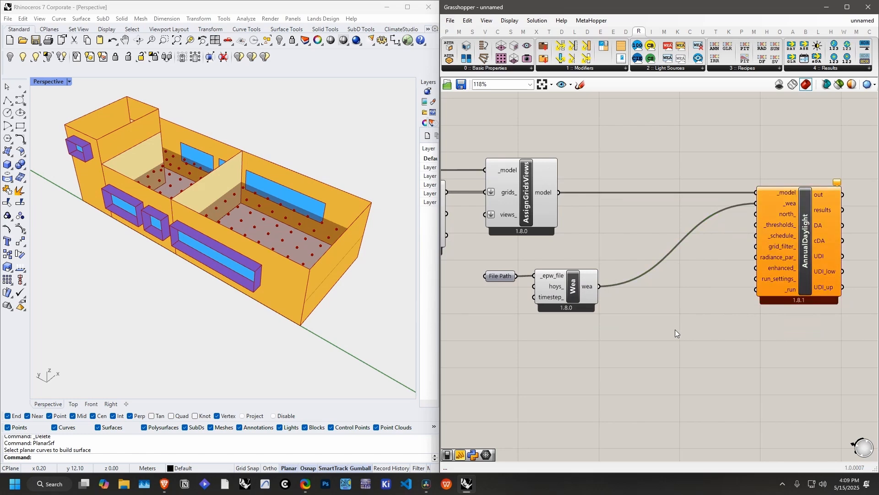
text(boolean)
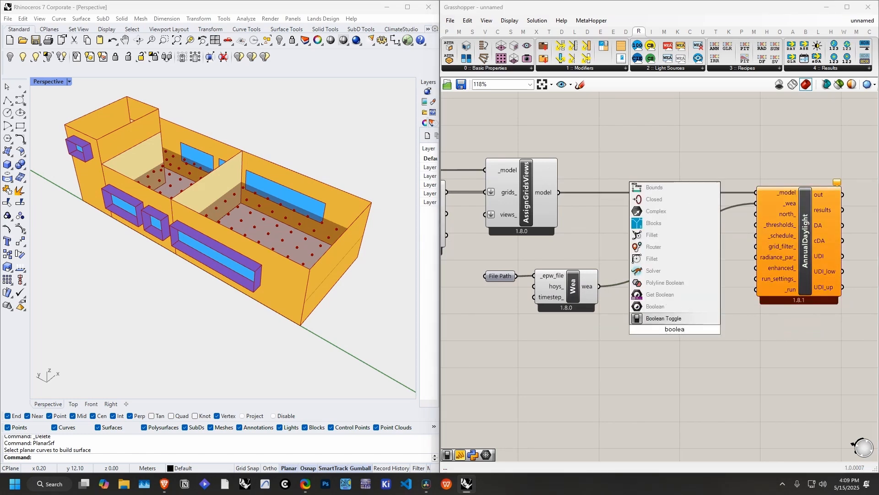
key(Return)
drag(716, 330, 756, 289)
right_drag(717, 309, 645, 320)
Step: Run the annual daylight simulation by setting the Boolean Toggle to True, and follow its progress in the console window
right_drag(312, 286, 320, 246)
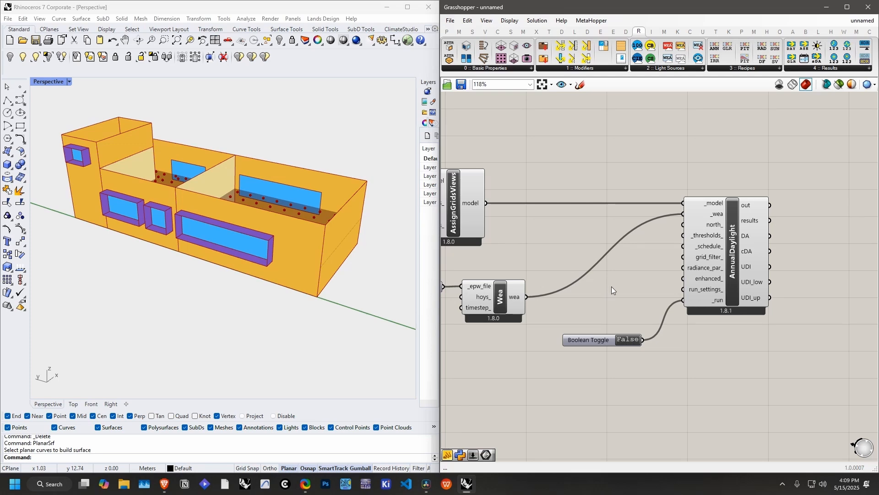
click(488, 489)
drag(332, 12, 592, 83)
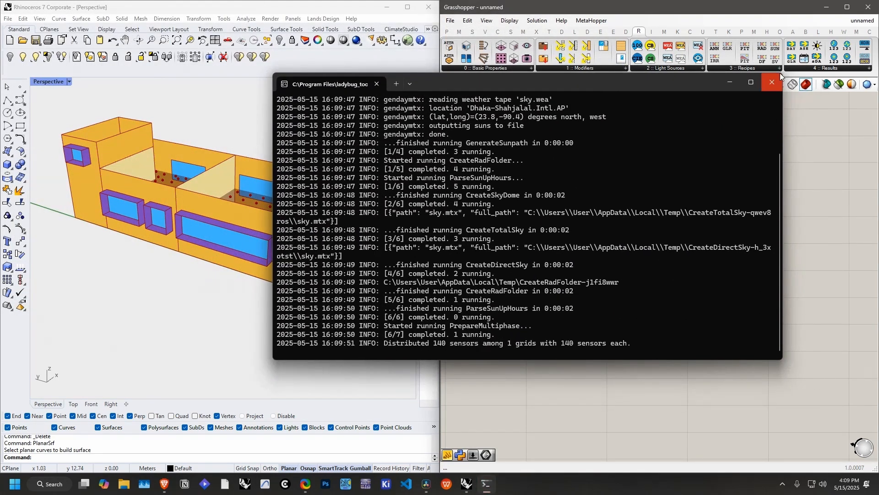
drag(782, 72, 652, 39)
drag(536, 49, 508, 88)
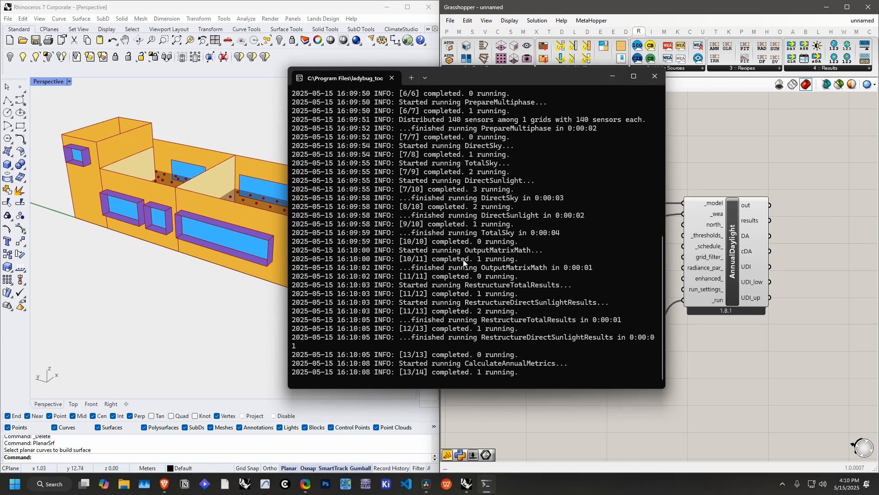
drag(516, 81, 504, 96)
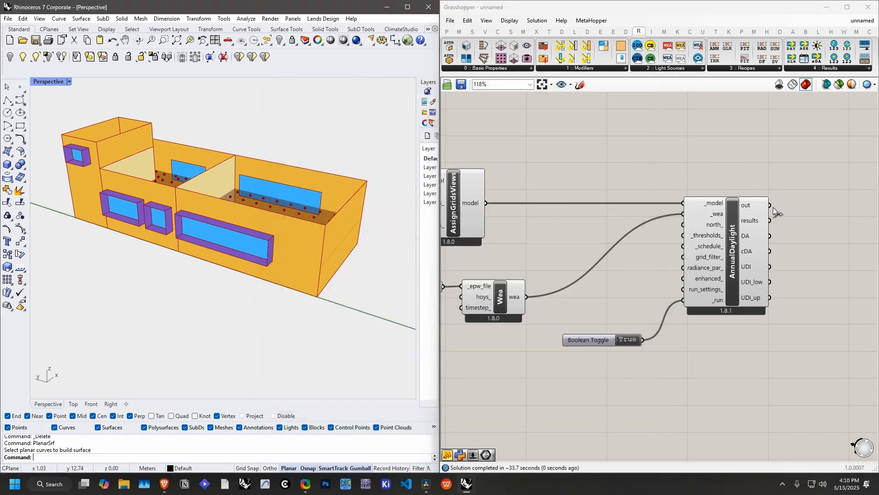
Step: Add an LB Spatial Heatmap component beside AnnualDaylight
right_drag(777, 236, 706, 225)
right_drag(256, 226, 183, 253)
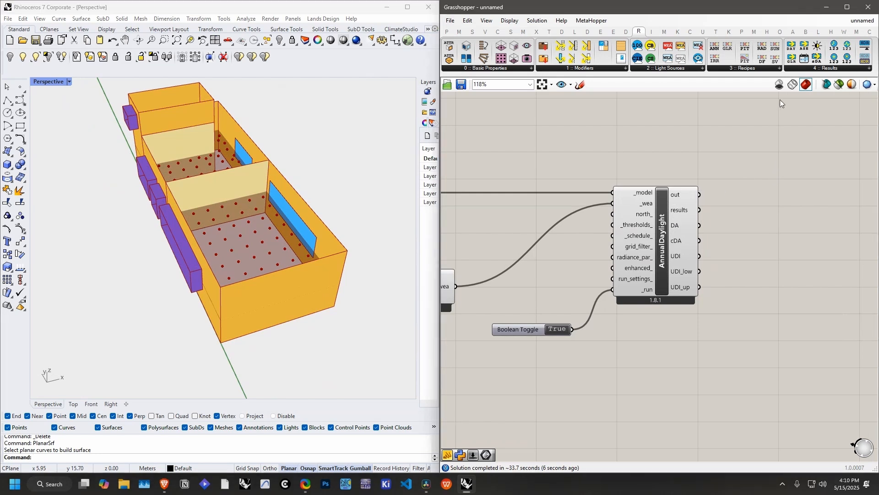
mouse_move(818, 37)
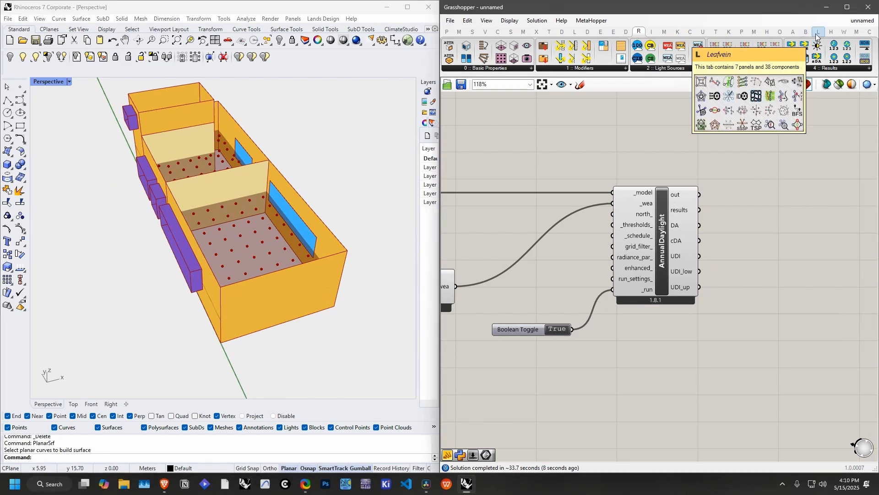
click(574, 33)
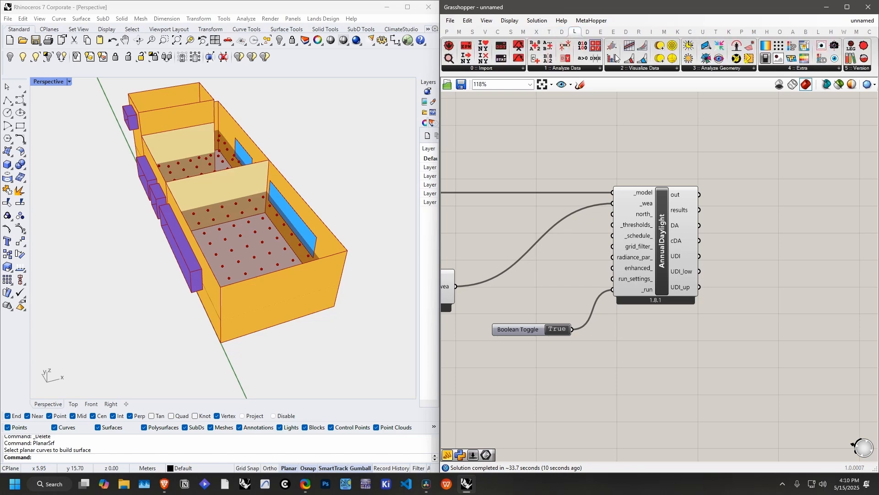
click(801, 69)
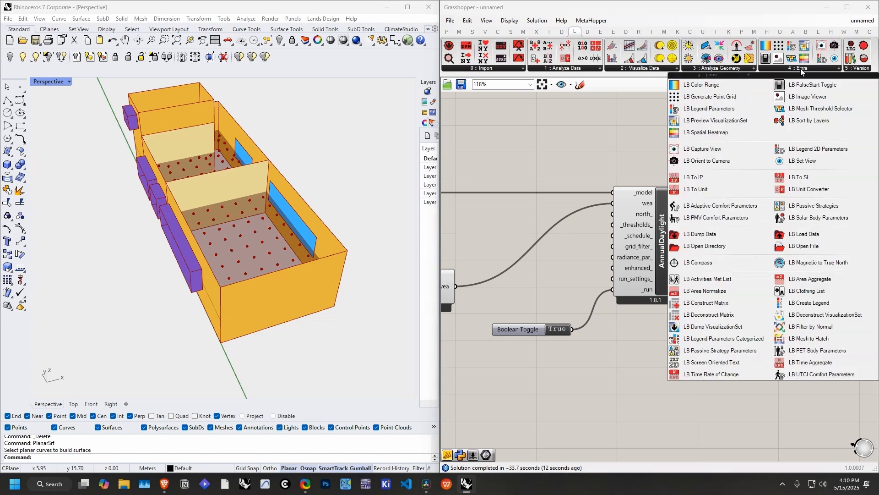
click(732, 133)
click(787, 242)
right_drag(724, 254, 650, 260)
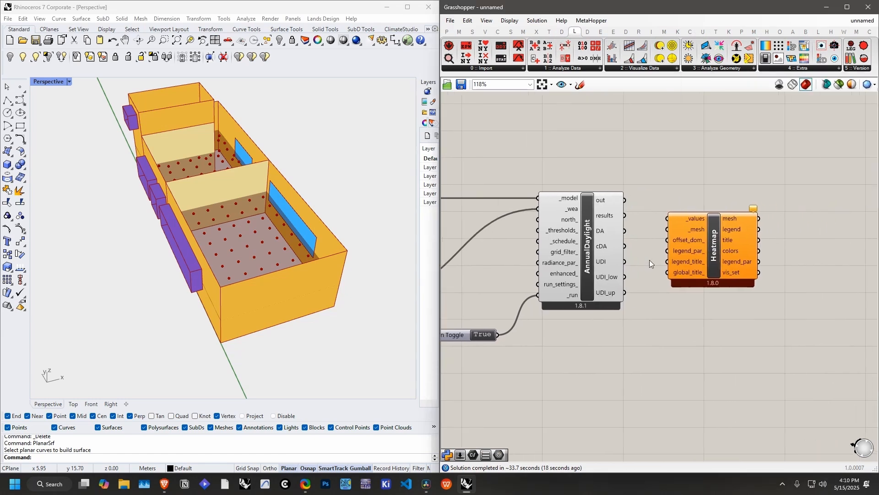
drag(725, 243, 771, 241)
Step: Move the Heatmap component farther from AnnualDaylight and read the description of AnnualDaylight's DA output
right_drag(213, 185, 360, 221)
right_drag(677, 225, 634, 202)
click(634, 202)
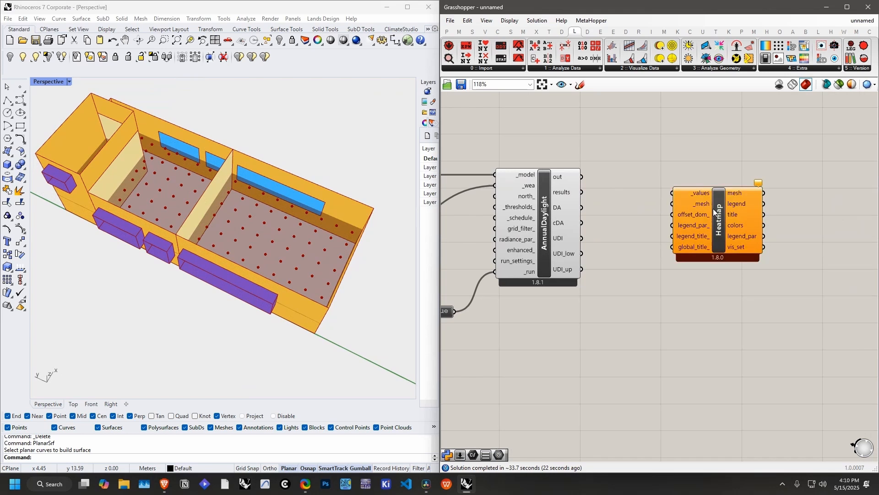
drag(727, 211, 745, 229)
mouse_move(559, 210)
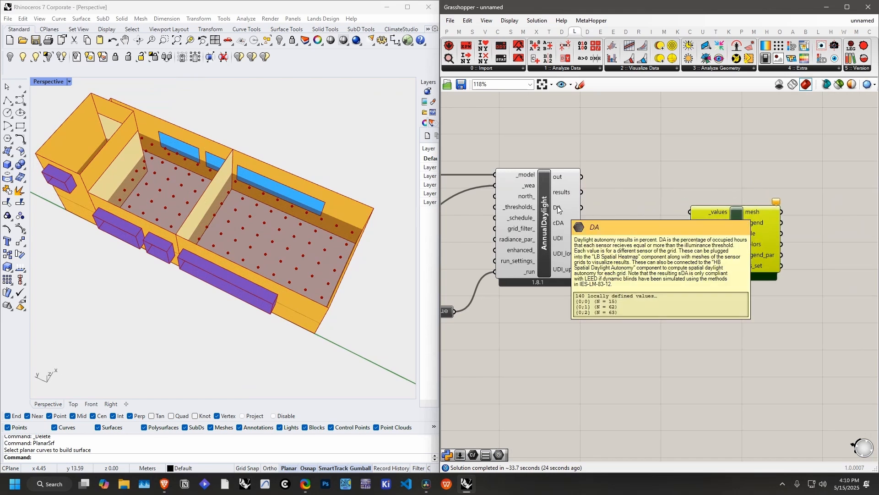
Step: Connect AnnualDaylight's DA output to Heatmap's _values input and move Heatmap farther away from AnnualDaylight
drag(582, 208, 692, 213)
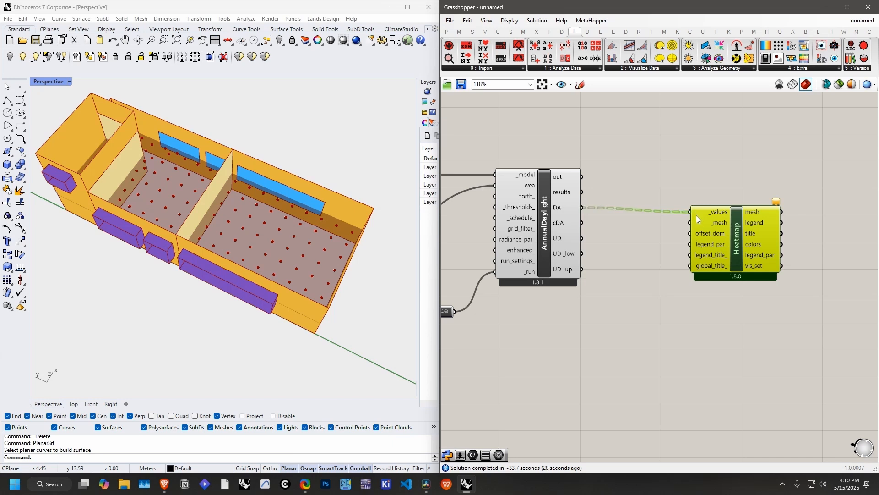
drag(750, 235, 798, 234)
right_drag(645, 248, 703, 231)
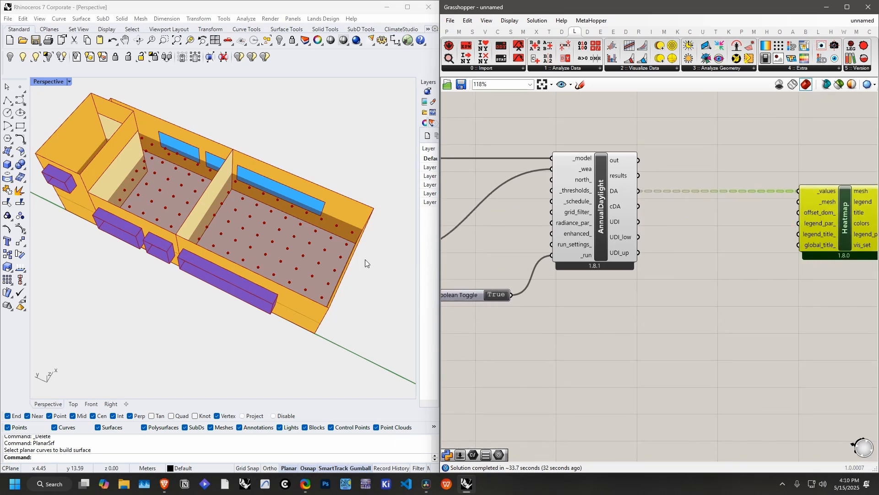
Step: Connect GridRooms' mesh output to Heatmap's _mesh input
right_drag(800, 245, 731, 251)
scroll(517, 246, down, 3)
right_drag(517, 247, 664, 243)
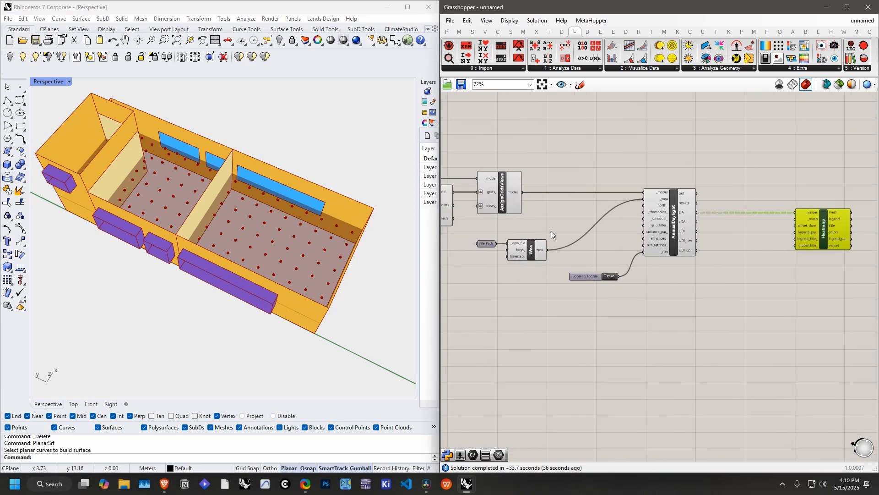
right_drag(551, 230, 672, 240)
scroll(612, 231, up, 3)
click(530, 206)
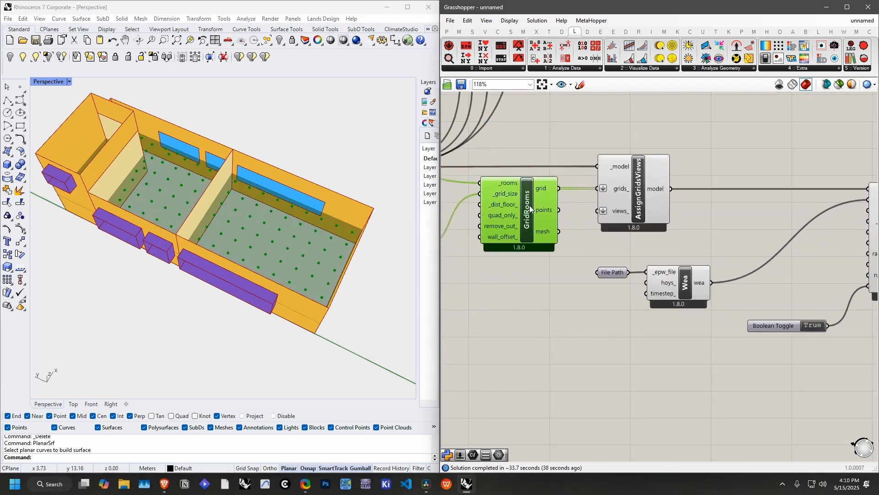
scroll(546, 234, down, 2)
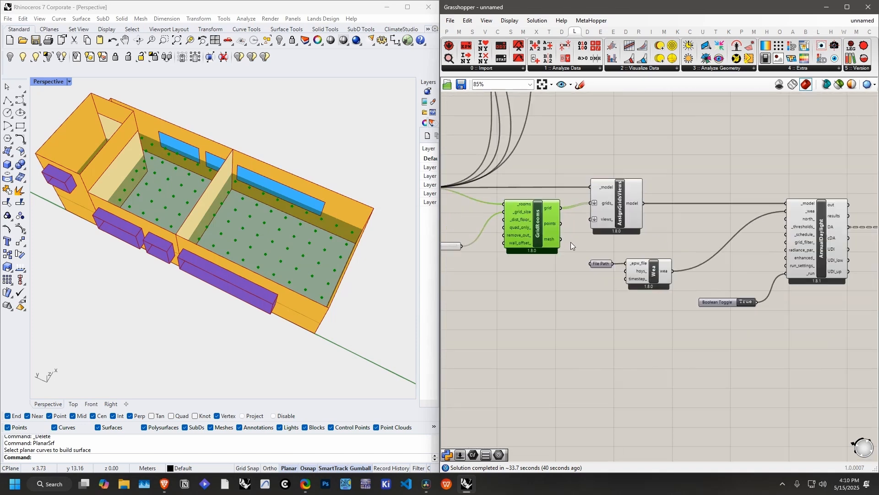
right_drag(571, 242, 483, 238)
scroll(488, 239, down, 3)
drag(472, 233, 751, 222)
scroll(689, 234, up, 5)
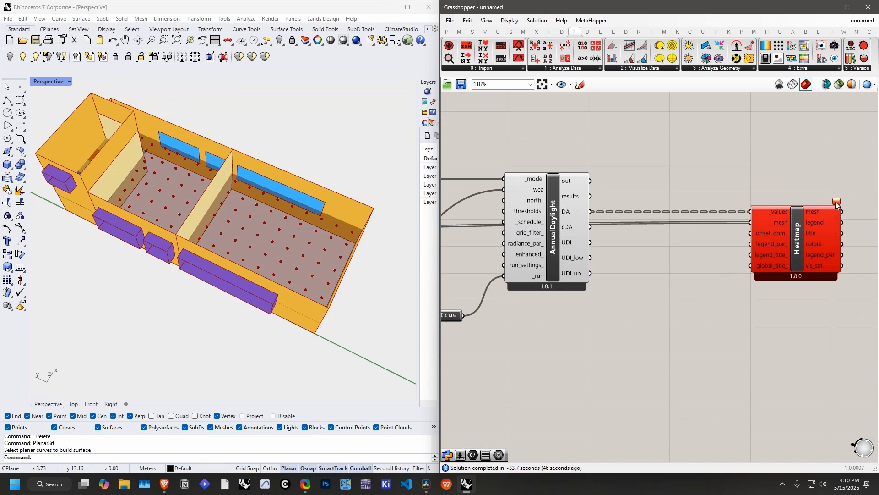
Step: Add a Mesh Join component before Heatmap and reroute the GridRooms mesh through it into Heatmap's _mesh input
mouse_move(836, 205)
mouse_move(768, 215)
double_click(684, 284)
text(join)
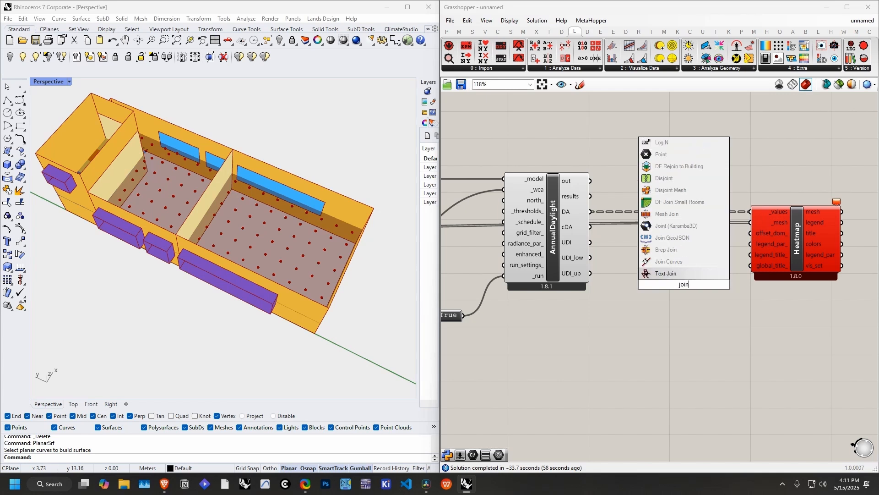
text( me)
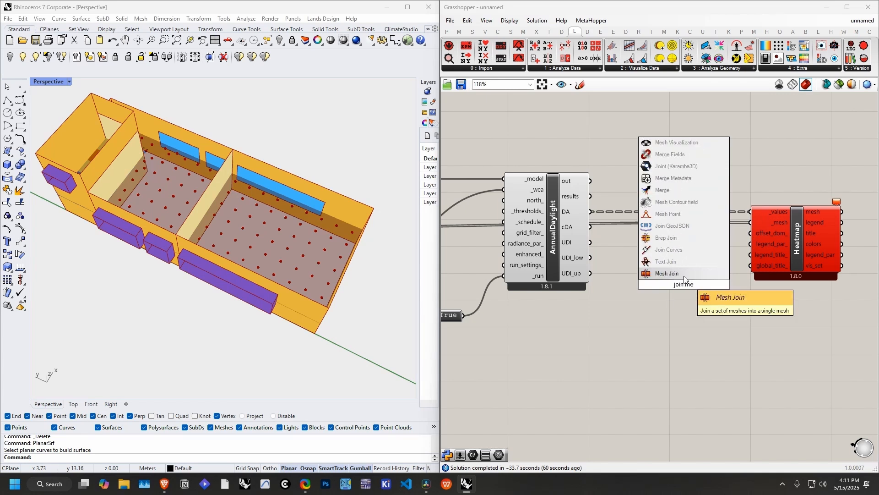
key(Return)
ctrl+shift+drag(752, 225, 666, 286)
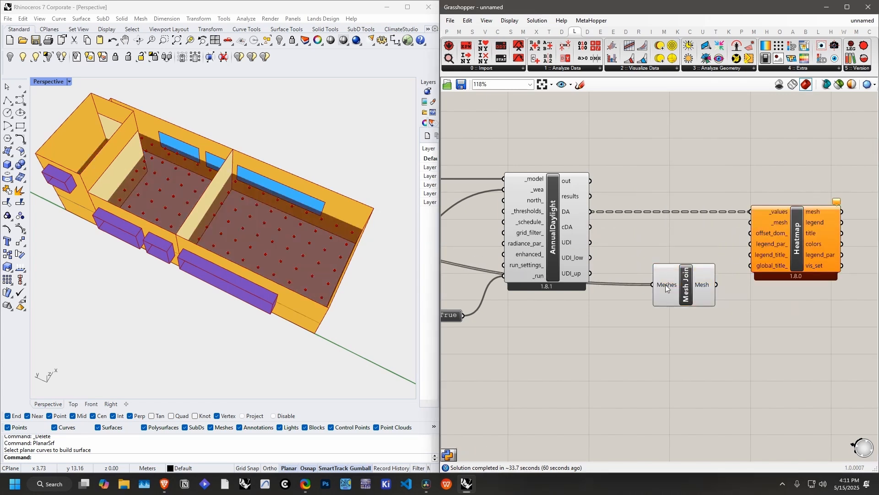
drag(731, 247, 774, 221)
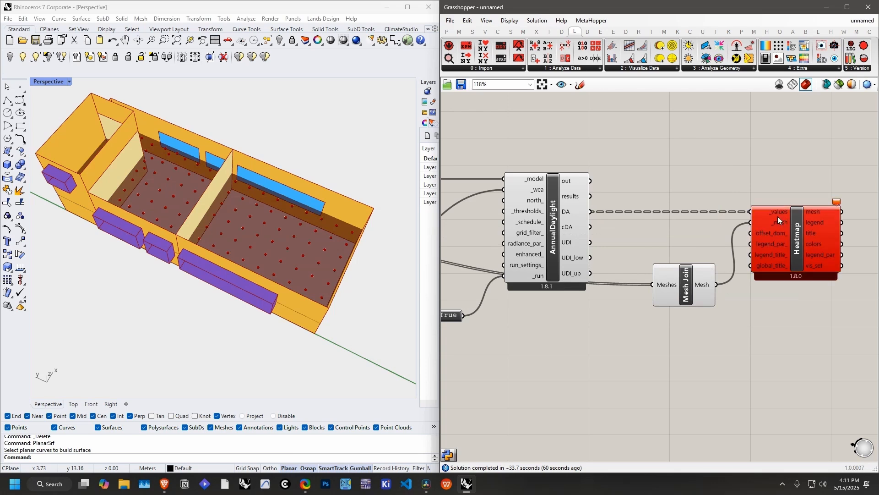
Step: Flatten Heatmap's _values input and place Mesh Join higher, between AnnualDaylight and Heatmap
right_click(754, 211)
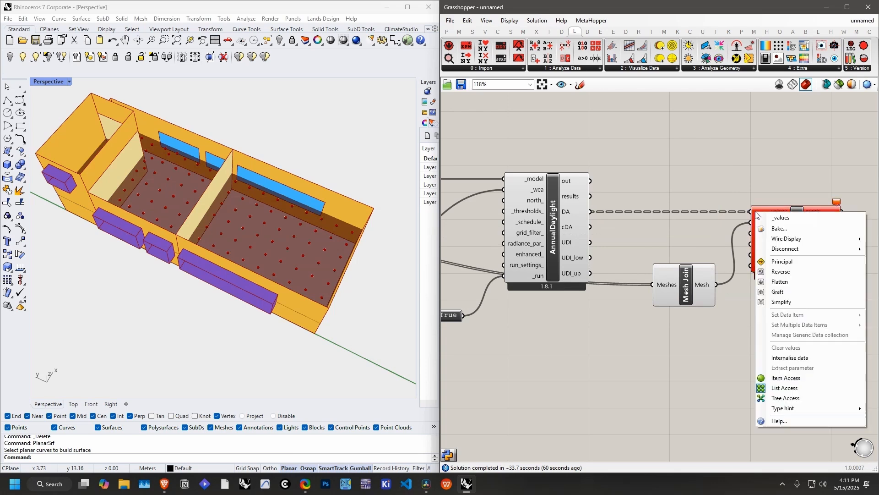
click(777, 277)
drag(676, 284, 672, 247)
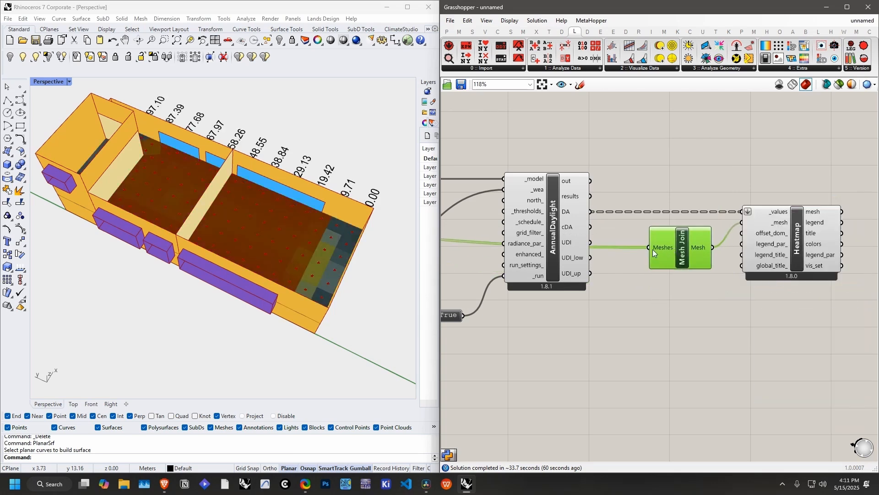
Step: Turn off the preview of the GridRooms component
scroll(653, 250, down, 3)
right_drag(625, 267, 654, 278)
click(622, 190)
scroll(622, 190, down, 3)
right_drag(574, 206, 581, 218)
scroll(507, 235, up, 5)
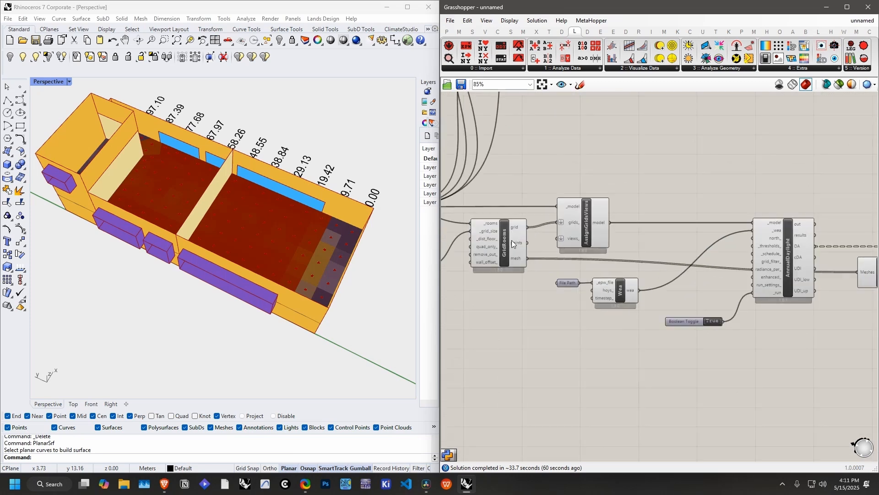
right_click(505, 243)
click(549, 312)
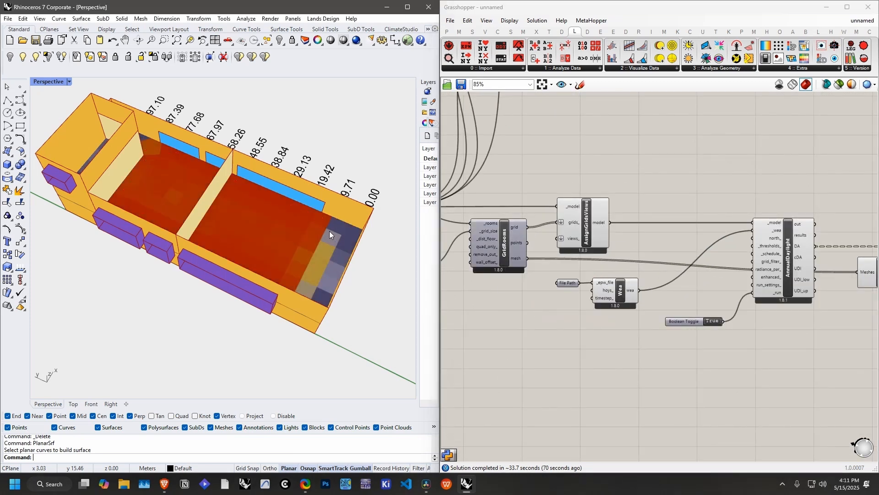
Step: Inspect the daylight autonomy heatmap and its legend in the model, and turn off the preview of Mesh Join
right_drag(329, 231, 261, 212)
right_drag(862, 214, 664, 215)
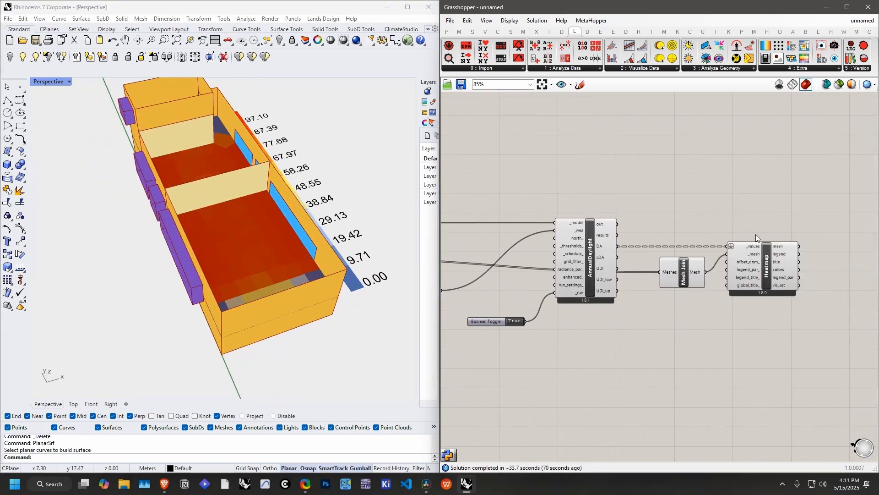
scroll(756, 236, up, 1)
right_drag(283, 189, 201, 197)
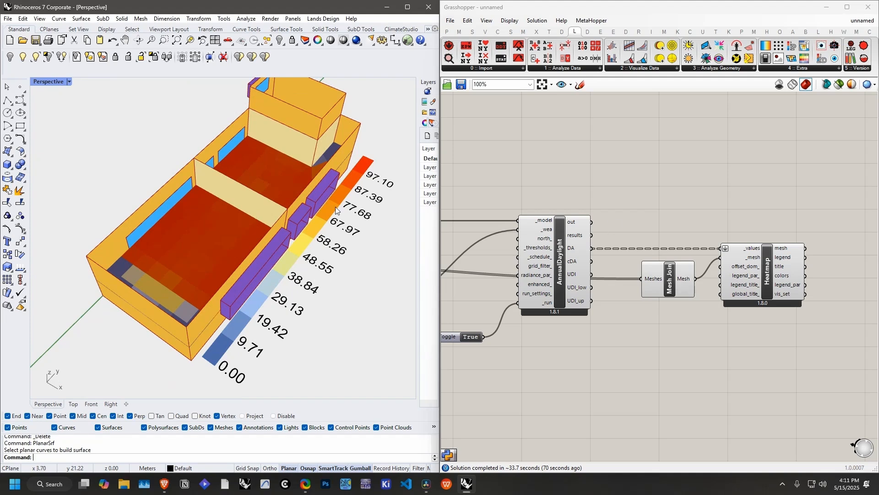
right_drag(335, 207, 389, 228)
scroll(727, 211, down, 2)
right_click(704, 255)
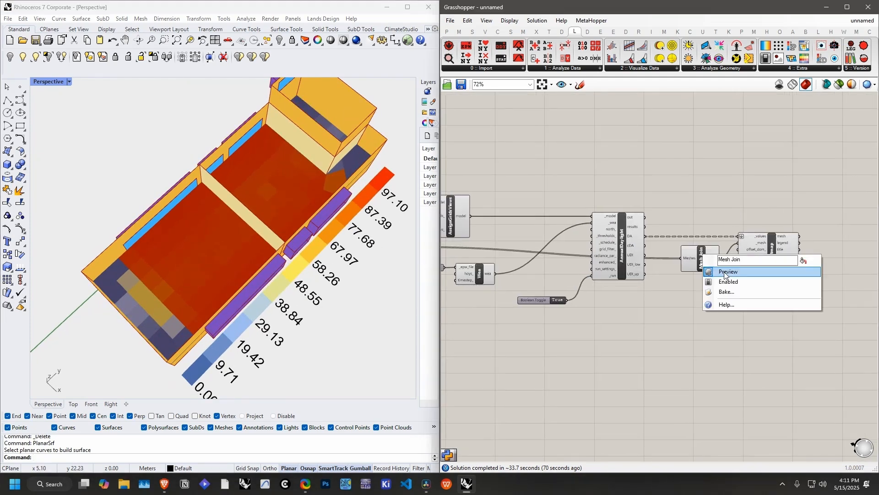
click(725, 275)
right_drag(197, 275, 193, 257)
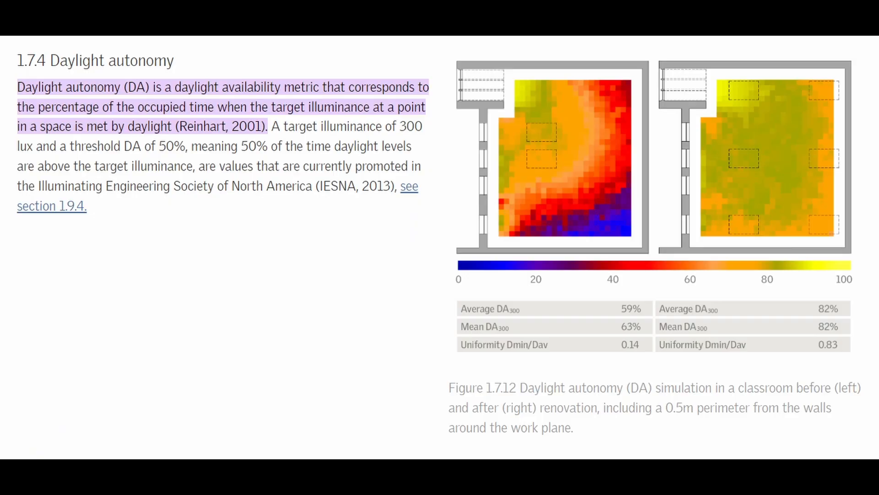